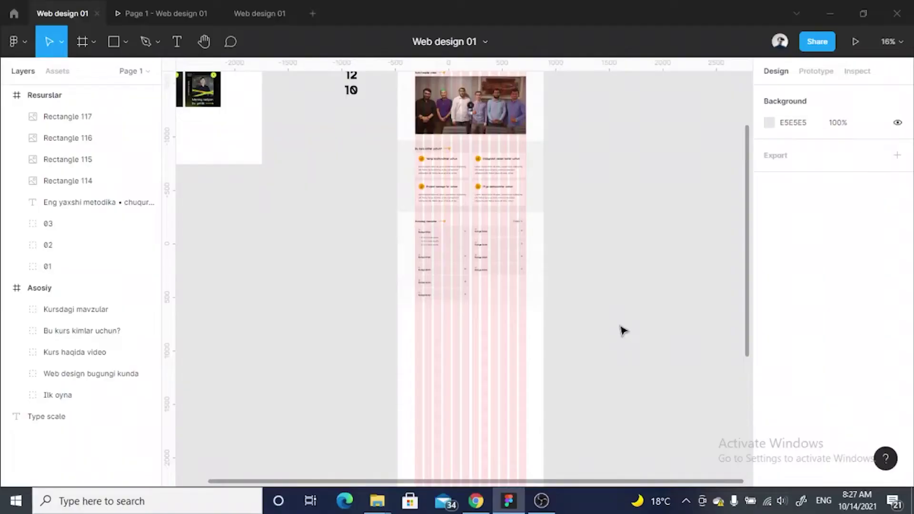
Duplicate the 'Bu kurs kimlar uchun?' section below 'Kursdagi mavzular'
{"action": "scroll", "coordinate": [572, 333], "scroll_direction": "up", "scroll_amount": 3}
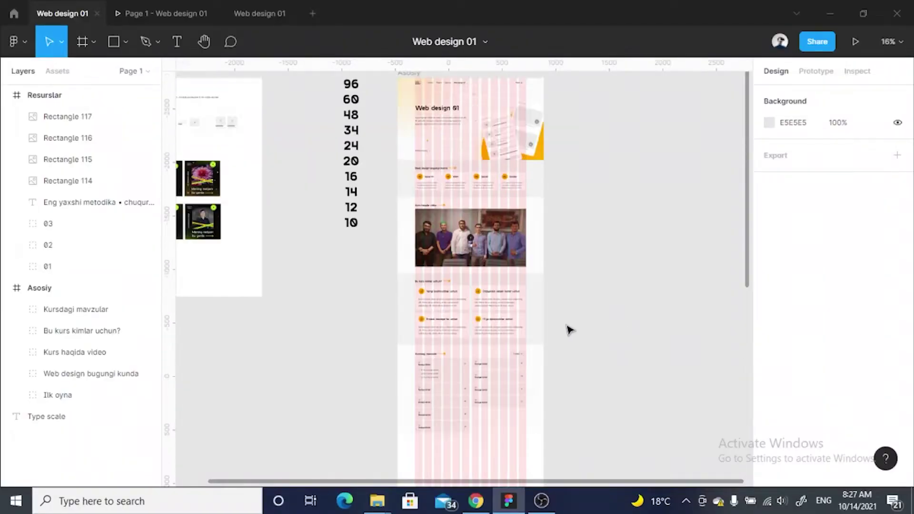
{"action": "scroll", "coordinate": [529, 181], "scroll_direction": "down", "scroll_amount": 1}
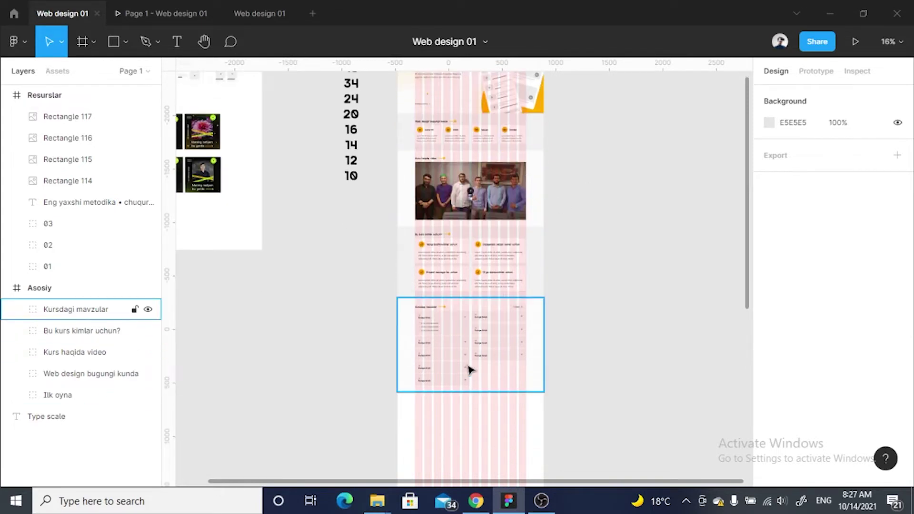
{"action": "scroll", "coordinate": [481, 308], "scroll_direction": "down", "scroll_amount": 3}
{"action": "scroll", "coordinate": [449, 355], "scroll_direction": "up", "scroll_amount": 3}
{"action": "scroll", "coordinate": [464, 181], "scroll_direction": "up", "scroll_amount": 1}
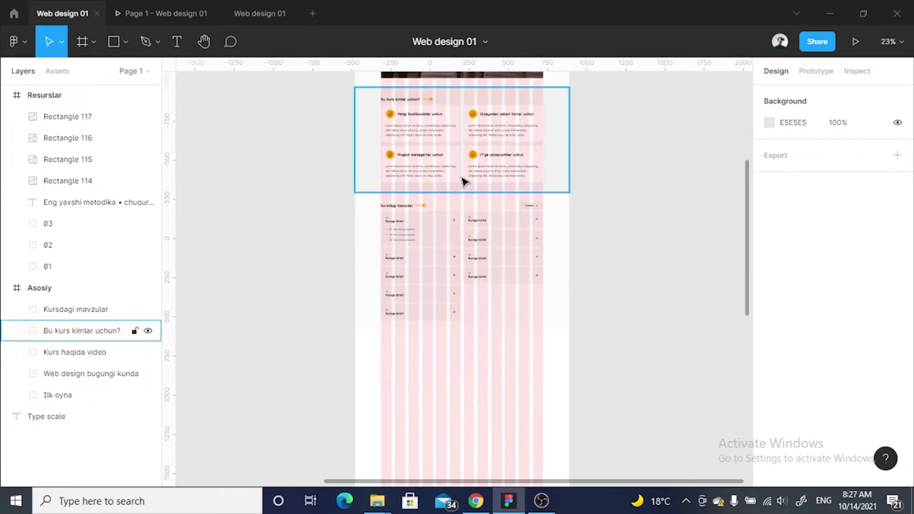
{"action": "left_click", "coordinate": [415, 131]}
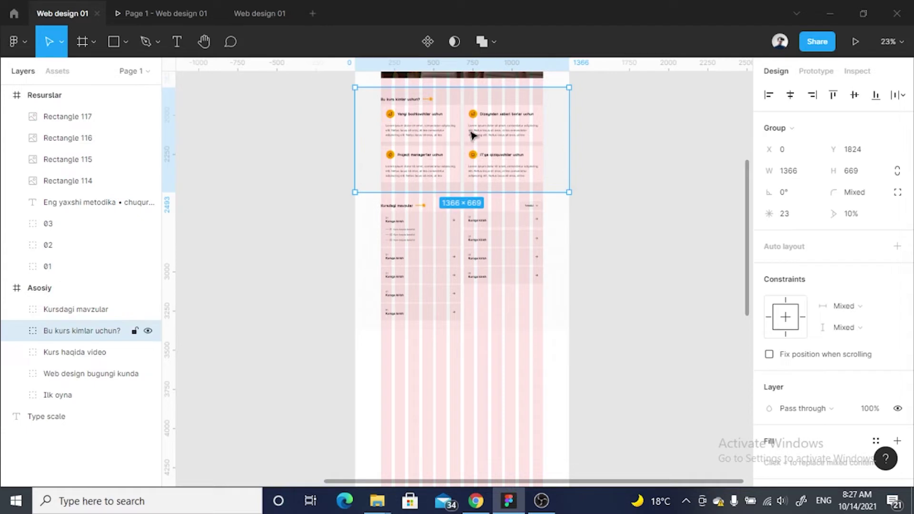
{"action": "left_click_drag", "start_coordinate": [486, 132], "coordinate": [486, 375]}
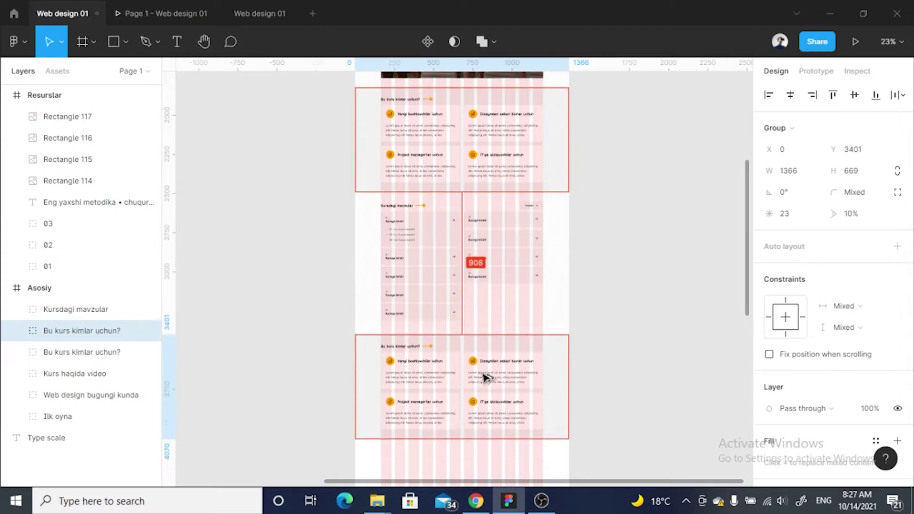
Ungroup the copy and delete its four cards, keeping the heading and background
{"action": "left_click", "coordinate": [633, 363]}
{"action": "scroll", "coordinate": [460, 259], "scroll_direction": "up", "scroll_amount": 2}
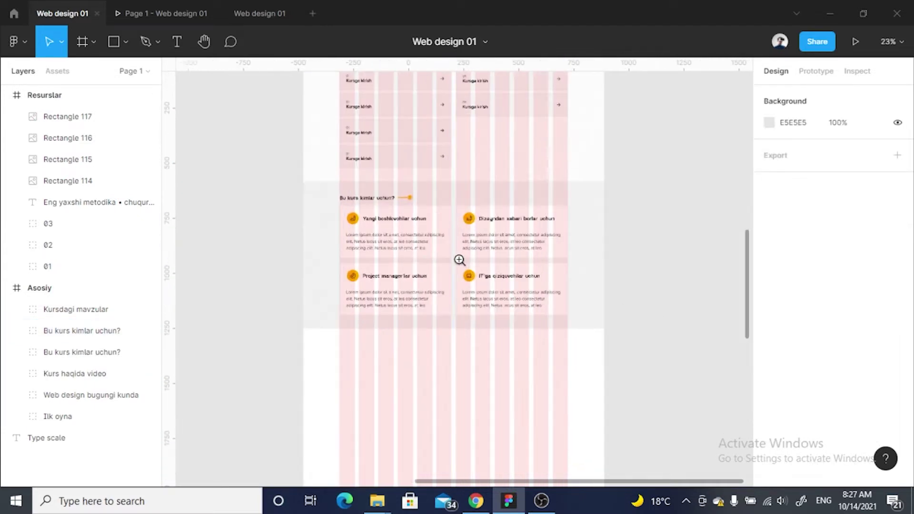
{"action": "right_click", "coordinate": [460, 261]}
{"action": "left_click", "coordinate": [478, 273]}
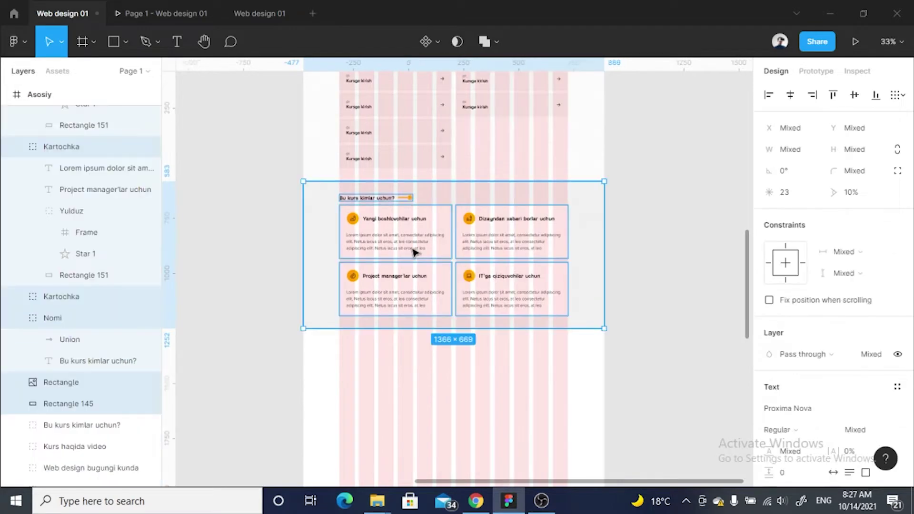
{"action": "left_click", "coordinate": [482, 280], "text": "shift"}
{"action": "key", "text": "Delete"}
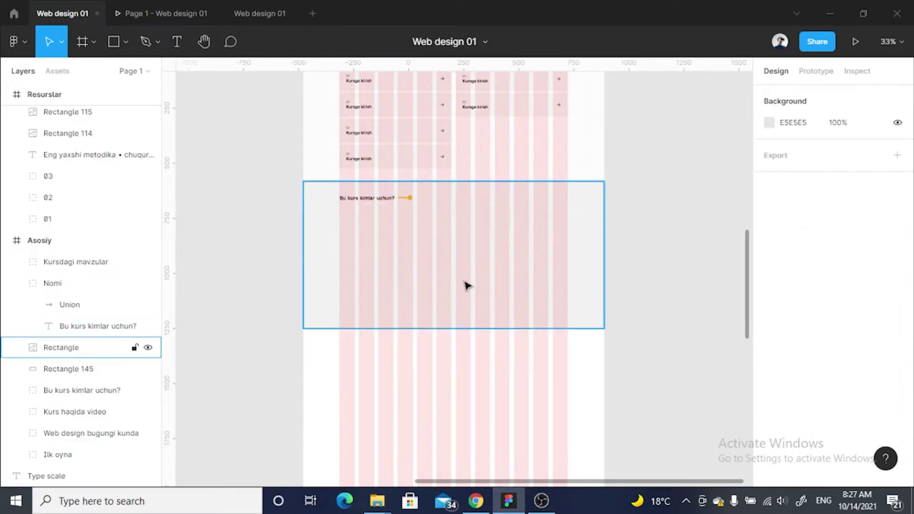
Retitle the copied heading 'Kursda nimalar bo'ladi?' and move its orange arrow up beside it
{"action": "scroll", "coordinate": [362, 200], "scroll_direction": "up", "scroll_amount": 3}
{"action": "double_click", "coordinate": [367, 195]}
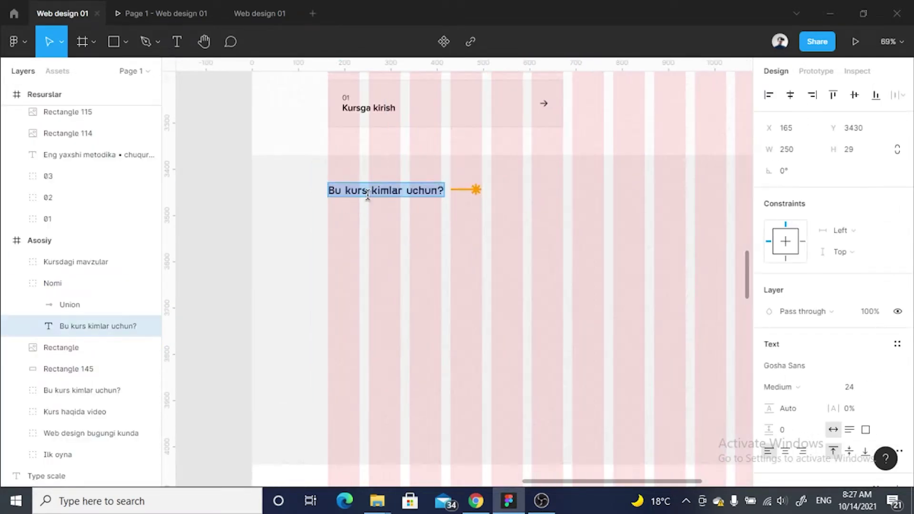
{"action": "scroll", "coordinate": [372, 193], "scroll_direction": "up", "scroll_amount": 1}
{"action": "type", "text": "K"}
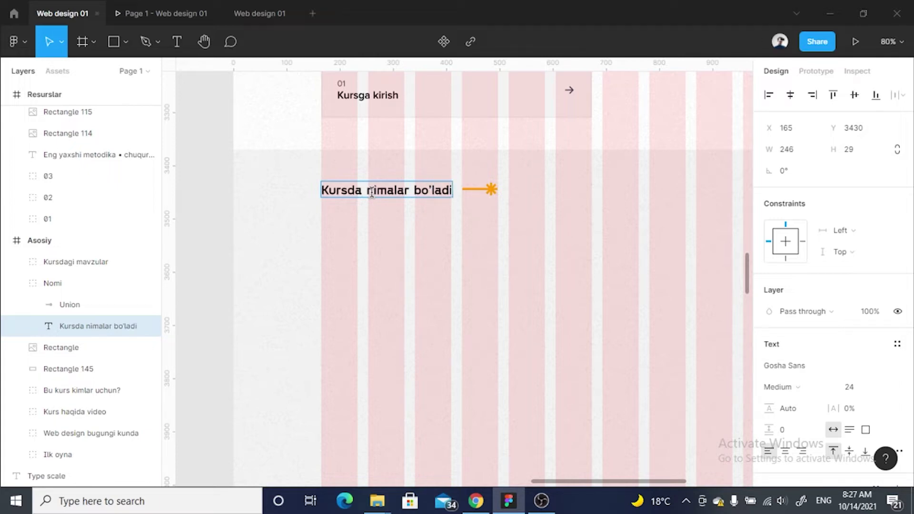
{"action": "left_click", "coordinate": [491, 189]}
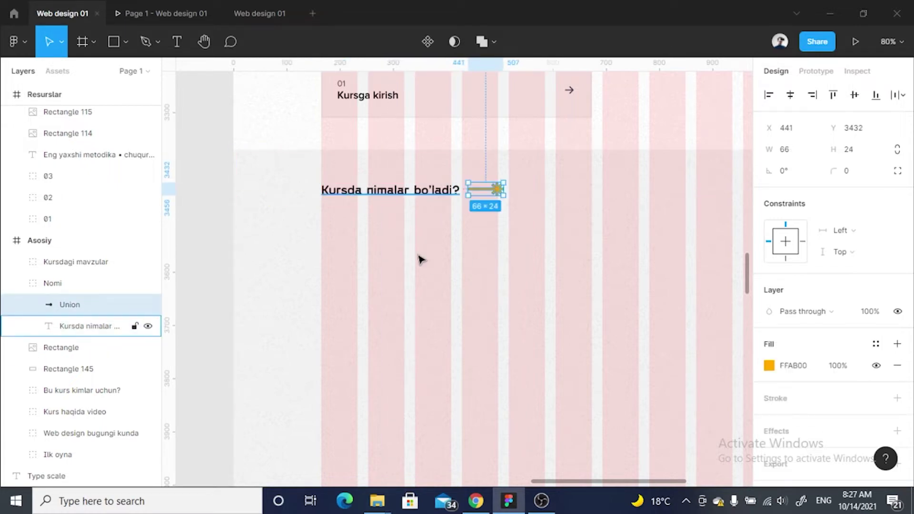
{"action": "scroll", "coordinate": [419, 260], "scroll_direction": "down", "scroll_amount": 5}
{"action": "left_click", "coordinate": [327, 292]}
{"action": "scroll", "coordinate": [415, 265], "scroll_direction": "up", "scroll_amount": 2}
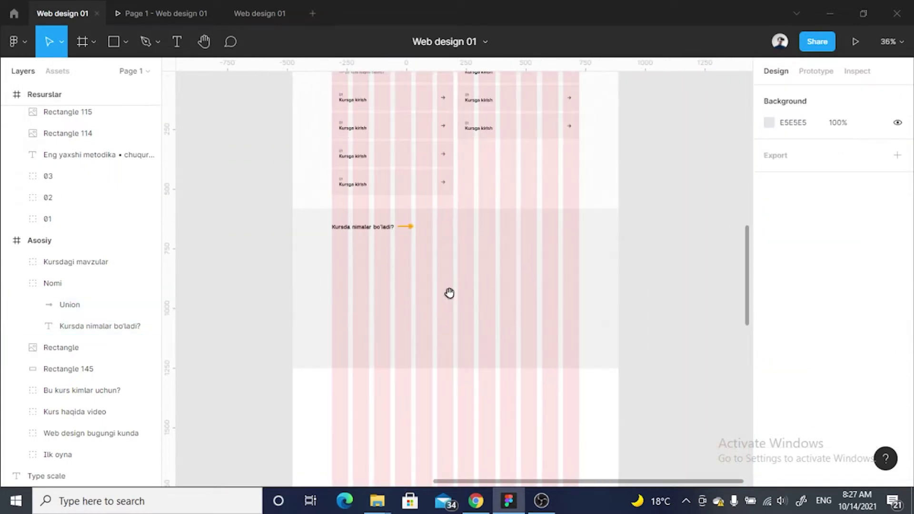
Draw a 332-wide rectangle left-aligned with the heading, 30 px below it
{"action": "scroll", "coordinate": [402, 229], "scroll_direction": "up", "scroll_amount": 2}
{"action": "left_click", "coordinate": [117, 43]}
{"action": "scroll", "coordinate": [345, 294], "scroll_direction": "up", "scroll_amount": 2}
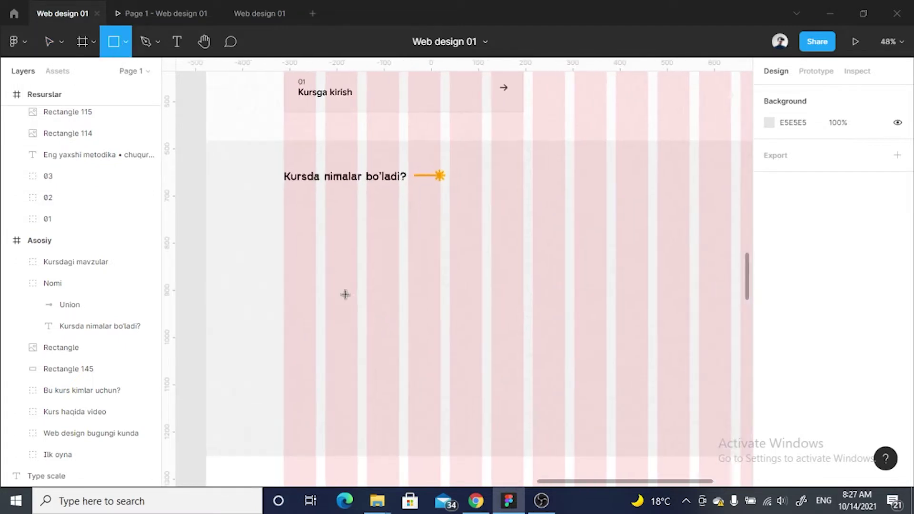
{"action": "left_click_drag", "start_coordinate": [304, 223], "coordinate": [441, 305]}
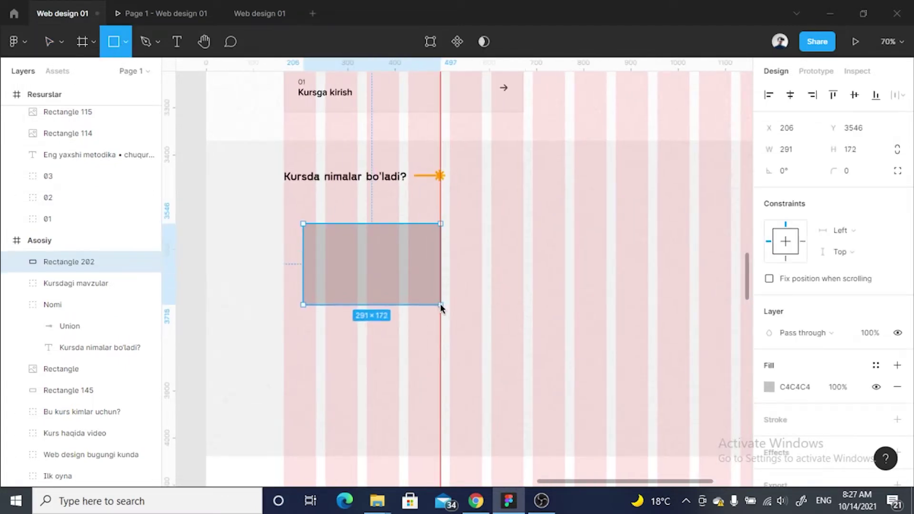
{"action": "left_click_drag", "start_coordinate": [302, 265], "coordinate": [284, 265]}
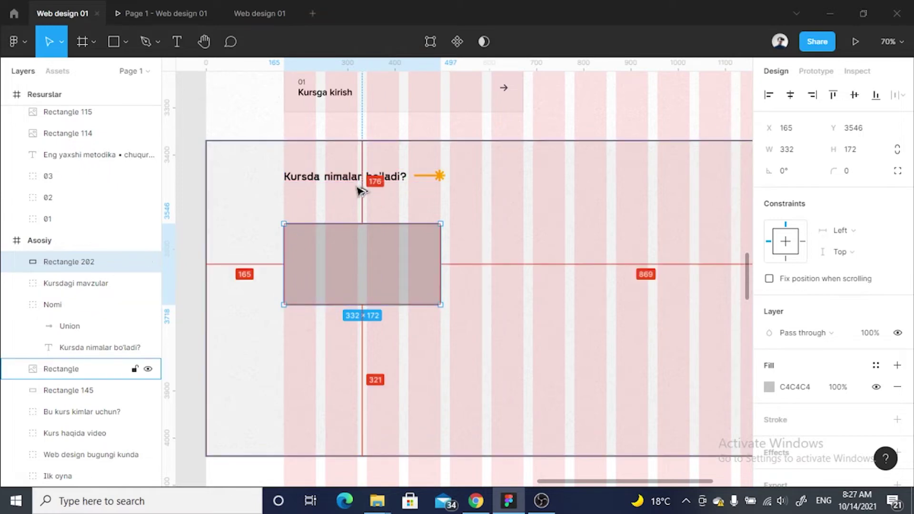
{"action": "key", "text": "Up"}
{"action": "key", "text": "Up"}
{"action": "key", "text": "Up"}
{"action": "key", "text": "Up"}
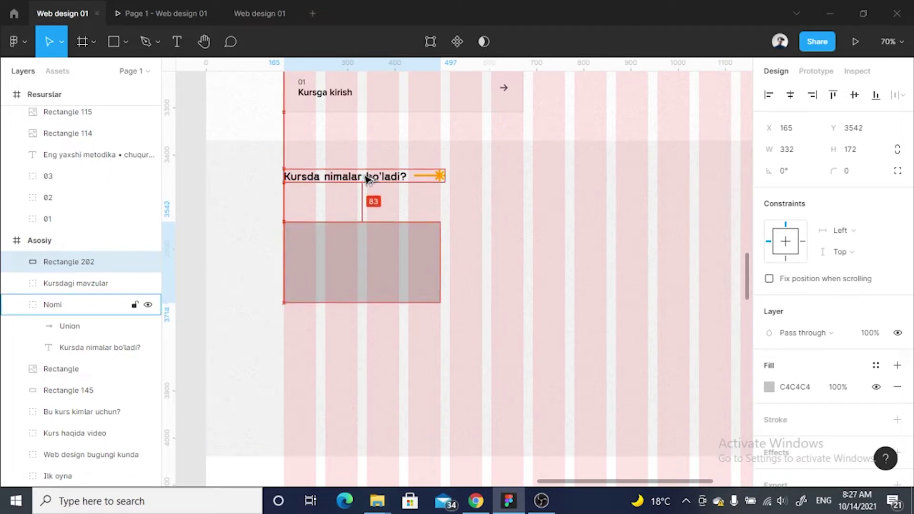
{"action": "key", "text": "Up"}
{"action": "key", "text": "Up"}
{"action": "key", "text": "shift+Up"}
{"action": "key", "text": "shift+Up"}
{"action": "key", "text": "shift+Up"}
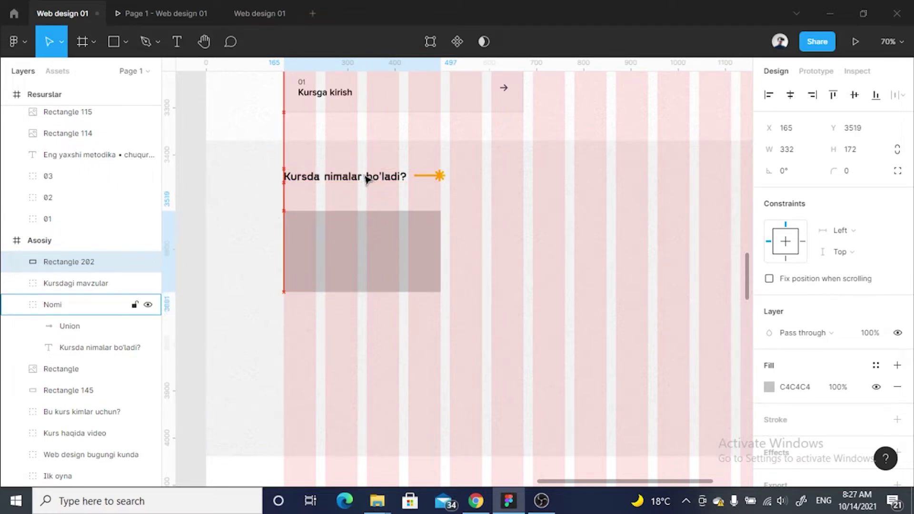
{"action": "key", "text": "shift+Up"}
{"action": "key", "text": "shift+Up"}
{"action": "key", "text": "Up"}
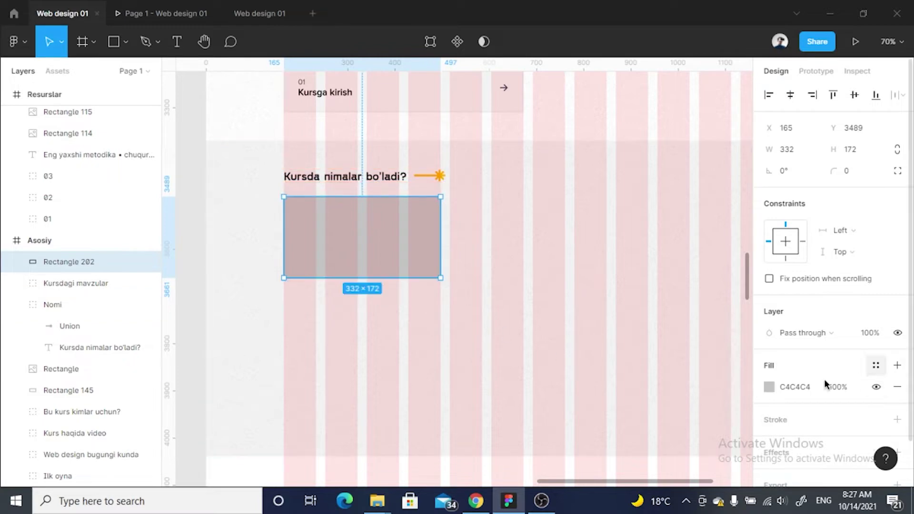
Give the card a FFFFFF fill and 2 px EAEAEA stroke, and make it 172 tall
{"action": "key", "text": "Return"}
{"action": "left_click", "coordinate": [898, 420]}
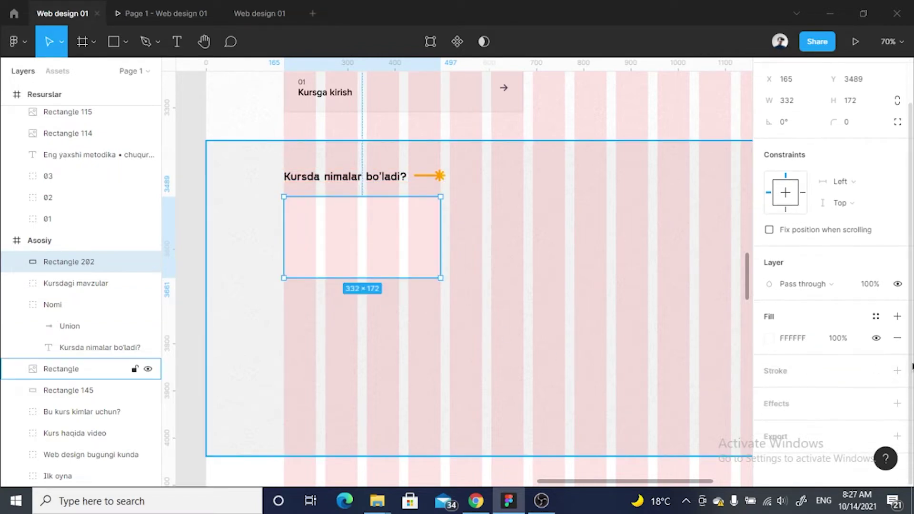
{"action": "type", "text": "2"}
{"action": "key", "text": "Return"}
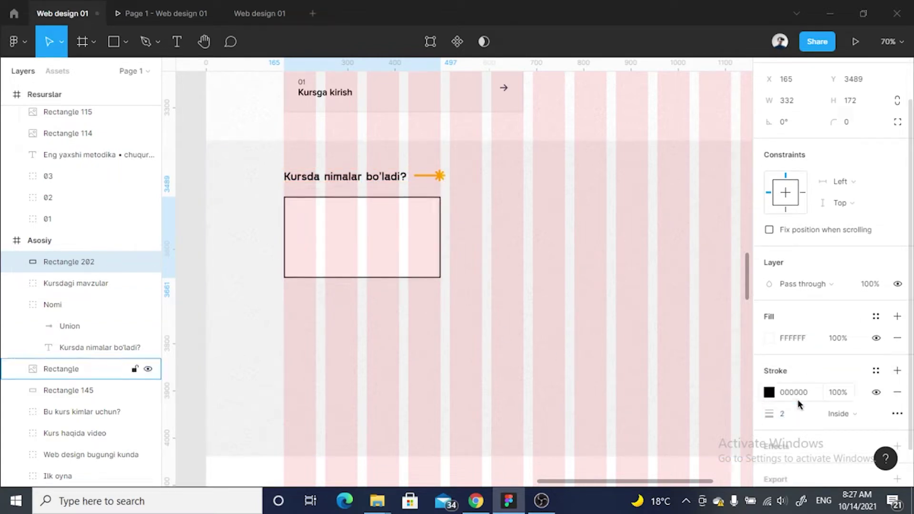
{"action": "left_click", "coordinate": [799, 394]}
{"action": "type", "text": "aeaea"}
{"action": "key", "text": "Return"}
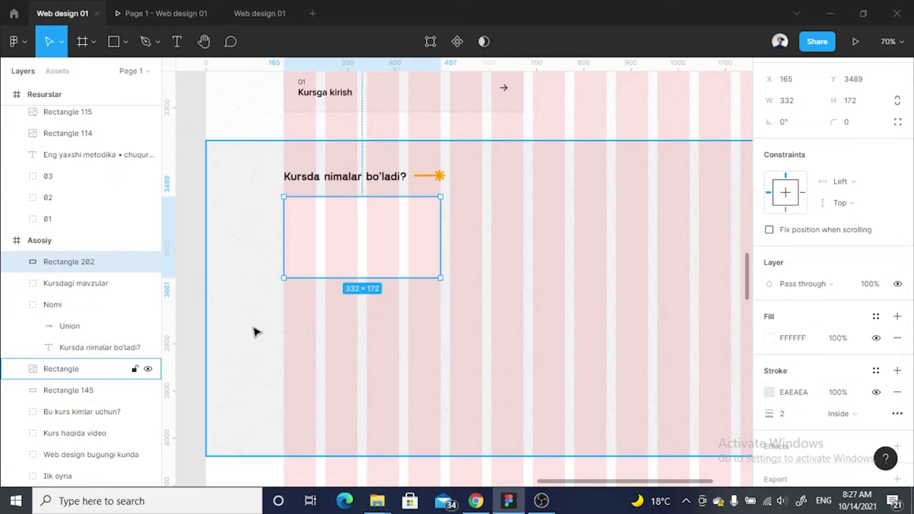
{"action": "left_click_drag", "start_coordinate": [383, 277], "coordinate": [384, 314]}
{"action": "left_click", "coordinate": [219, 229]}
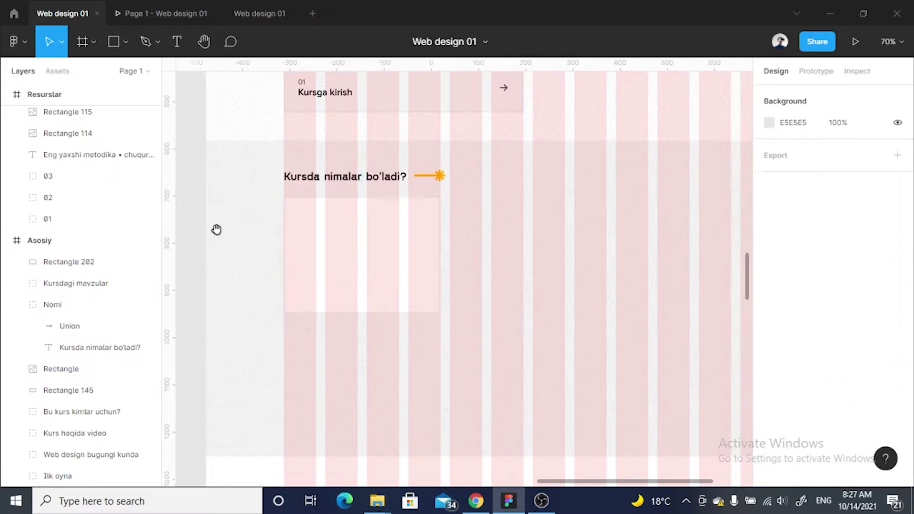
{"action": "scroll", "coordinate": [391, 194], "scroll_direction": "up", "scroll_amount": 5}
{"action": "scroll", "coordinate": [457, 258], "scroll_direction": "up", "scroll_amount": 2}
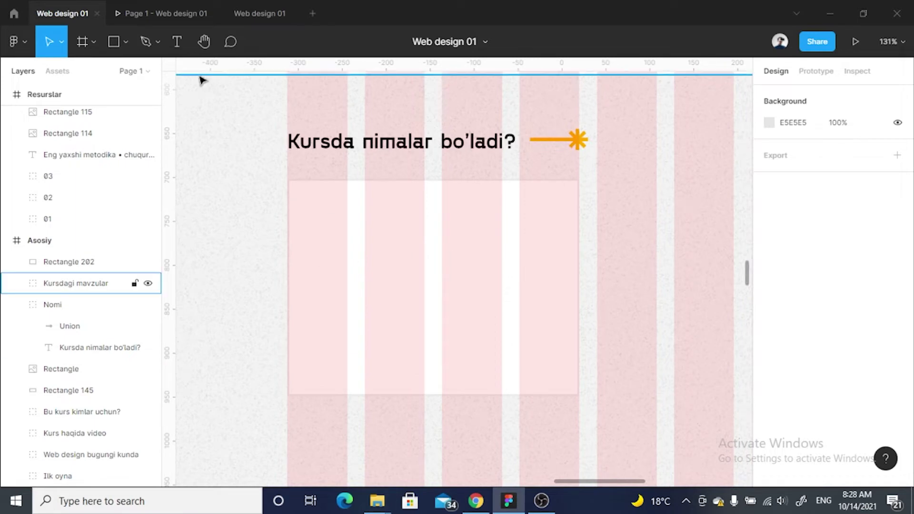
Add the heading text 'Ustozlar bilan alohida guruhlar' inside the card
{"action": "key", "text": "t"}
{"action": "left_click", "coordinate": [323, 217]}
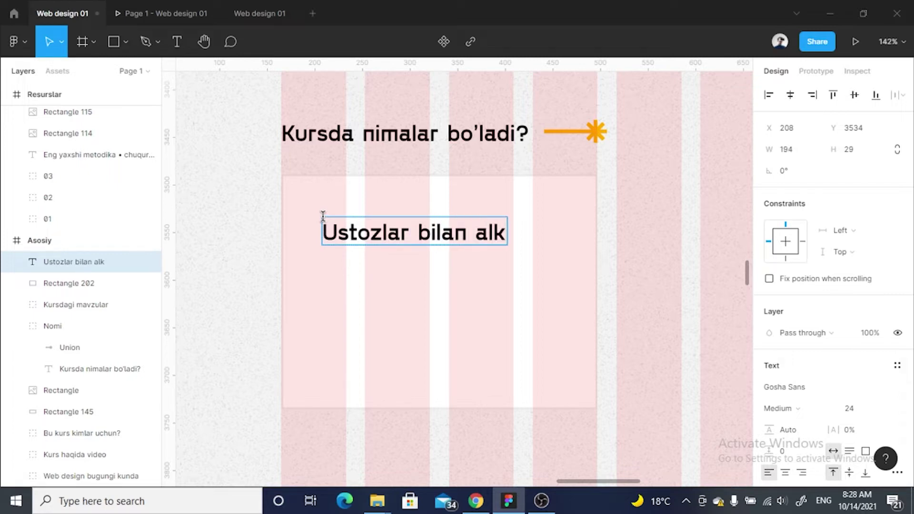
{"action": "type", "text": "hida guruhlar"}
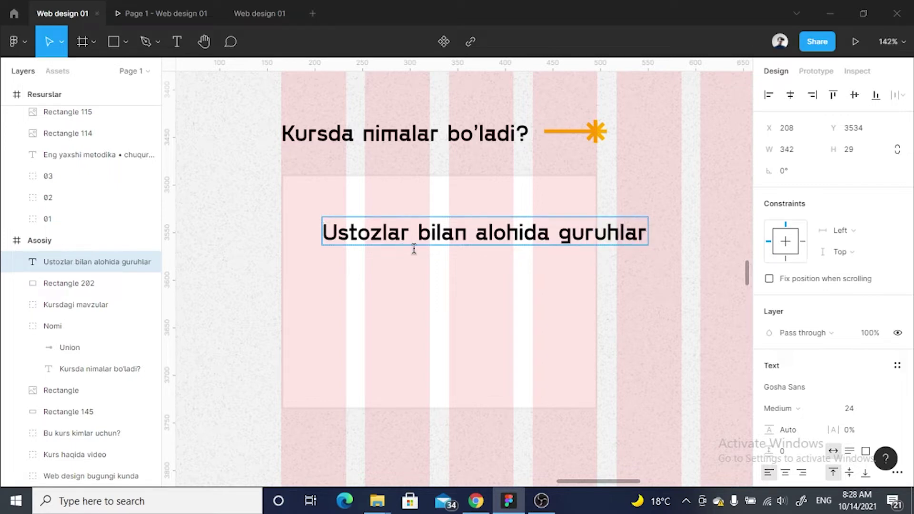
{"action": "key", "text": "Escape"}
{"action": "scroll", "coordinate": [541, 275], "scroll_direction": "down", "scroll_amount": 2}
{"action": "scroll", "coordinate": [541, 276], "scroll_direction": "down", "scroll_amount": 2}
{"action": "scroll", "coordinate": [541, 278], "scroll_direction": "down", "scroll_amount": 1}
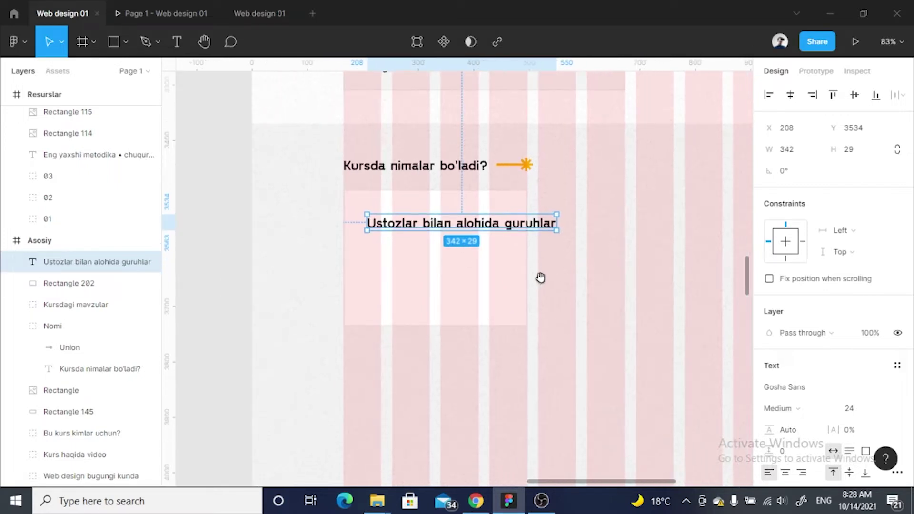
{"action": "scroll", "coordinate": [550, 252], "scroll_direction": "up", "scroll_amount": 3}
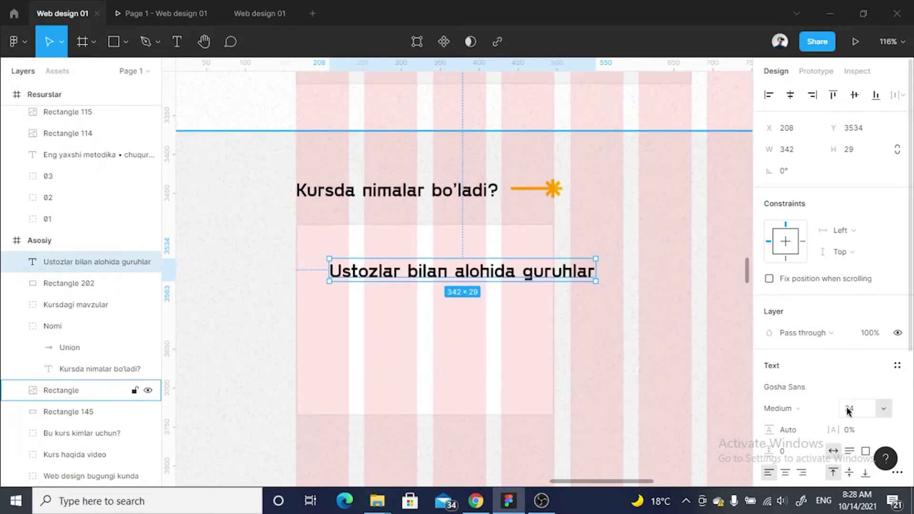
Set the card heading font to Proxima Nova Semibold
{"action": "left_click", "coordinate": [798, 411]}
{"action": "left_click", "coordinate": [798, 410]}
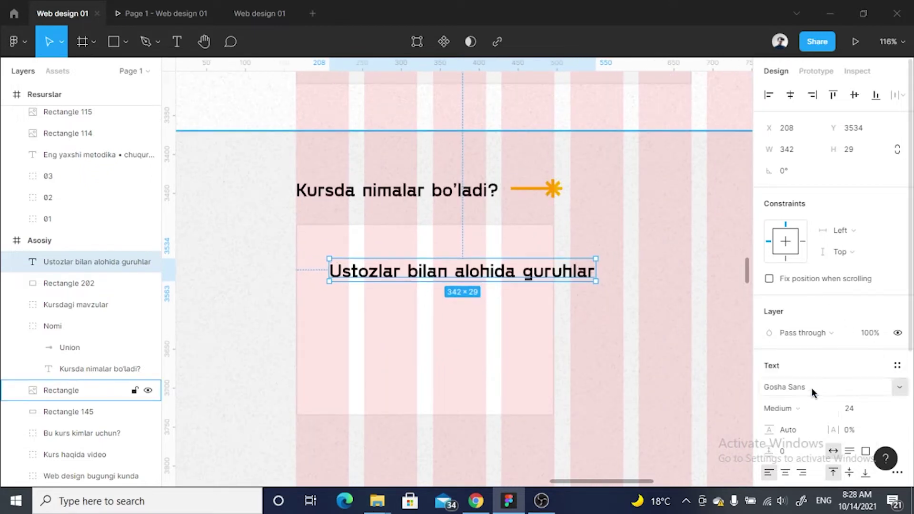
{"action": "left_click", "coordinate": [813, 393]}
{"action": "type", "text": "Pro"}
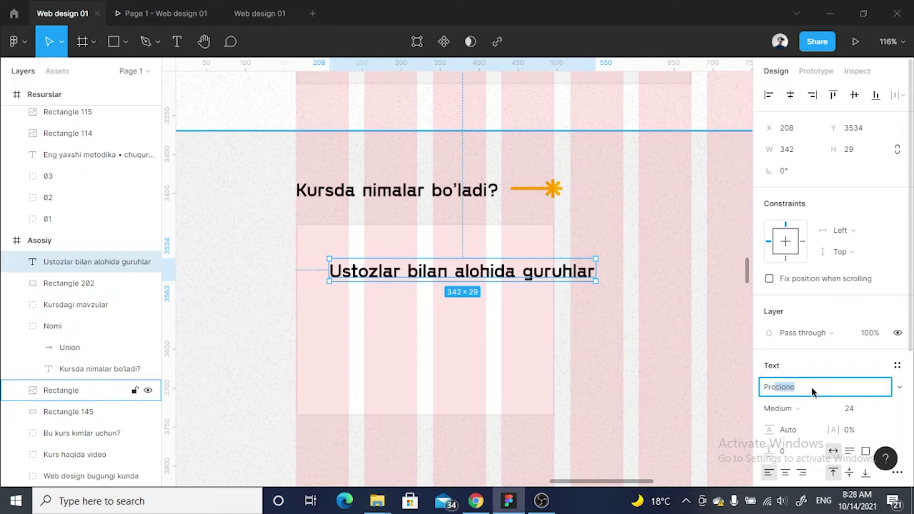
{"action": "type", "text": "x"}
{"action": "key", "text": "Return"}
{"action": "left_click", "coordinate": [796, 408]}
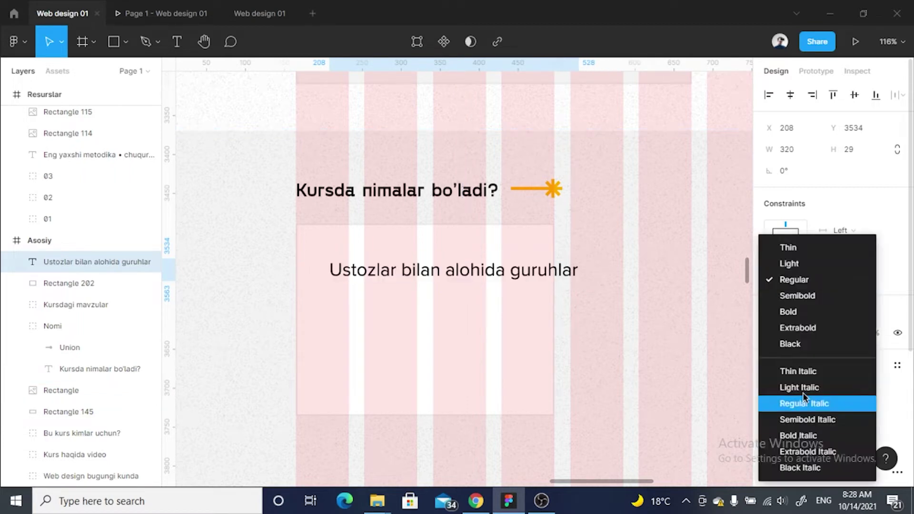
{"action": "left_click", "coordinate": [792, 302]}
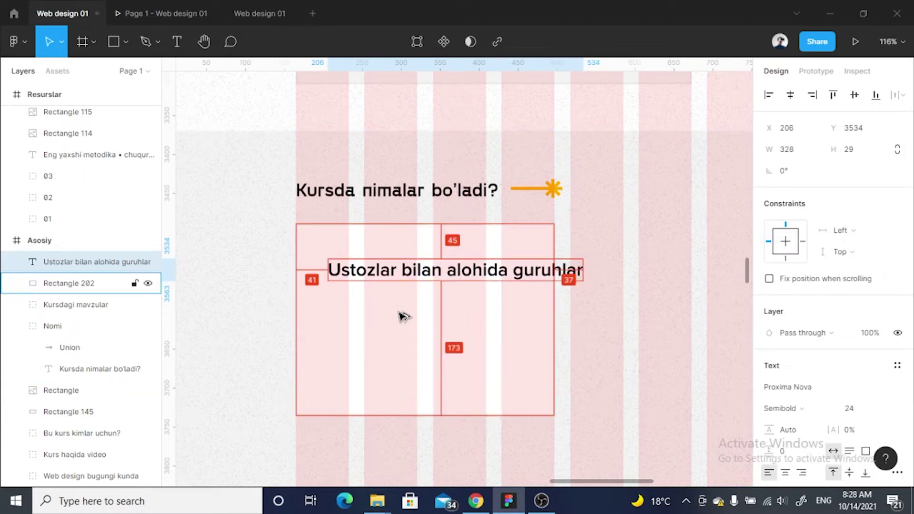
Nudge the heading into the card's corner and set width 272 so it wraps to two lines
{"action": "key", "text": "Up"}
{"action": "key", "text": "Up"}
{"action": "key", "text": "Up"}
{"action": "key", "text": "Left"}
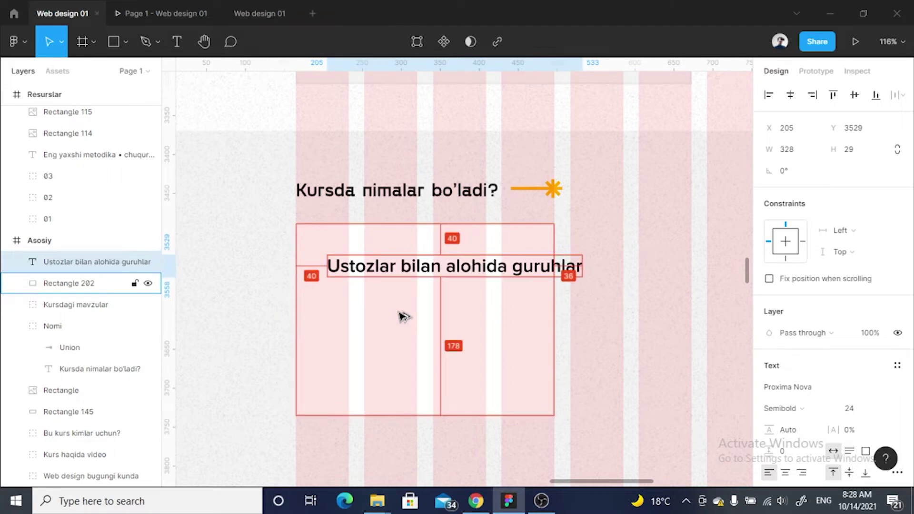
{"action": "key", "text": "shift+Up"}
{"action": "key", "text": "shift+Left"}
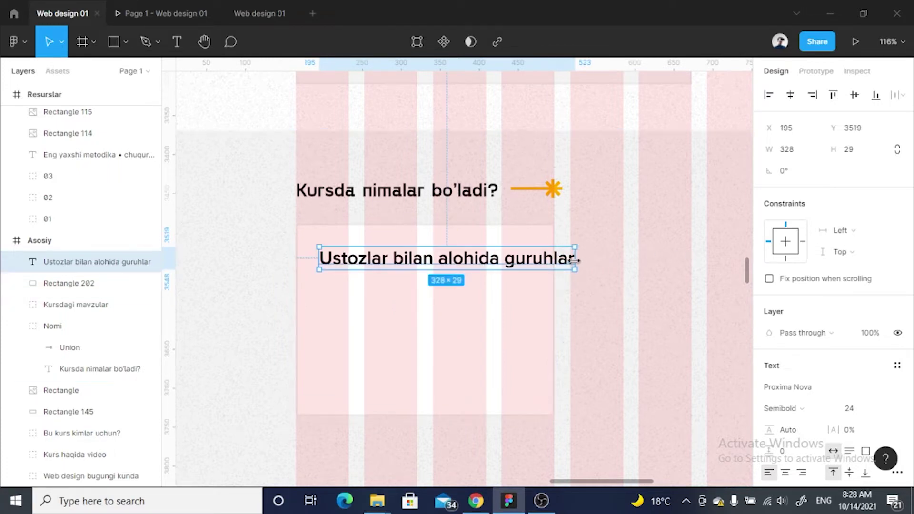
{"action": "left_click_drag", "start_coordinate": [575, 261], "coordinate": [541, 261]}
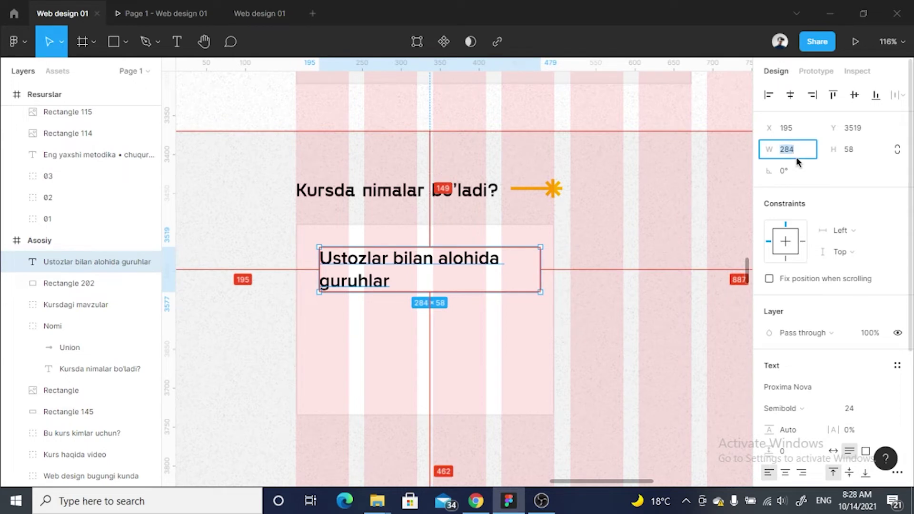
{"action": "key", "text": "Return"}
Copy the Lorem ipsum description from another card and paste it into the Ustozlar card
{"action": "left_click", "coordinate": [580, 331]}
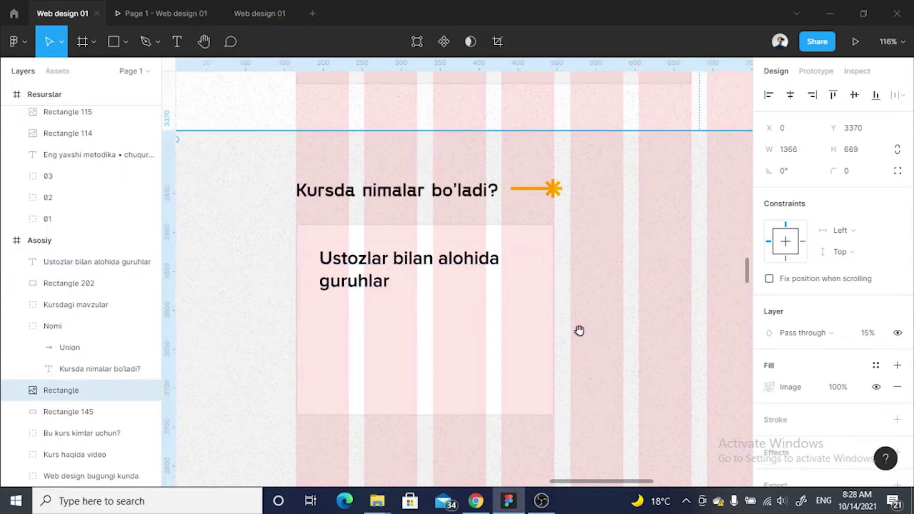
{"action": "scroll", "coordinate": [461, 299], "scroll_direction": "down", "scroll_amount": 3, "text": "ctrl"}
{"action": "scroll", "coordinate": [389, 314], "scroll_direction": "down", "scroll_amount": 2, "text": "ctrl"}
{"action": "scroll", "coordinate": [306, 321], "scroll_direction": "down", "scroll_amount": 2, "text": "ctrl"}
{"action": "left_click", "coordinate": [303, 305]}
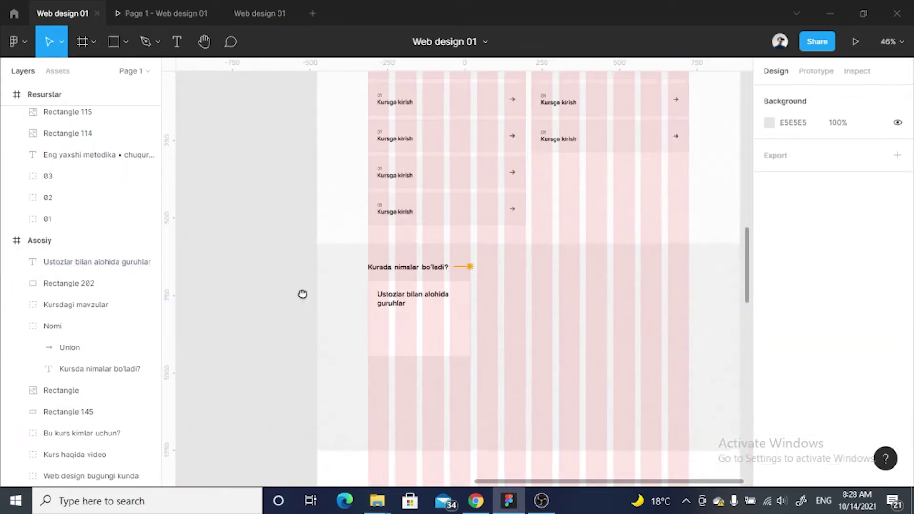
{"action": "scroll", "coordinate": [334, 333], "scroll_direction": "up", "scroll_amount": 5}
{"action": "scroll", "coordinate": [381, 333], "scroll_direction": "up", "scroll_amount": 2}
{"action": "left_click", "coordinate": [395, 213]}
{"action": "scroll", "coordinate": [368, 184], "scroll_direction": "down", "scroll_amount": 5}
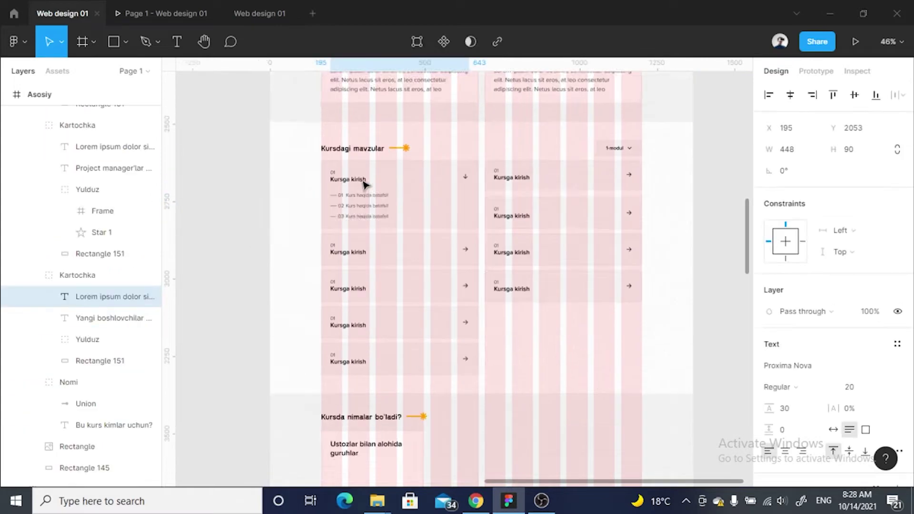
{"action": "scroll", "coordinate": [369, 364], "scroll_direction": "down", "scroll_amount": 4}
{"action": "scroll", "coordinate": [369, 364], "scroll_direction": "up", "scroll_amount": 3, "text": "ctrl"}
{"action": "left_click", "coordinate": [337, 285]}
{"action": "type", "text": "Lorem ipsum dolor sit amet, consectetur adipiscing elit. Netus lacus sit eros, at leo consectetur adipiscing elit. Netus lacus sit eros, at leo"}
{"action": "scroll", "coordinate": [371, 291], "scroll_direction": "up", "scroll_amount": 3, "text": "ctrl"}
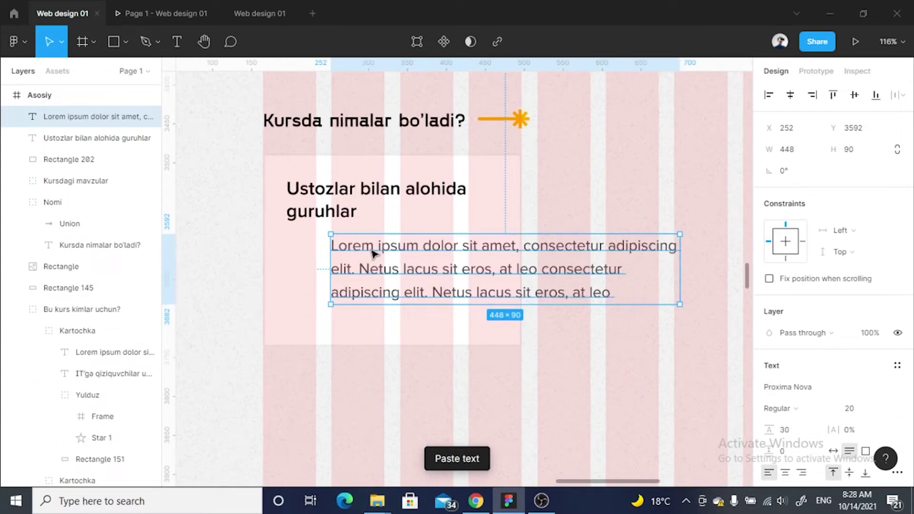
Align the description under the heading, narrow it, and trim it to three lines
{"action": "left_click_drag", "start_coordinate": [343, 258], "coordinate": [346, 259]}
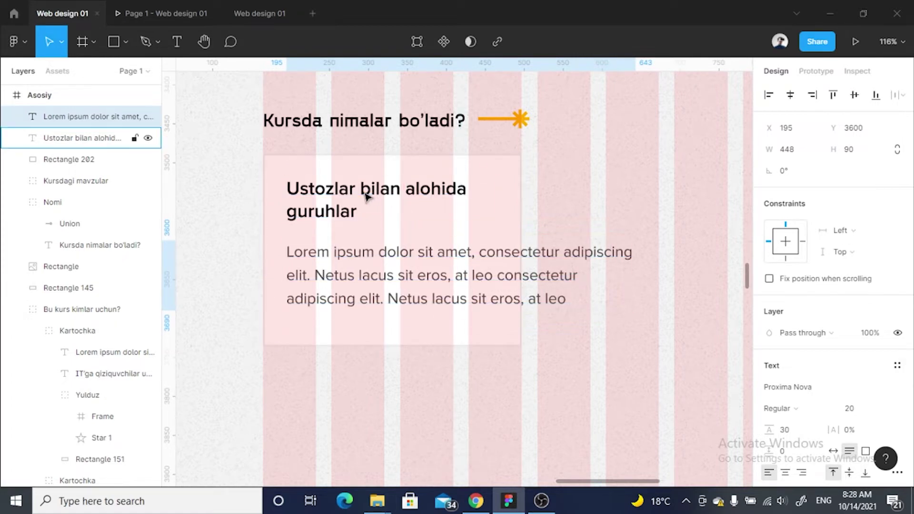
{"action": "key", "text": "Up"}
{"action": "key", "text": "Up"}
{"action": "key", "text": "Up"}
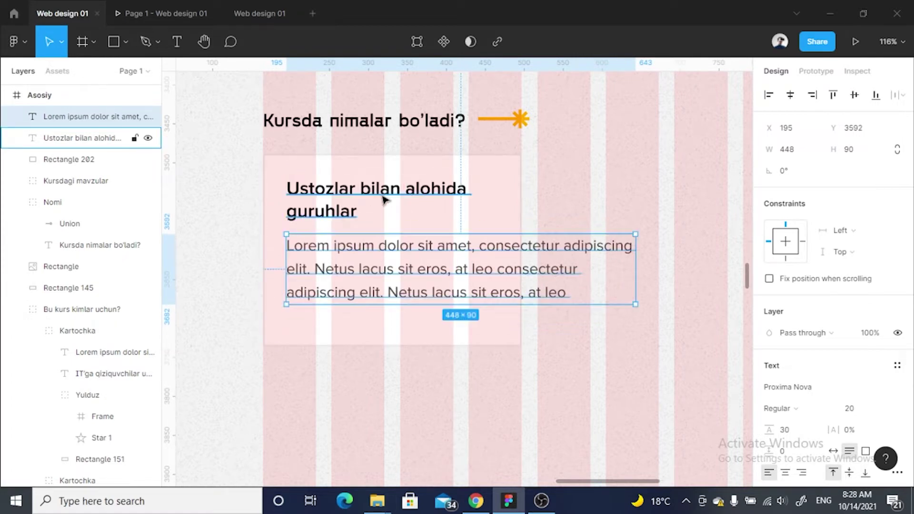
{"action": "left_click_drag", "start_coordinate": [635, 253], "coordinate": [498, 252]}
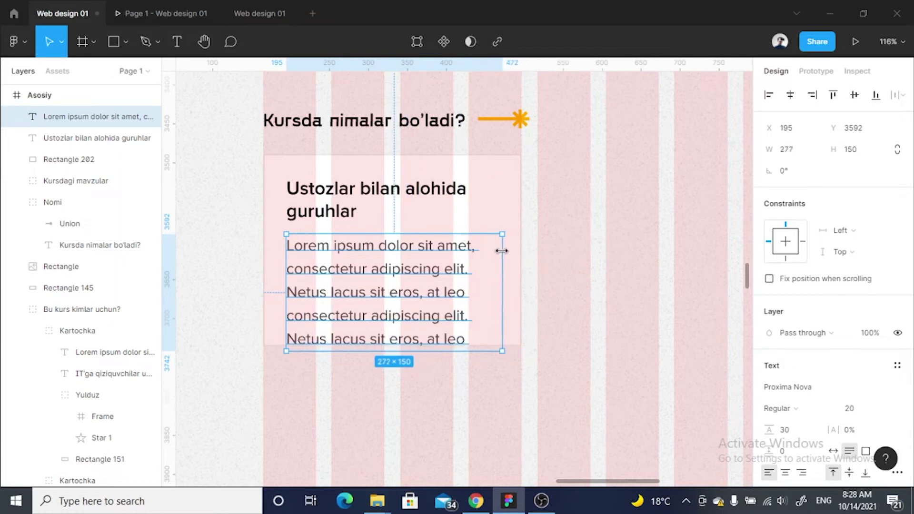
{"action": "key", "text": "Return"}
{"action": "left_click_drag", "start_coordinate": [470, 296], "coordinate": [573, 405]}
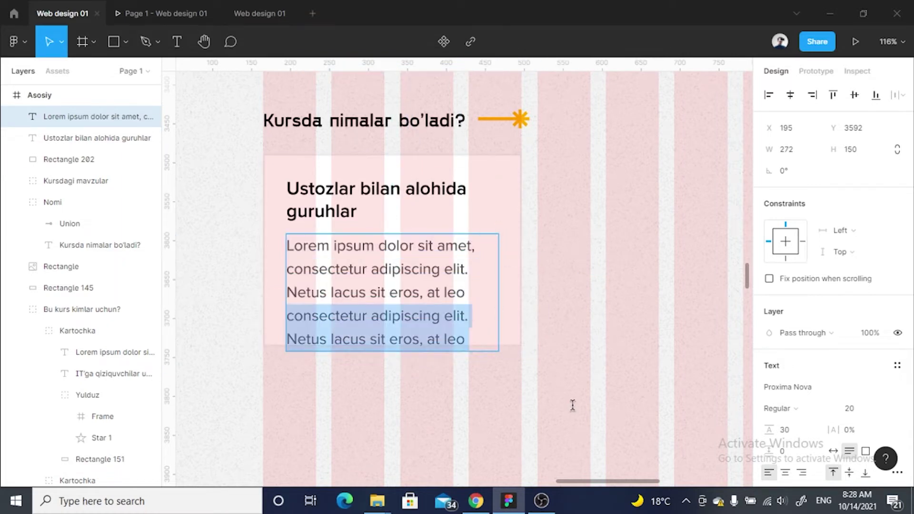
{"action": "key", "text": "BackSpace"}
{"action": "left_click", "coordinate": [576, 411]}
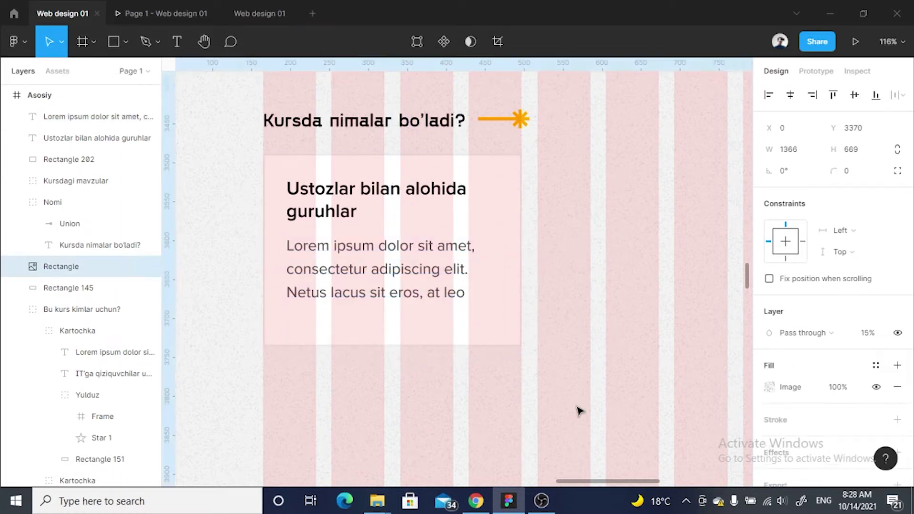
Make the card taller to fit the text, then pan over to the Resurslar frame
{"action": "scroll", "coordinate": [433, 310], "scroll_direction": "down", "scroll_amount": 3, "text": "ctrl"}
{"action": "left_click", "coordinate": [407, 200]}
{"action": "left_click_drag", "start_coordinate": [424, 206], "coordinate": [425, 243]}
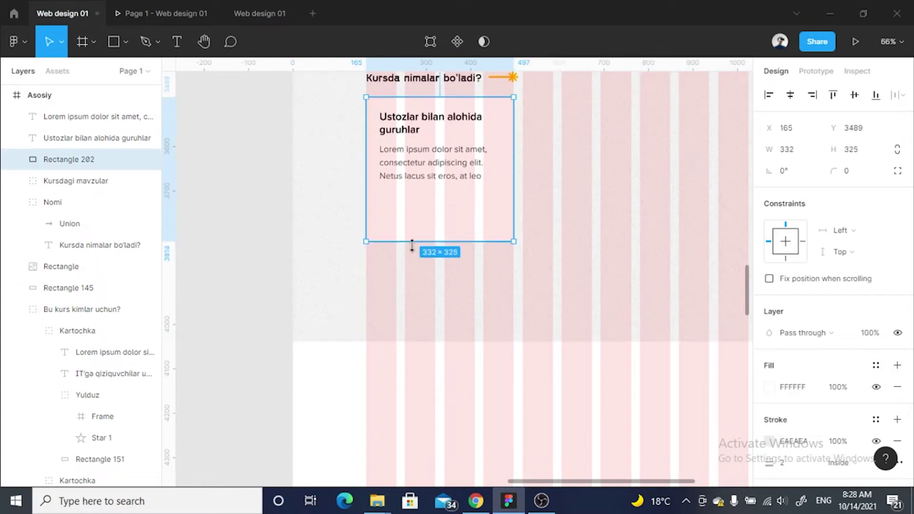
{"action": "left_click_drag", "start_coordinate": [419, 174], "coordinate": [394, 135]}
{"action": "left_click", "coordinate": [261, 209]}
{"action": "scroll", "coordinate": [433, 255], "scroll_direction": "down", "scroll_amount": 5, "text": "ctrl"}
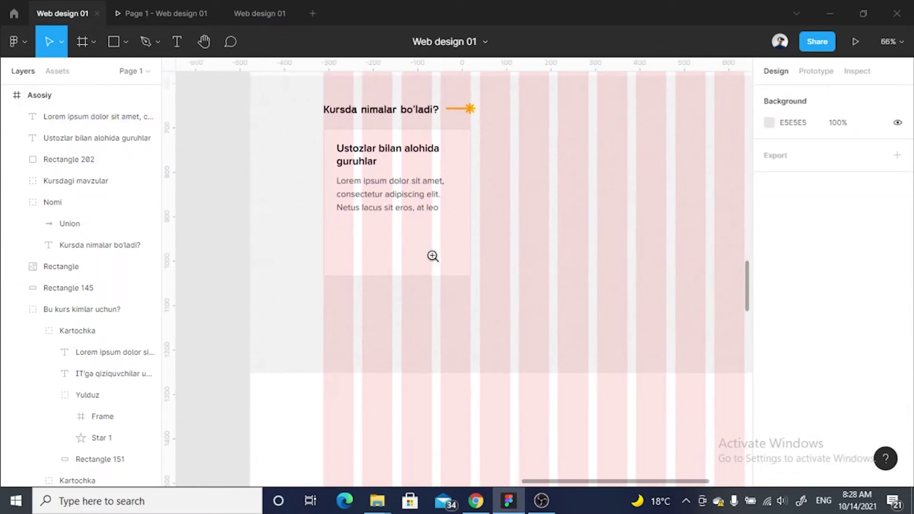
{"action": "scroll", "coordinate": [540, 370], "scroll_direction": "left", "scroll_amount": 10}
{"action": "scroll", "coordinate": [388, 343], "scroll_direction": "left", "scroll_amount": 5}
{"action": "scroll", "coordinate": [429, 272], "scroll_direction": "up", "scroll_amount": 3, "text": "ctrl"}
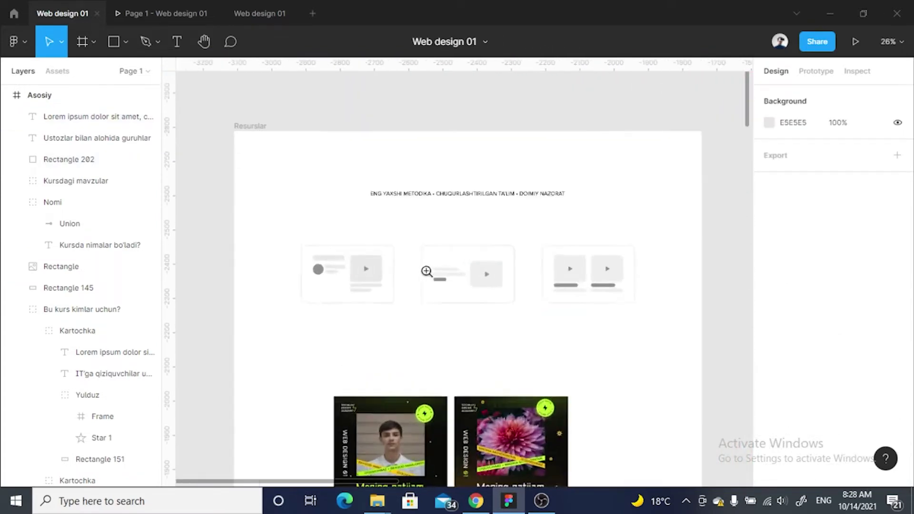
{"action": "scroll", "coordinate": [347, 290], "scroll_direction": "up", "scroll_amount": 2, "text": "ctrl"}
{"action": "scroll", "coordinate": [316, 288], "scroll_direction": "up", "scroll_amount": 2, "text": "ctrl"}
{"action": "scroll", "coordinate": [399, 291], "scroll_direction": "up", "scroll_amount": 2, "text": "ctrl"}
Select illustration groups 01, 02 and 03 in the Resurslar frame
{"action": "scroll", "coordinate": [399, 291], "scroll_direction": "down", "scroll_amount": 2, "text": "ctrl"}
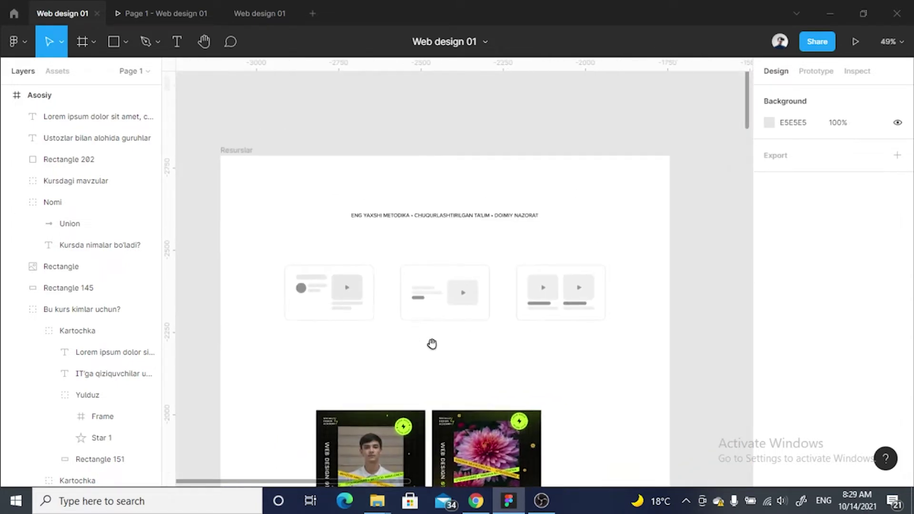
{"action": "left_click_drag", "start_coordinate": [267, 363], "coordinate": [500, 335]}
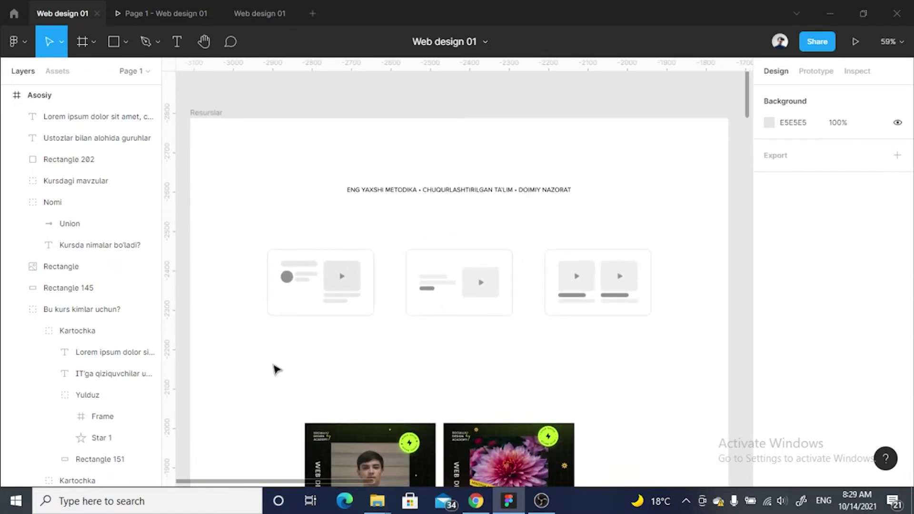
{"action": "left_click_drag", "start_coordinate": [184, 382], "coordinate": [704, 253]}
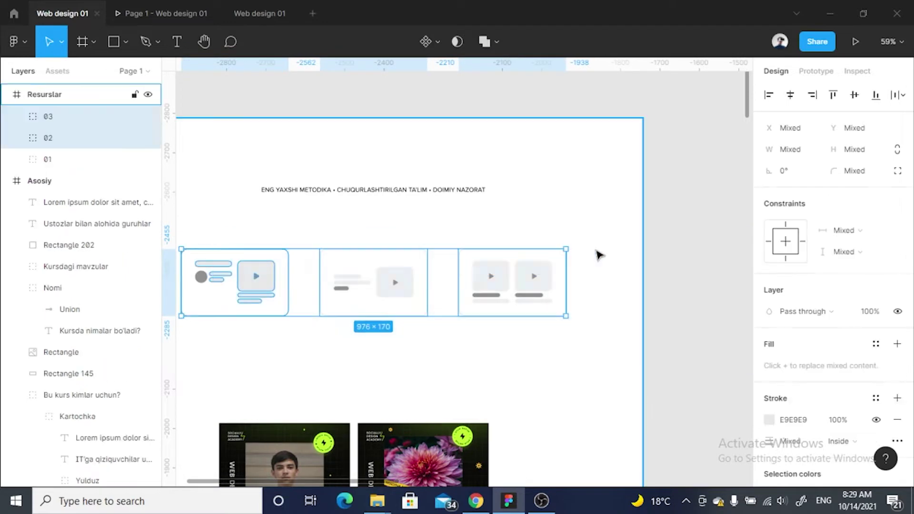
{"action": "scroll", "coordinate": [473, 265], "scroll_direction": "down", "scroll_amount": 1, "text": "ctrl"}
{"action": "scroll", "coordinate": [473, 267], "scroll_direction": "down", "scroll_amount": 5, "text": "ctrl"}
{"action": "scroll", "coordinate": [473, 267], "scroll_direction": "up", "scroll_amount": 3, "text": "ctrl"}
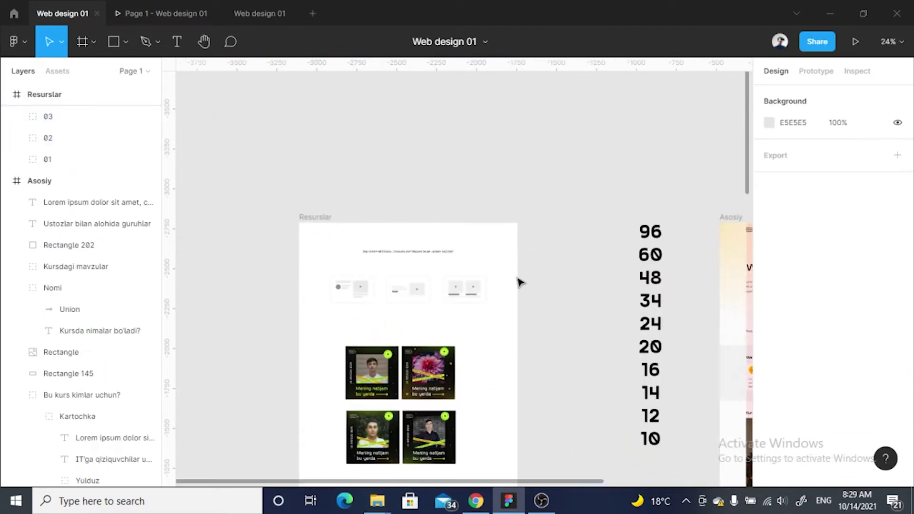
{"action": "left_click_drag", "start_coordinate": [517, 282], "coordinate": [281, 320]}
{"action": "scroll", "coordinate": [414, 371], "scroll_direction": "down", "scroll_amount": 3, "text": "ctrl"}
{"action": "scroll", "coordinate": [362, 366], "scroll_direction": "down", "scroll_amount": 3}
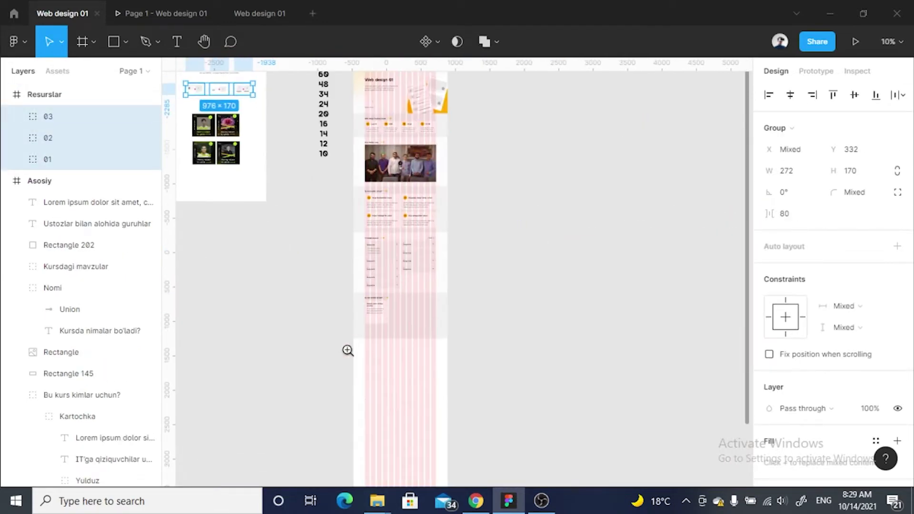
{"action": "scroll", "coordinate": [328, 323], "scroll_direction": "up", "scroll_amount": 2, "text": "ctrl"}
{"action": "scroll", "coordinate": [307, 309], "scroll_direction": "up", "scroll_amount": 3, "text": "ctrl"}
Paste the groups near Asosiy, then move group 01 into the Ustozlar card
{"action": "left_click", "coordinate": [308, 308]}
{"action": "key", "text": "ctrl+v"}
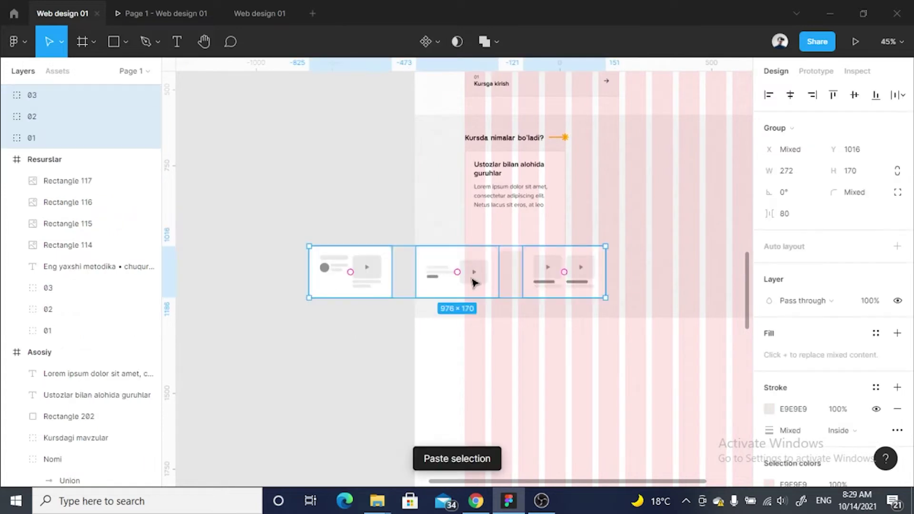
{"action": "left_click_drag", "start_coordinate": [474, 282], "coordinate": [232, 326]}
{"action": "left_click", "coordinate": [310, 206]}
{"action": "scroll", "coordinate": [301, 305], "scroll_direction": "left", "scroll_amount": 5}
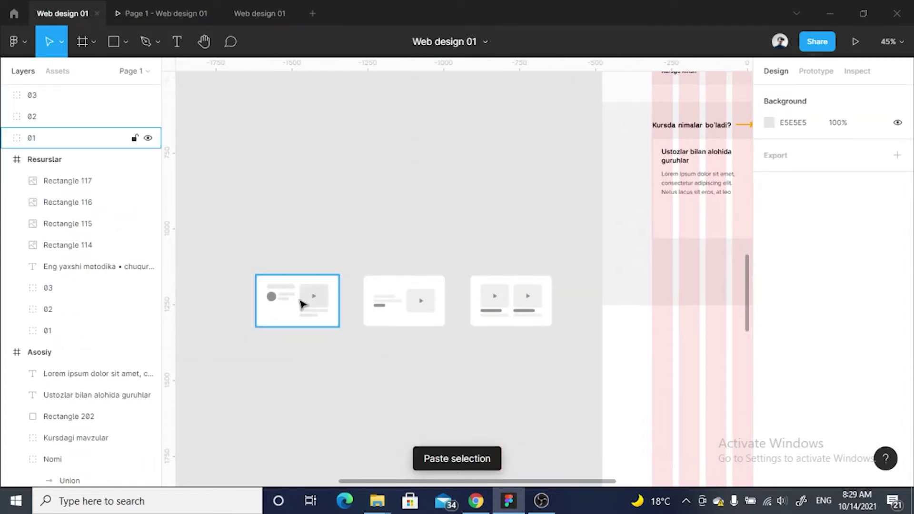
{"action": "left_click", "coordinate": [301, 305]}
{"action": "key", "text": "Delete"}
{"action": "scroll", "coordinate": [390, 249], "scroll_direction": "right", "scroll_amount": 4}
{"action": "scroll", "coordinate": [446, 176], "scroll_direction": "up", "scroll_amount": 5, "text": "ctrl"}
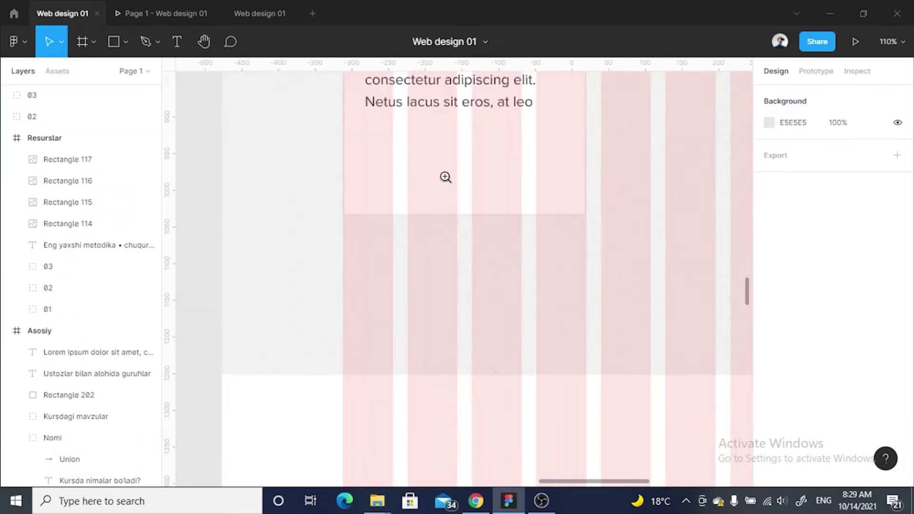
{"action": "left_click", "coordinate": [363, 294]}
{"action": "key", "text": "ctrl+v"}
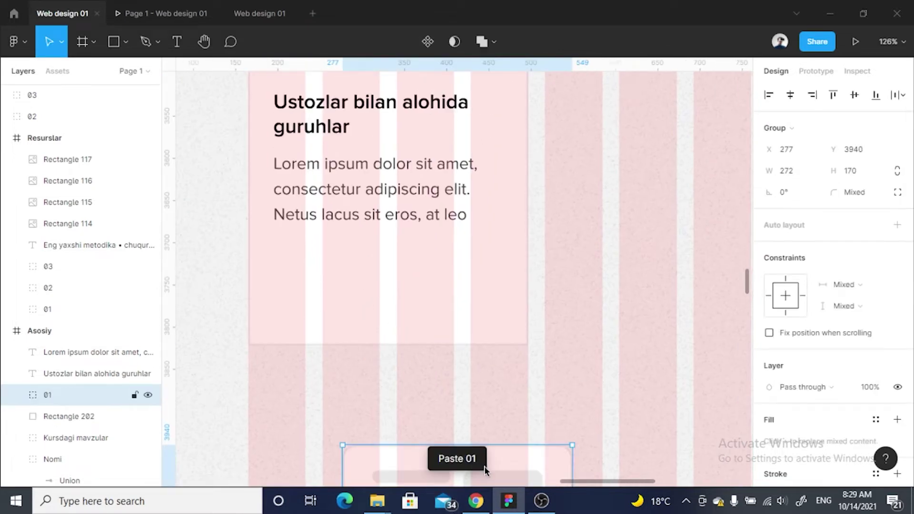
Move illustration 01 up into the first card, 30 below the description
{"action": "mouse_move", "coordinate": [529, 470]}
{"action": "left_mouse_down"}
{"action": "mouse_move", "coordinate": [464, 284]}
{"action": "mouse_move", "coordinate": [416, 210]}
{"action": "left_mouse_up"}
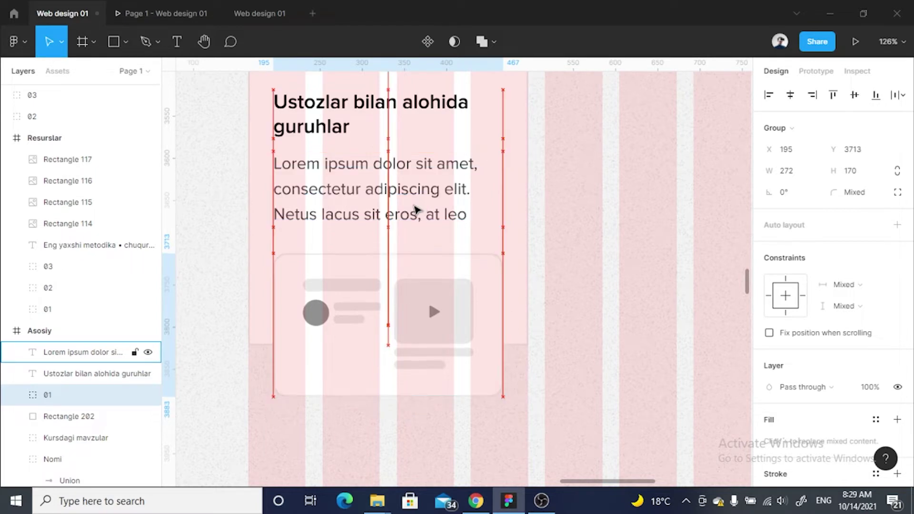
{"action": "left_click_drag", "start_coordinate": [416, 209], "coordinate": [419, 210]}
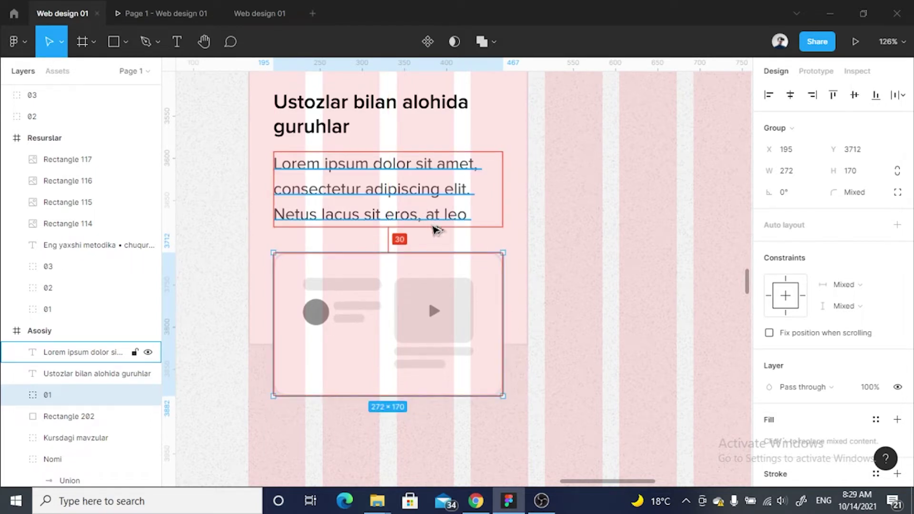
{"action": "scroll", "coordinate": [437, 230], "scroll_direction": "up", "scroll_amount": 1, "text": "ctrl"}
{"action": "scroll", "coordinate": [514, 274], "scroll_direction": "left", "scroll_amount": 2}
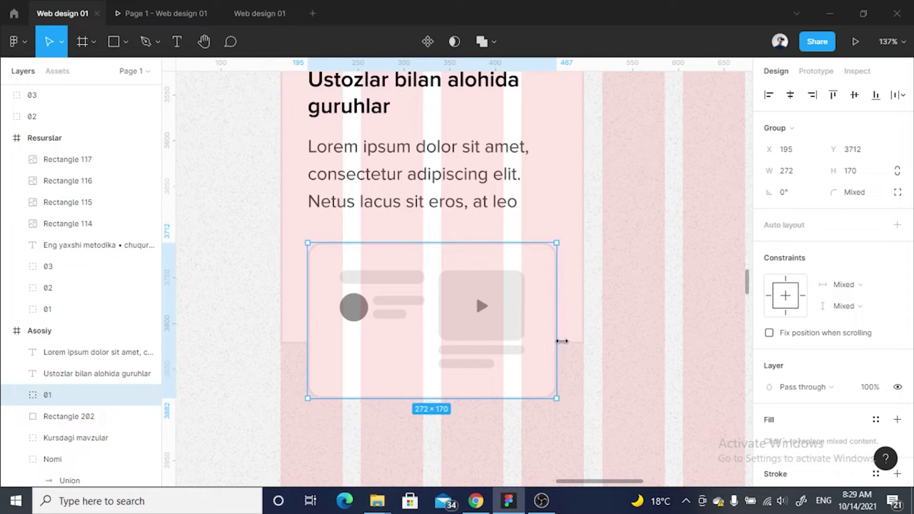
Lengthen the card background to 393 high so it covers the illustration
{"action": "left_click", "coordinate": [578, 320]}
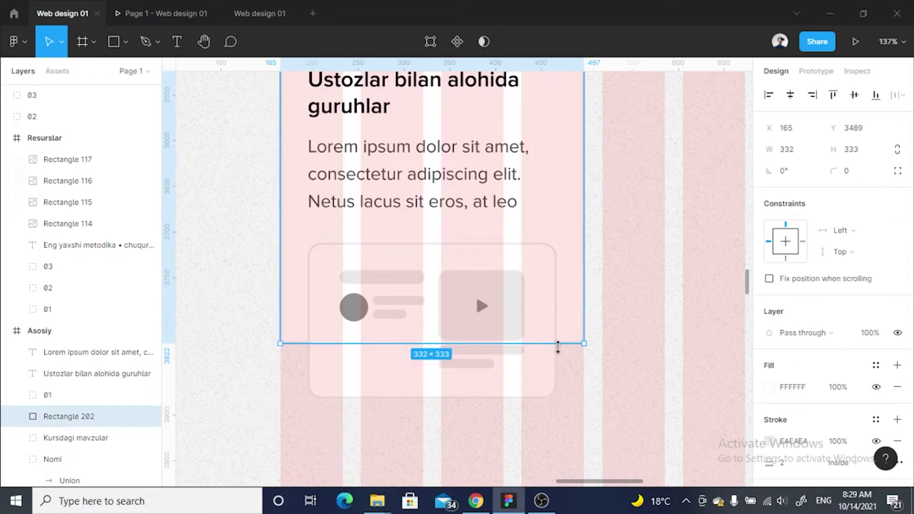
{"action": "left_click_drag", "start_coordinate": [558, 347], "coordinate": [551, 397]}
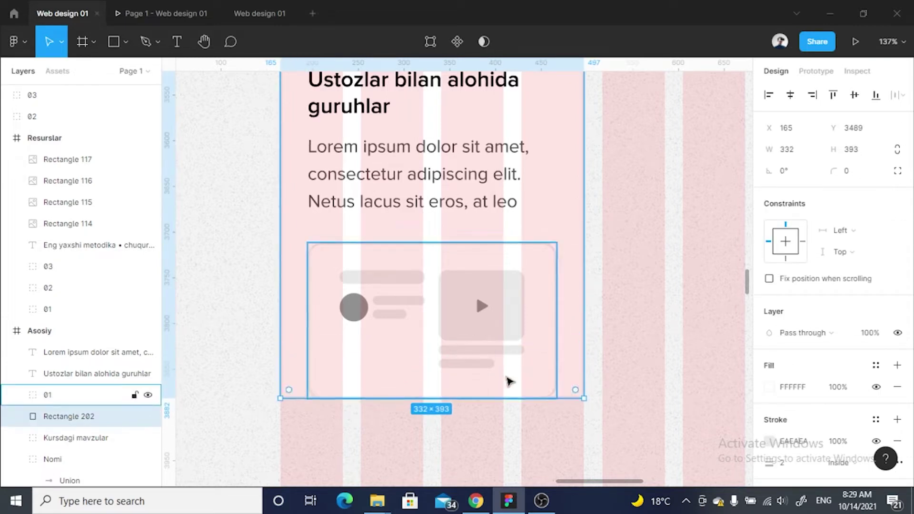
{"action": "left_click", "coordinate": [501, 317]}
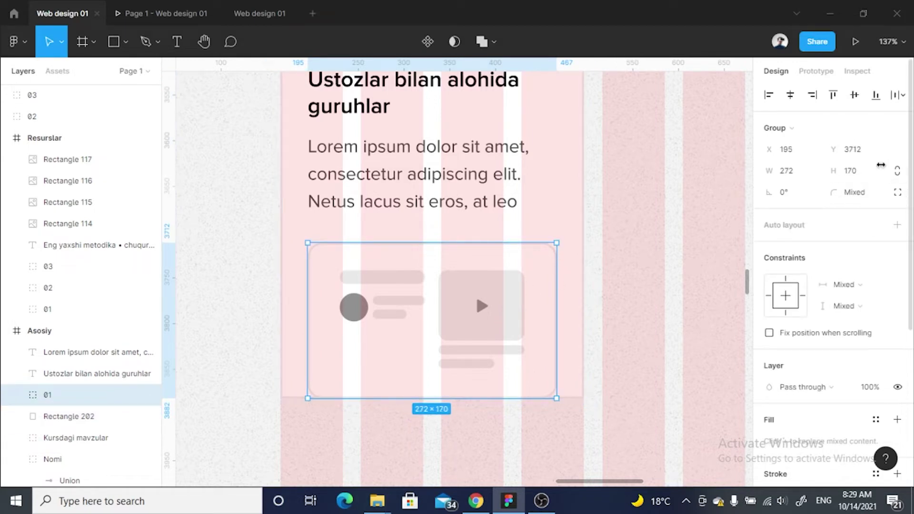
{"action": "left_click", "coordinate": [573, 303]}
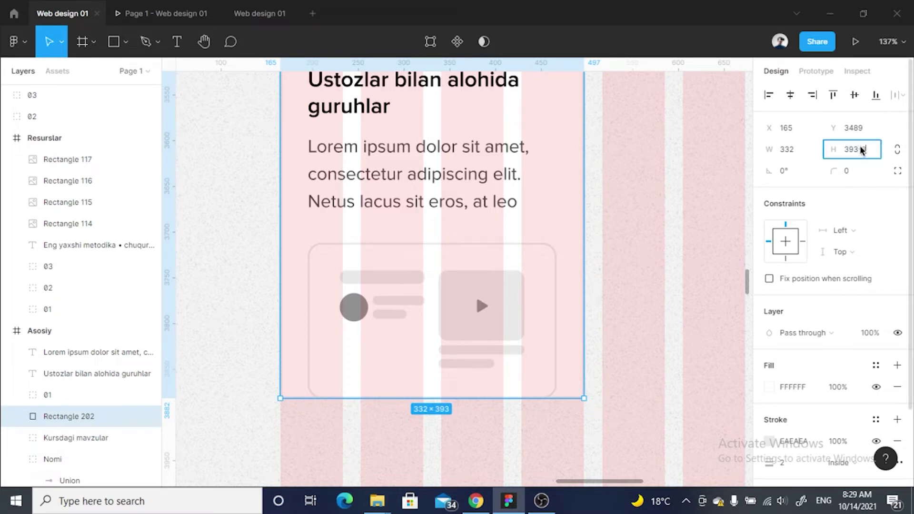
{"action": "type", "text": "308"}
{"action": "key", "text": "Return"}
Group the card's illustration, body text, heading and background together
{"action": "scroll", "coordinate": [557, 308], "scroll_direction": "down", "scroll_amount": 3}
{"action": "scroll", "coordinate": [353, 283], "scroll_direction": "down", "scroll_amount": 3}
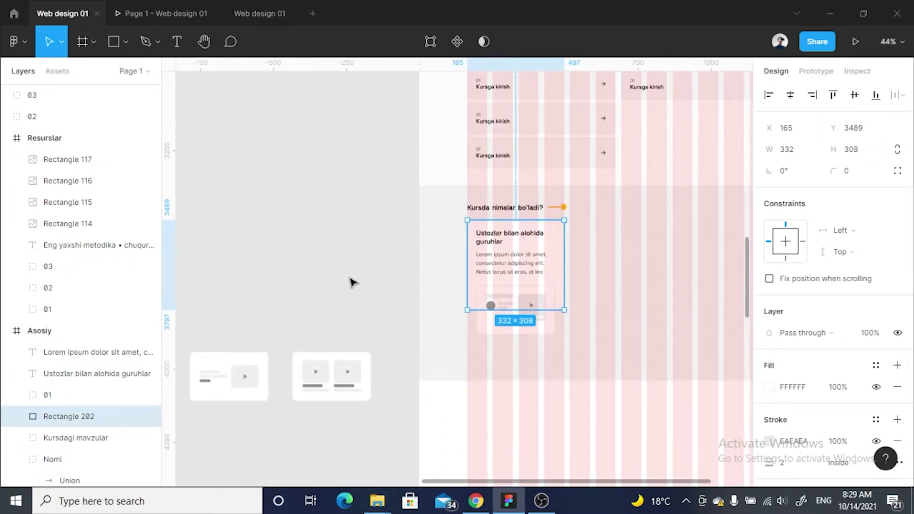
{"action": "scroll", "coordinate": [518, 314], "scroll_direction": "up", "scroll_amount": 5}
{"action": "scroll", "coordinate": [538, 296], "scroll_direction": "up", "scroll_amount": 4}
{"action": "left_click", "coordinate": [492, 314]}
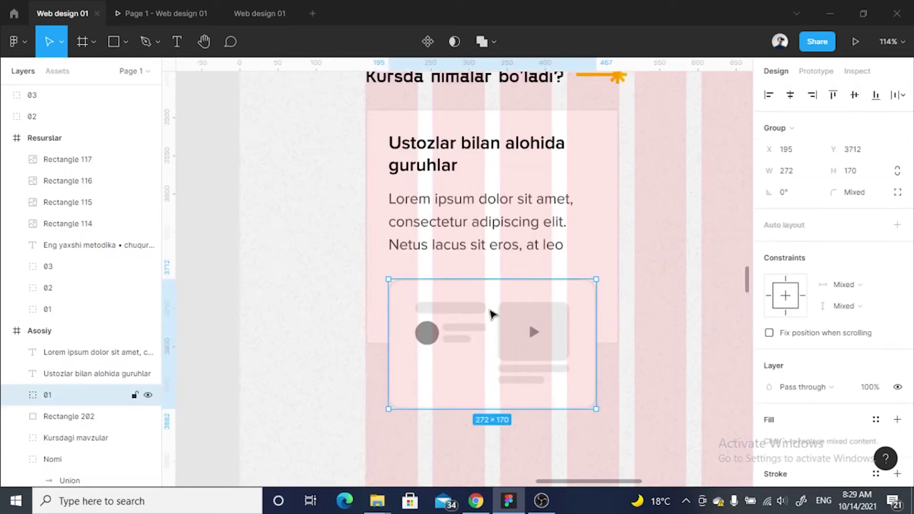
{"action": "left_click", "coordinate": [476, 238], "text": "shift"}
{"action": "left_click", "coordinate": [477, 152], "text": "shift"}
{"action": "left_click", "coordinate": [458, 126], "text": "shift"}
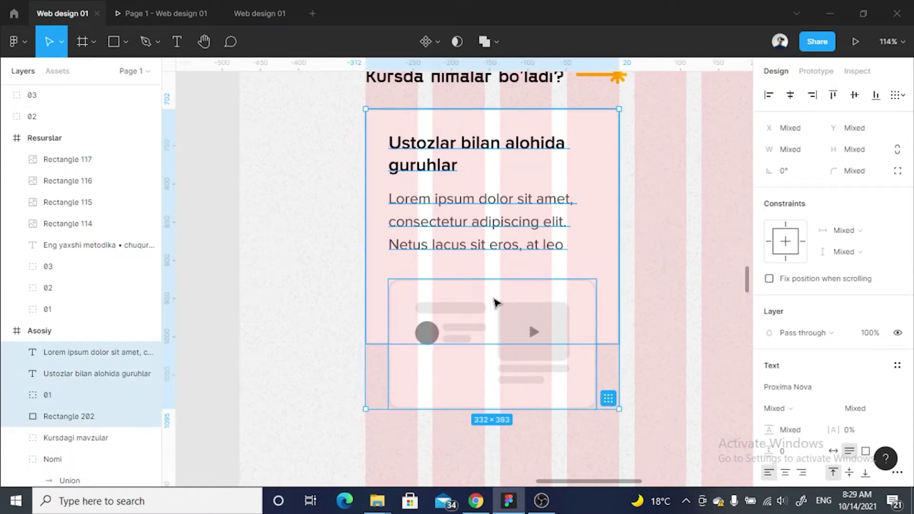
{"action": "key", "text": "ctrl+g"}
Name the new card group Sabab and select the whole card
{"action": "double_click", "coordinate": [57, 352]}
{"action": "scroll", "coordinate": [522, 353], "scroll_direction": "up", "scroll_amount": 2}
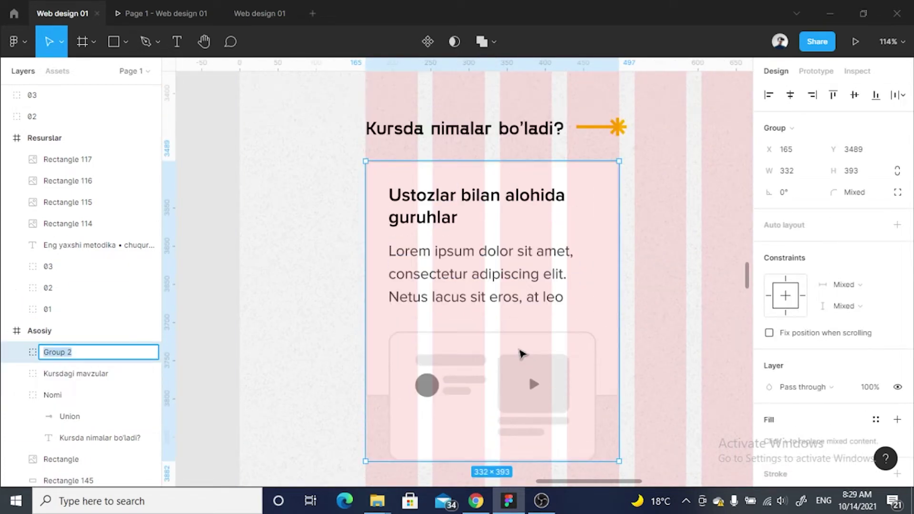
{"action": "type", "text": "Sabab"}
{"action": "key", "text": "Return"}
{"action": "key", "text": "Return"}
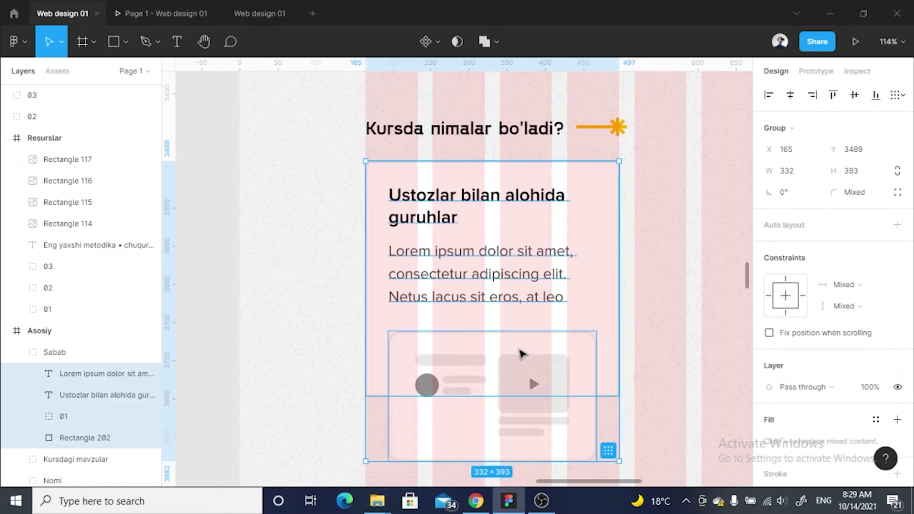
{"action": "left_click", "coordinate": [60, 353]}
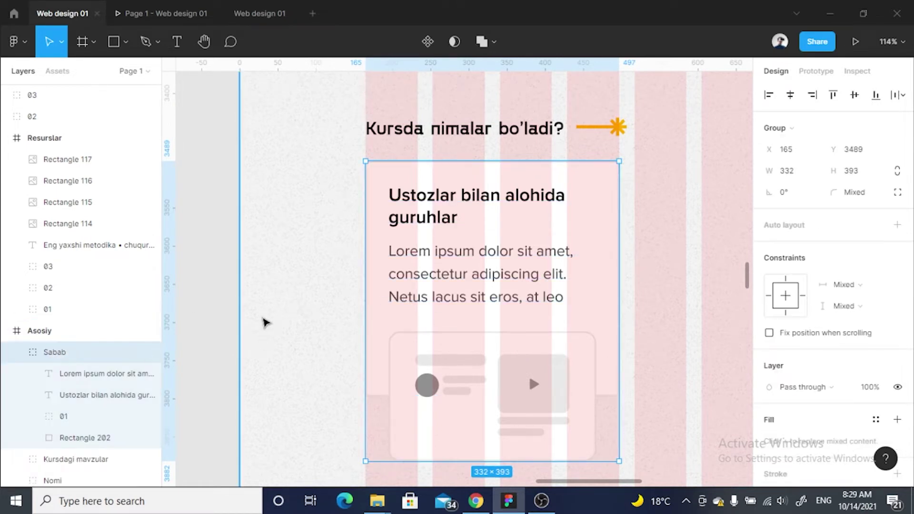
{"action": "scroll", "coordinate": [241, 292], "scroll_direction": "down", "scroll_amount": 3}
Duplicate the Sabab card twice to make a row of three cards
{"action": "left_click_drag", "start_coordinate": [470, 271], "coordinate": [626, 272]}
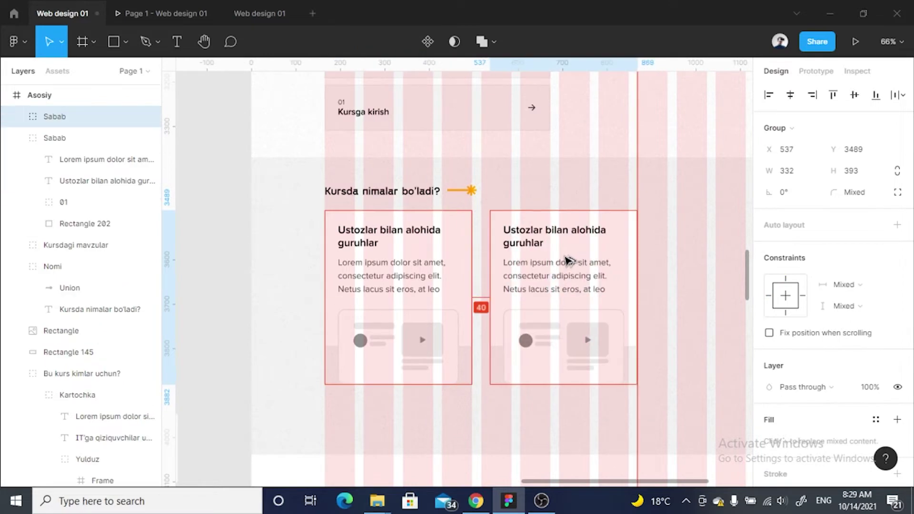
{"action": "scroll", "coordinate": [524, 276], "scroll_direction": "right", "scroll_amount": 3}
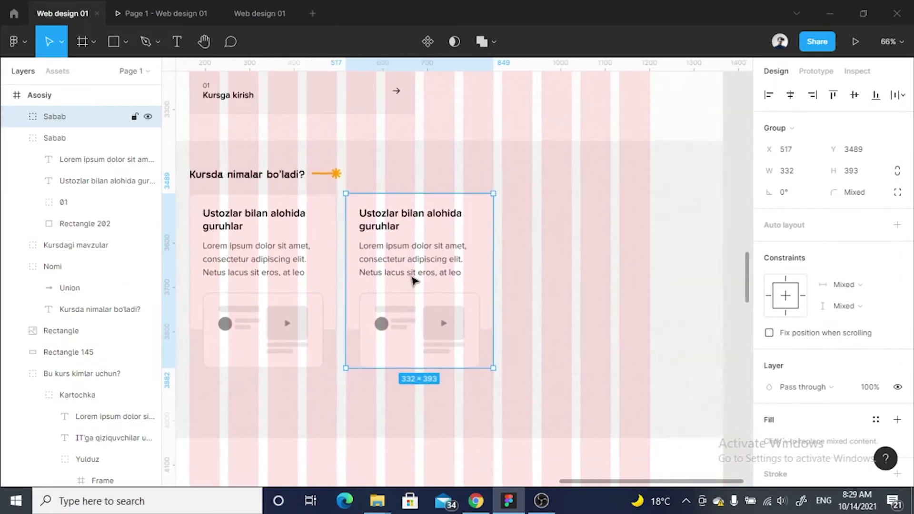
{"action": "left_click_drag", "start_coordinate": [412, 280], "coordinate": [572, 269]}
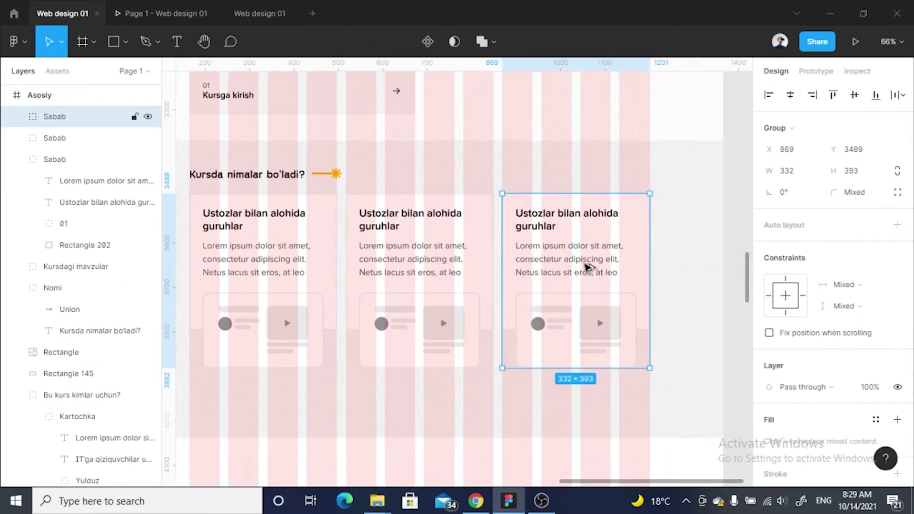
{"action": "left_click", "coordinate": [735, 237]}
{"action": "scroll", "coordinate": [676, 192], "scroll_direction": "down", "scroll_amount": 3}
{"action": "scroll", "coordinate": [513, 179], "scroll_direction": "down", "scroll_amount": 2}
{"action": "scroll", "coordinate": [513, 179], "scroll_direction": "up", "scroll_amount": 3}
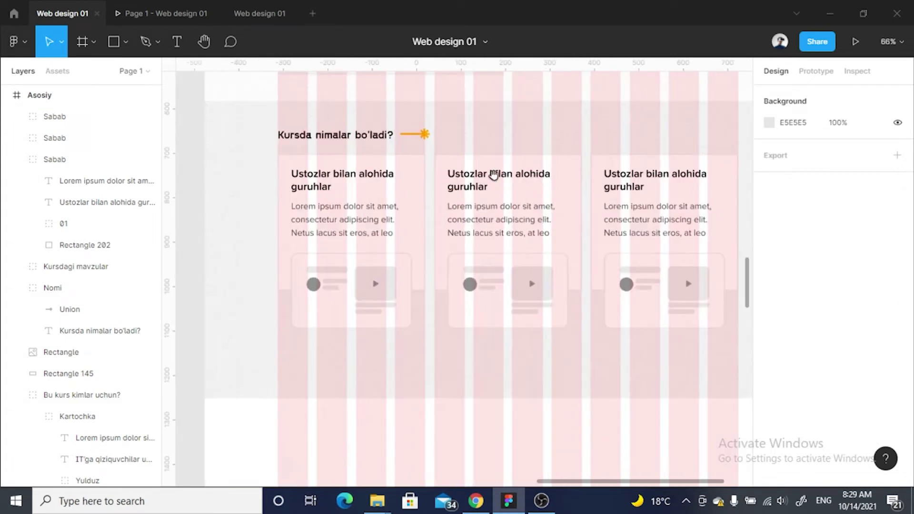
Retitle cards two and three 'Amaliy mashg'ulotlar uchun real loyihalar' and 'Tajriba almashish uchun offline uchrashuvlar'
{"action": "double_click", "coordinate": [502, 178]}
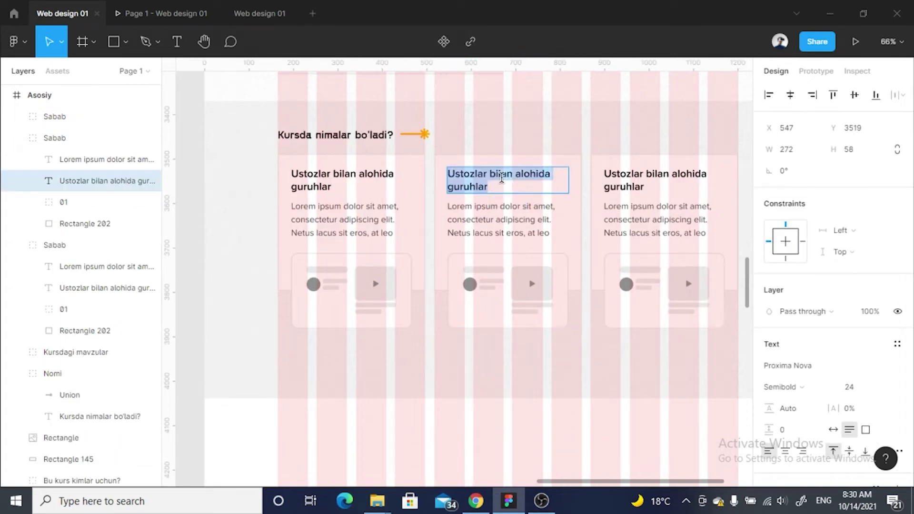
{"action": "type", "text": "Amaliy mashg’ulotlar"}
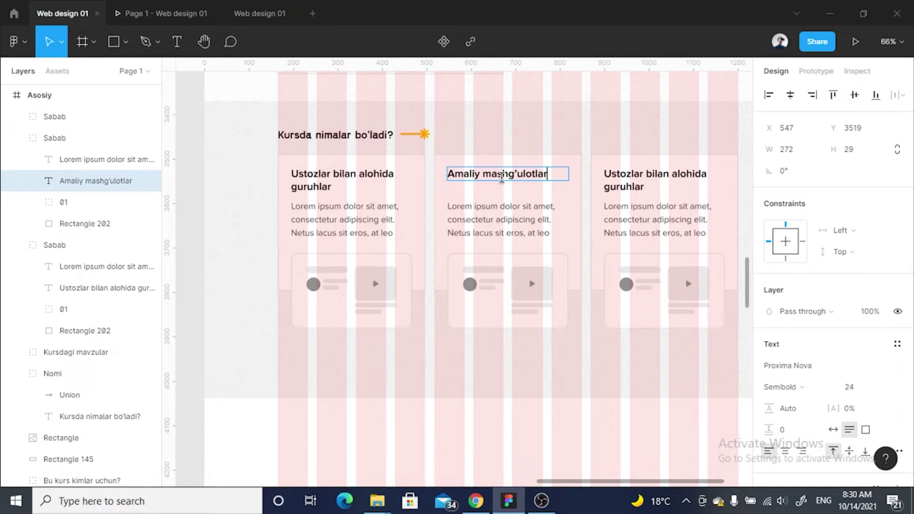
{"action": "type", "text": " uchun real loyihalar"}
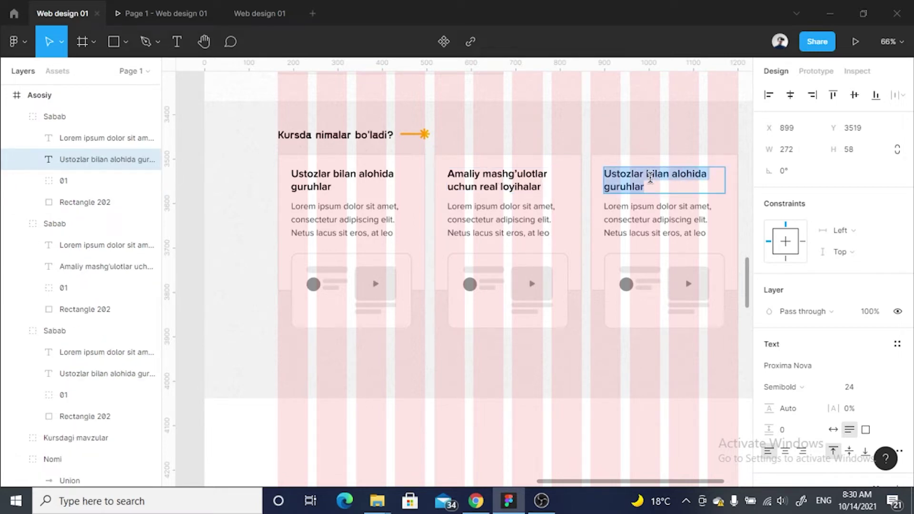
{"action": "type", "text": "Tajriba almashish"}
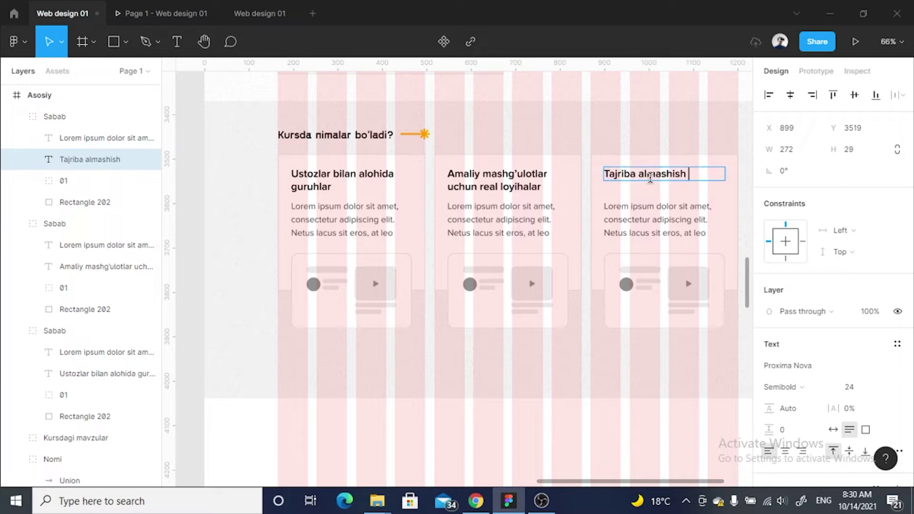
{"action": "type", "text": " offline uchrashuvlar"}
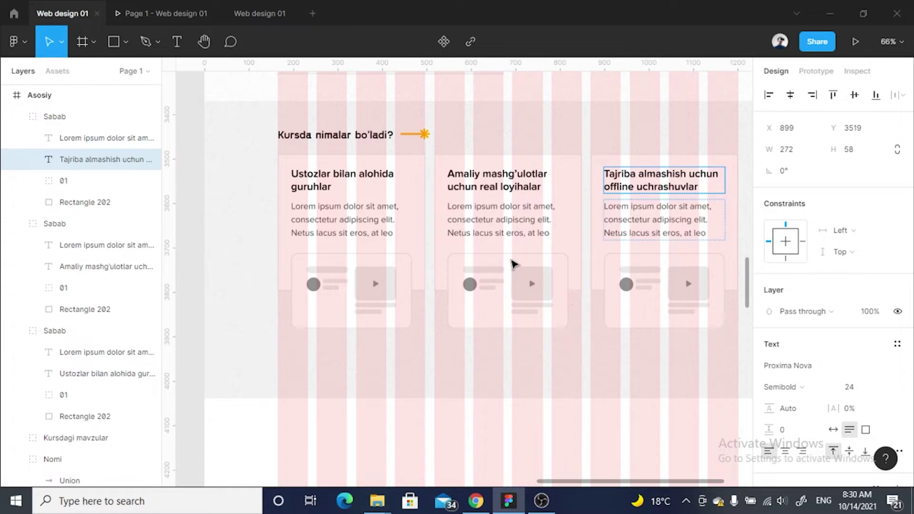
{"action": "scroll", "coordinate": [665, 286], "scroll_direction": "down", "scroll_amount": 5}
Replace the middle card's 01 illustration with the 02 artwork
{"action": "key", "text": "Escape"}
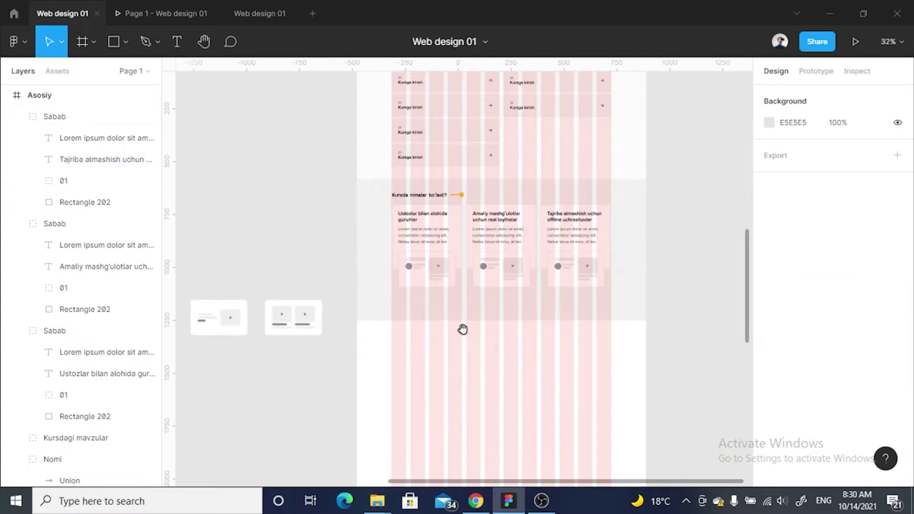
{"action": "left_click_drag", "start_coordinate": [465, 329], "coordinate": [624, 267]}
{"action": "left_click", "coordinate": [337, 305]}
{"action": "left_click_drag", "start_coordinate": [337, 306], "coordinate": [609, 306]}
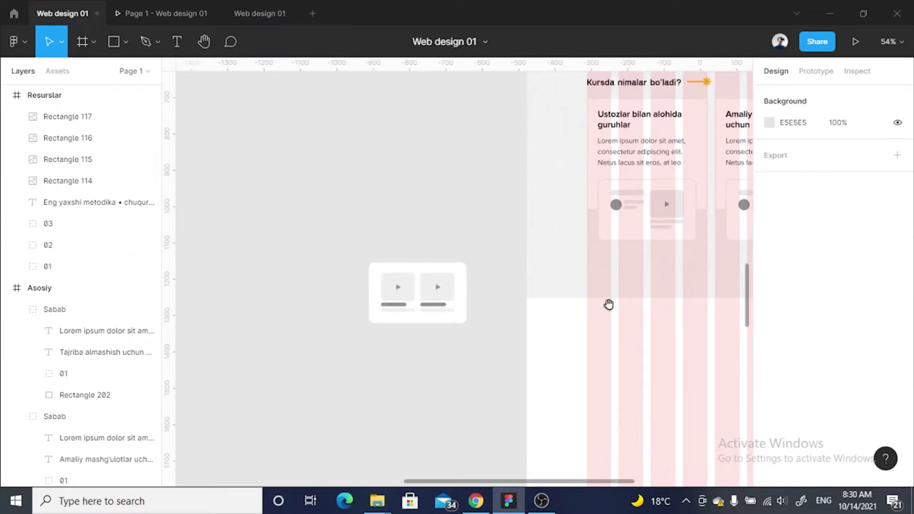
{"action": "scroll", "coordinate": [613, 255], "scroll_direction": "up", "scroll_amount": 3}
{"action": "scroll", "coordinate": [613, 254], "scroll_direction": "up", "scroll_amount": 3}
{"action": "left_click", "coordinate": [498, 300]}
{"action": "double_click", "coordinate": [498, 300]}
{"action": "key", "text": "ctrl+v"}
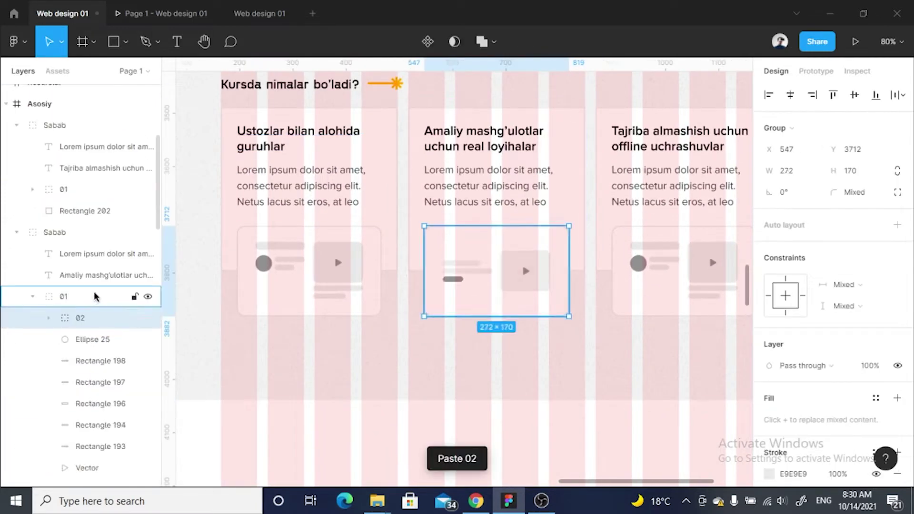
{"action": "left_click_drag", "start_coordinate": [85, 291], "coordinate": [85, 289]}
{"action": "left_click", "coordinate": [61, 317]}
{"action": "key", "text": "Delete"}
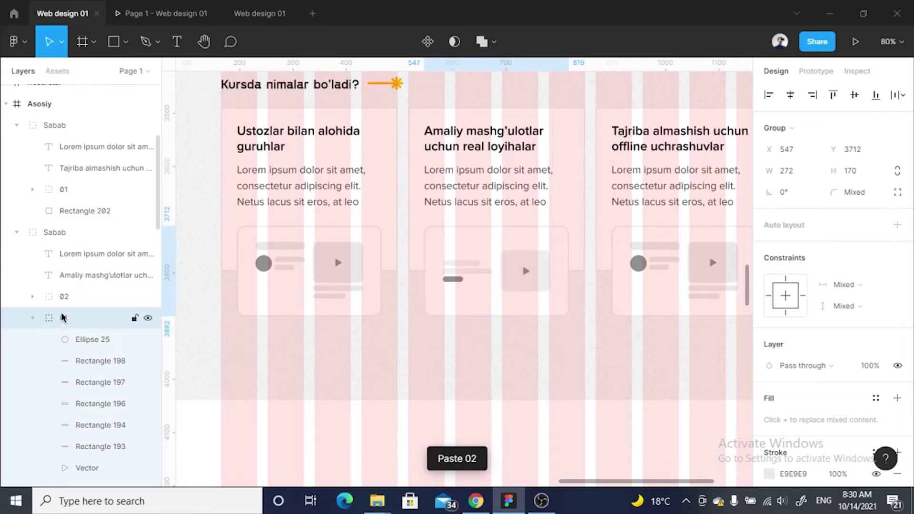
Replace the third card's 01 illustration with the 03 artwork
{"action": "scroll", "coordinate": [468, 308], "scroll_direction": "left", "scroll_amount": 2}
{"action": "scroll", "coordinate": [510, 220], "scroll_direction": "left", "scroll_amount": 6}
{"action": "left_click", "coordinate": [347, 316]}
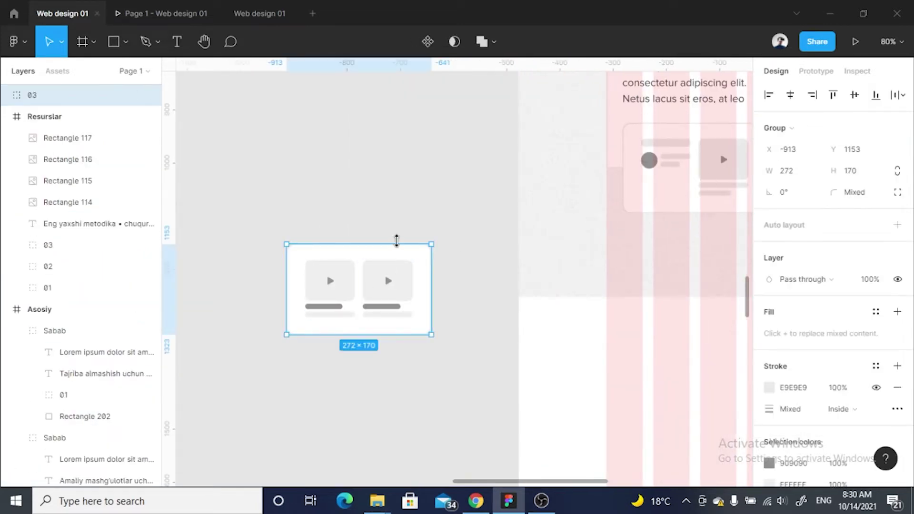
{"action": "key", "text": "Delete"}
{"action": "scroll", "coordinate": [421, 227], "scroll_direction": "right", "scroll_amount": 6}
{"action": "left_click", "coordinate": [500, 246]}
{"action": "double_click", "coordinate": [531, 222]}
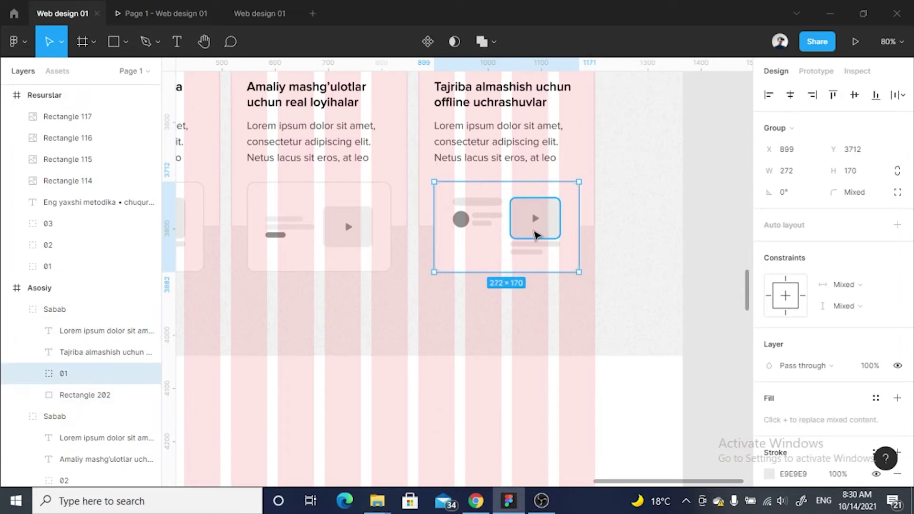
{"action": "key", "text": "ctrl+v"}
{"action": "left_click_drag", "start_coordinate": [90, 397], "coordinate": [100, 367]}
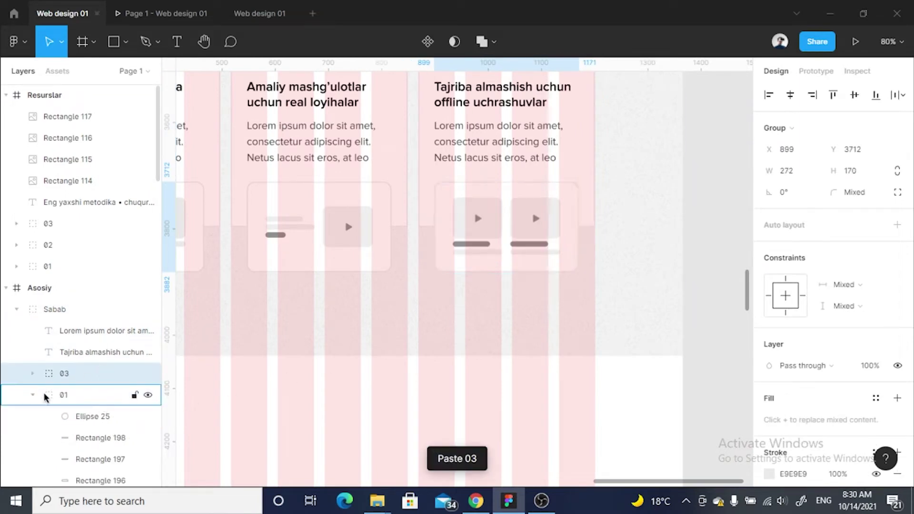
{"action": "left_click", "coordinate": [68, 393]}
{"action": "key", "text": "Delete"}
Select the section's large background image
{"action": "scroll", "coordinate": [473, 307], "scroll_direction": "left", "scroll_amount": 2}
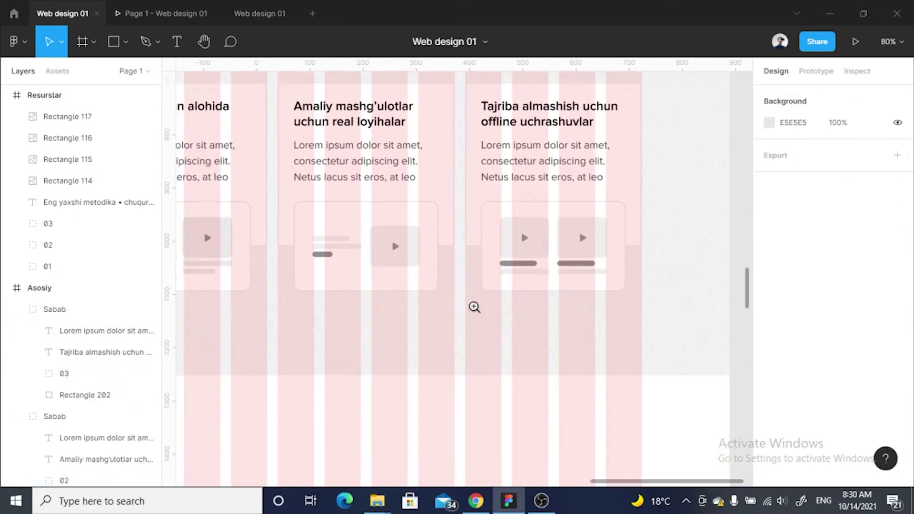
{"action": "scroll", "coordinate": [474, 307], "scroll_direction": "down", "scroll_amount": 5}
{"action": "left_click", "coordinate": [514, 333]}
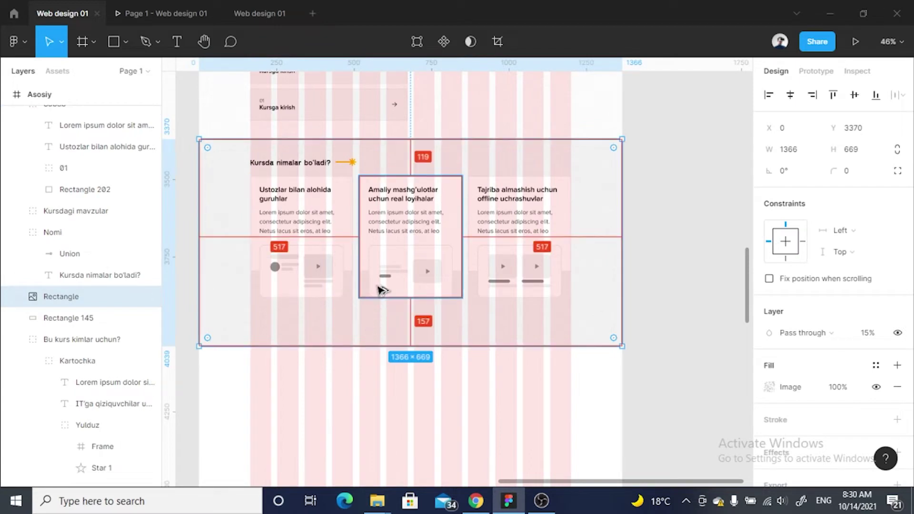
Trim the section background rectangle to 572 high
{"action": "left_click", "coordinate": [88, 318], "text": "shift"}
{"action": "left_click_drag", "start_coordinate": [392, 346], "coordinate": [393, 323]}
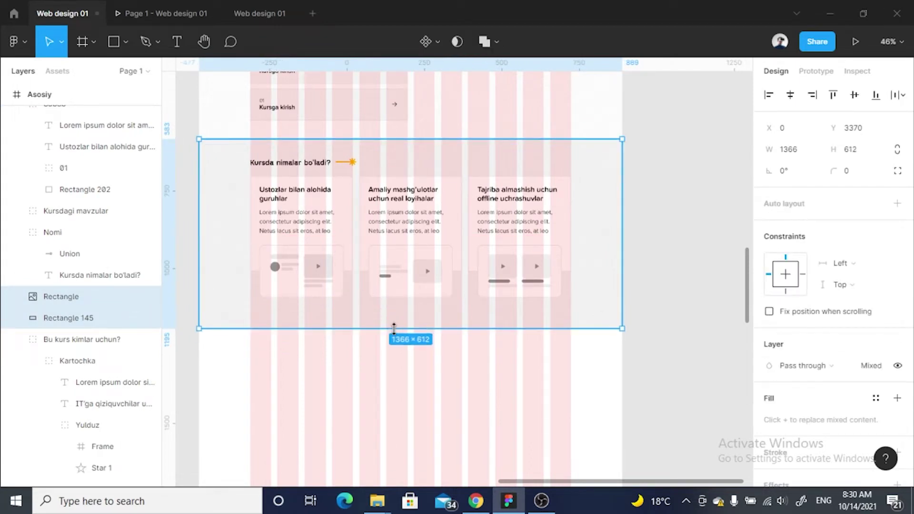
{"action": "left_click", "coordinate": [864, 154]}
{"action": "type", "text": "1"}
{"action": "key", "text": "Return"}
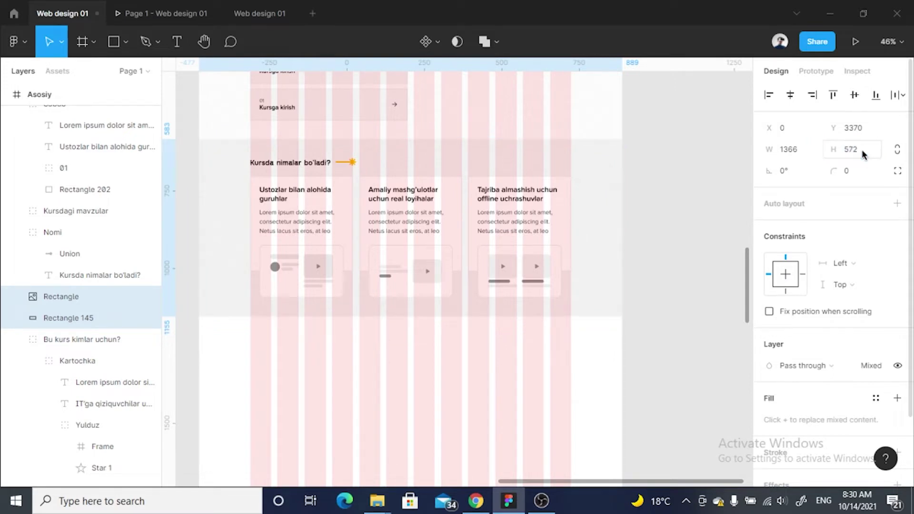
{"action": "left_click", "coordinate": [423, 402]}
Group all the section's layers and name the group 'Kursda nimalar bo'ladi?'
{"action": "mouse_move", "coordinate": [649, 372]}
{"action": "left_mouse_down"}
{"action": "mouse_move", "coordinate": [386, 265]}
{"action": "mouse_move", "coordinate": [224, 157]}
{"action": "left_mouse_up"}
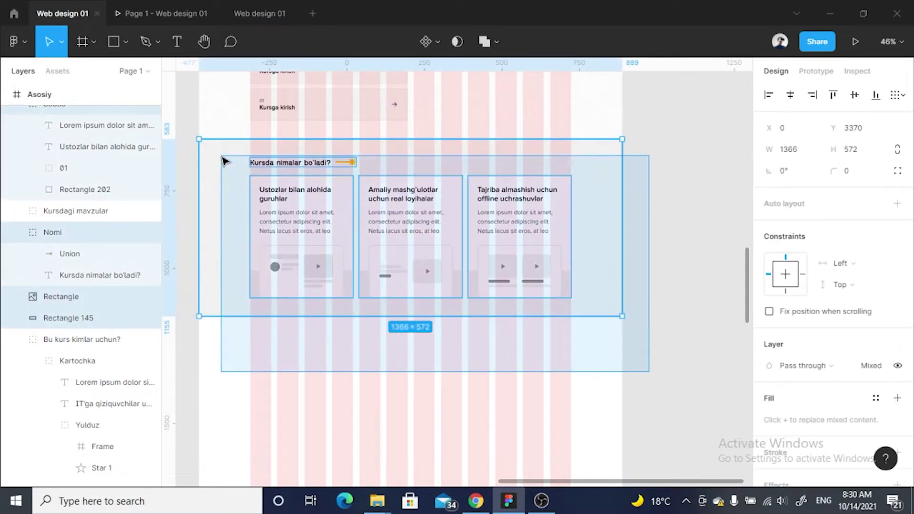
{"action": "key", "text": "ctrl+g"}
{"action": "key", "text": "Return"}
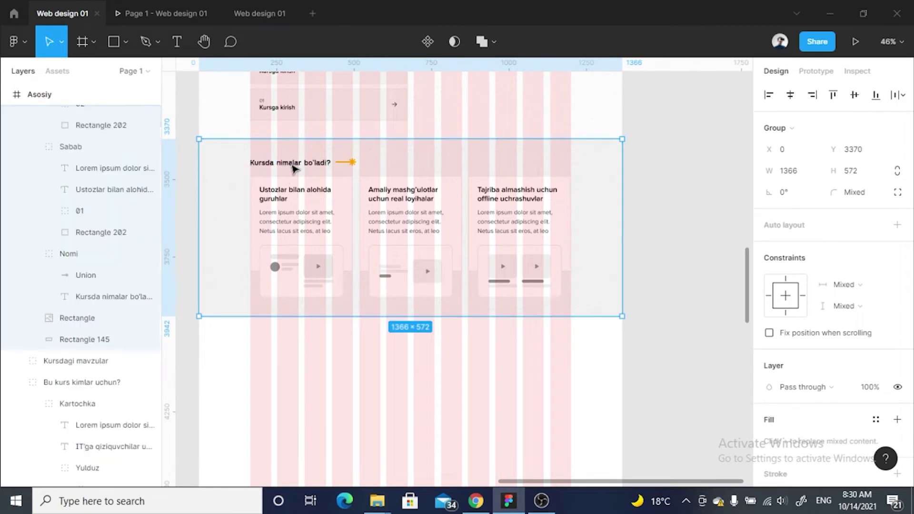
{"action": "double_click", "coordinate": [289, 178]}
{"action": "left_click", "coordinate": [401, 364]}
{"action": "left_click", "coordinate": [334, 305]}
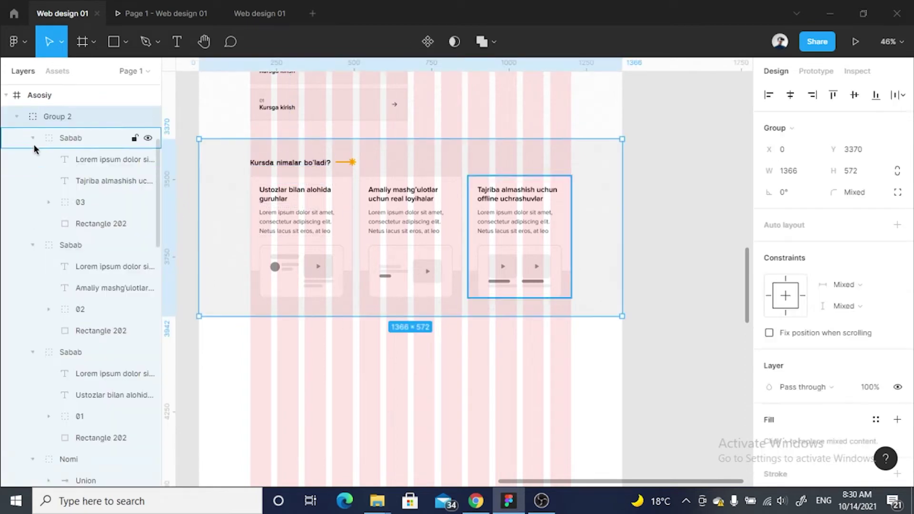
{"action": "double_click", "coordinate": [53, 117]}
{"action": "type", "text": "Kursda nimalar bo'ladi?"}
{"action": "left_click", "coordinate": [407, 320]}
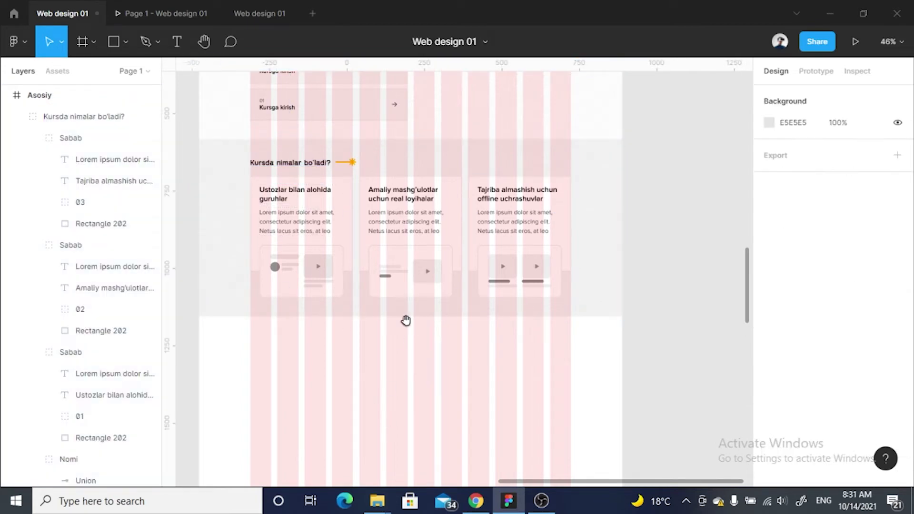
{"action": "scroll", "coordinate": [406, 321], "scroll_direction": "down", "scroll_amount": 3}
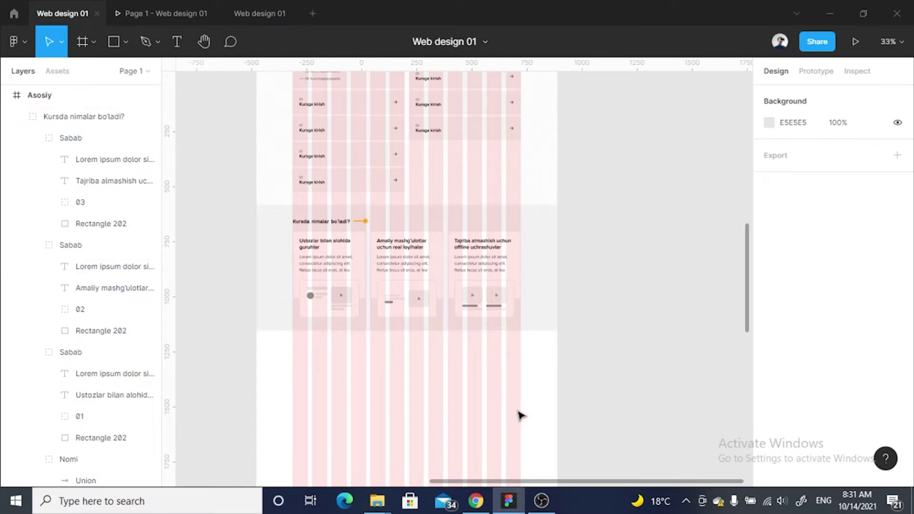
Duplicate the Kursdagi mavzular section below the Kursda nimalar bo'ladi? section
{"action": "scroll", "coordinate": [435, 143], "scroll_direction": "up", "scroll_amount": 3}
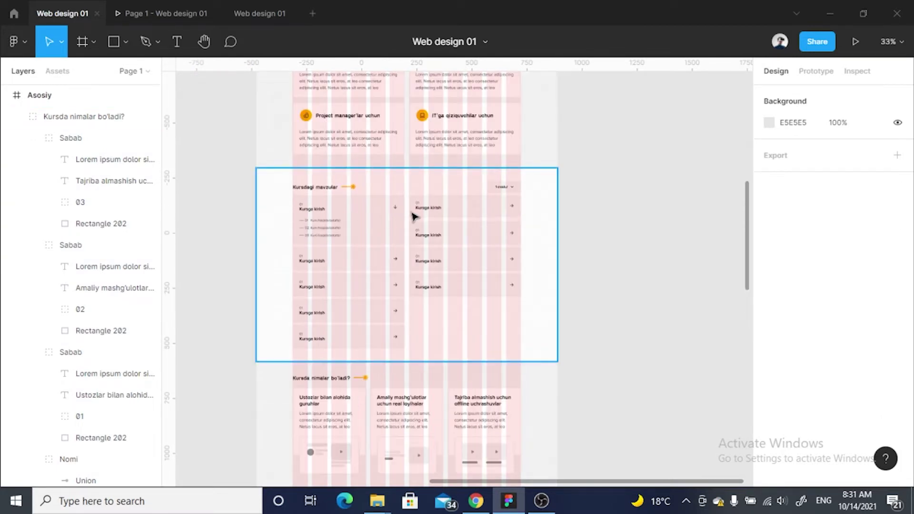
{"action": "left_click", "coordinate": [435, 203]}
{"action": "scroll", "coordinate": [441, 206], "scroll_direction": "down", "scroll_amount": 2}
{"action": "scroll", "coordinate": [465, 186], "scroll_direction": "down", "scroll_amount": 2}
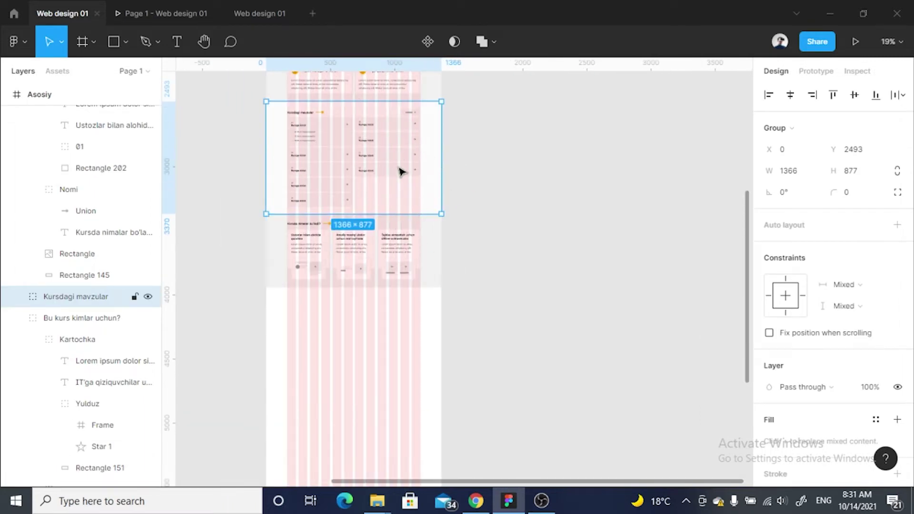
{"action": "left_click_drag", "start_coordinate": [395, 151], "coordinate": [398, 346]}
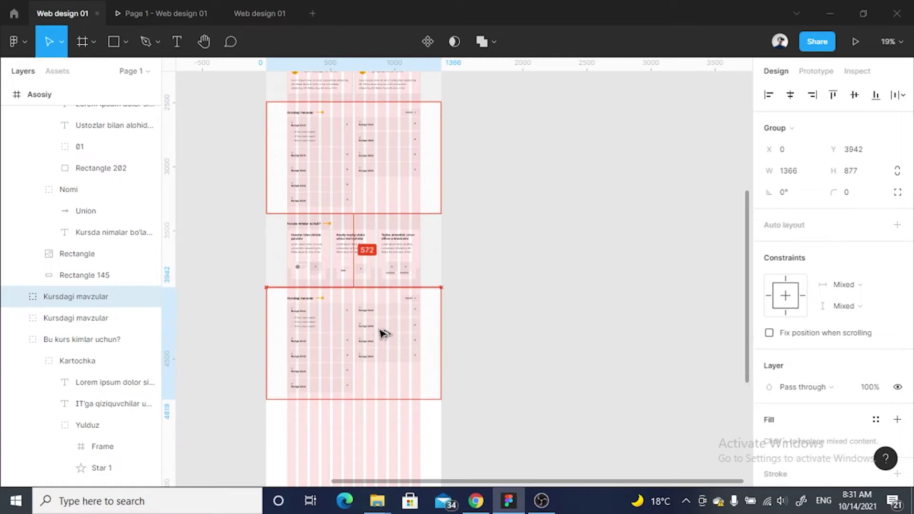
{"action": "left_click", "coordinate": [547, 326]}
Ungroup the duplicated Kursdagi mavzular section
{"action": "left_click", "coordinate": [390, 328]}
{"action": "left_click", "coordinate": [406, 271]}
{"action": "right_click", "coordinate": [406, 272]}
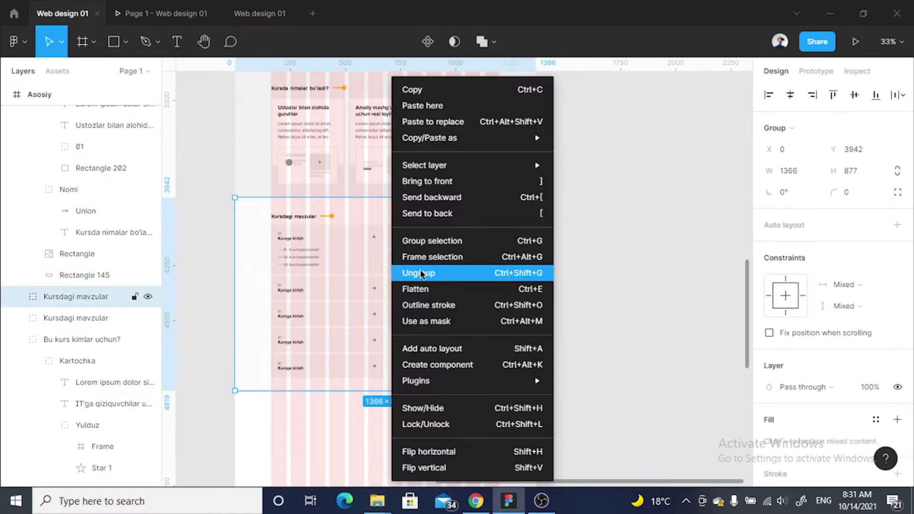
{"action": "left_click", "coordinate": [415, 271]}
{"action": "left_click", "coordinate": [581, 234]}
Delete the Mavzular topic list and the 1 modul dropdown from the copy
{"action": "left_click_drag", "start_coordinate": [580, 231], "coordinate": [345, 353]}
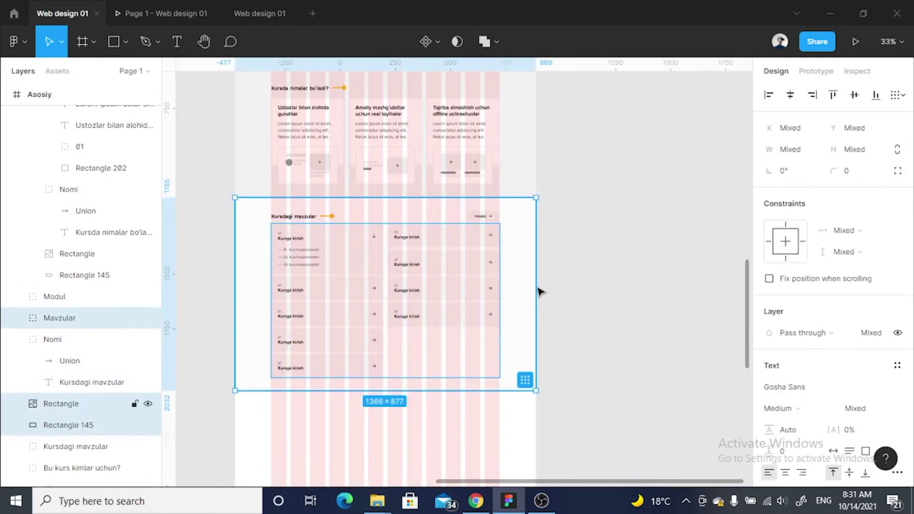
{"action": "left_click", "coordinate": [61, 403], "text": "shift"}
{"action": "left_click", "coordinate": [87, 424], "text": "shift"}
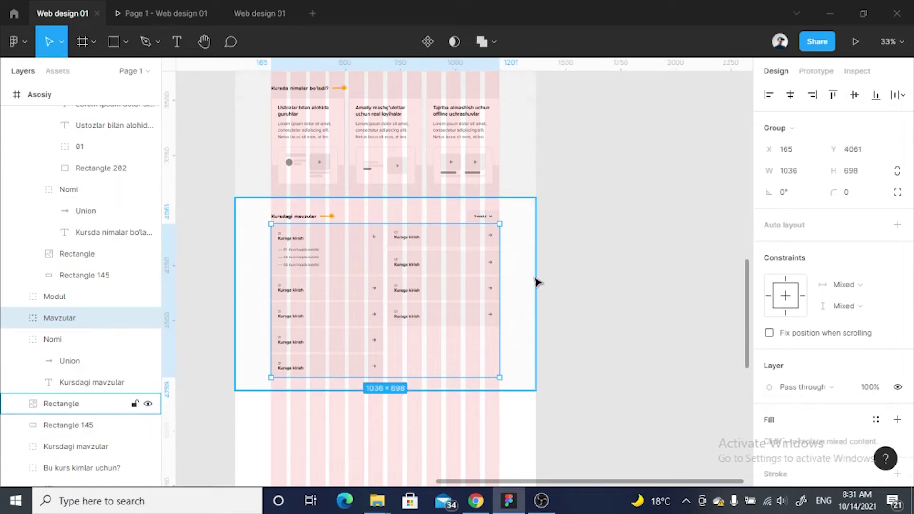
{"action": "key", "text": "Delete"}
{"action": "left_click", "coordinate": [483, 216]}
{"action": "key", "text": "Delete"}
Nudge the heading group up 10 and retitle it 'Kurs qanday formatda bo'ladi?'
{"action": "scroll", "coordinate": [295, 224], "scroll_direction": "up", "scroll_amount": 5}
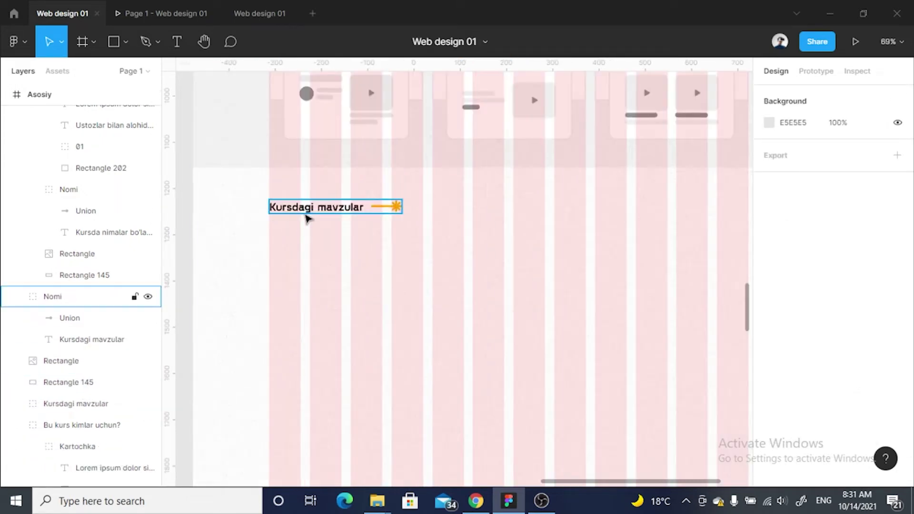
{"action": "left_click", "coordinate": [309, 208]}
{"action": "key", "text": "shift+Up"}
{"action": "scroll", "coordinate": [369, 224], "scroll_direction": "left", "scroll_amount": 2}
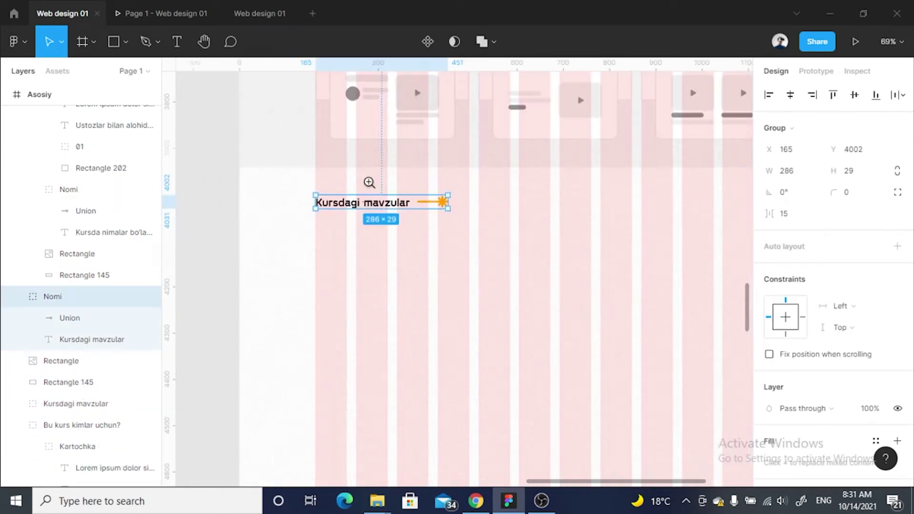
{"action": "scroll", "coordinate": [369, 181], "scroll_direction": "up", "scroll_amount": 3}
{"action": "double_click", "coordinate": [406, 217]}
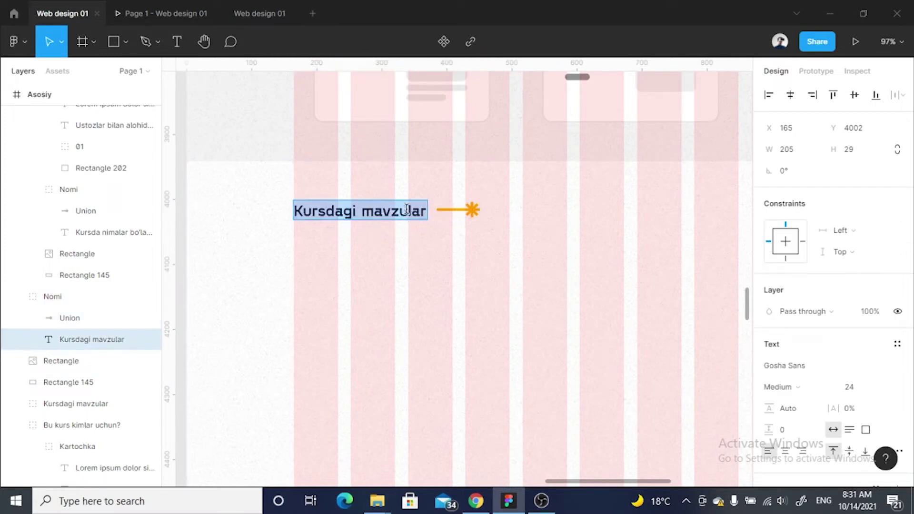
{"action": "type", "text": "K"}
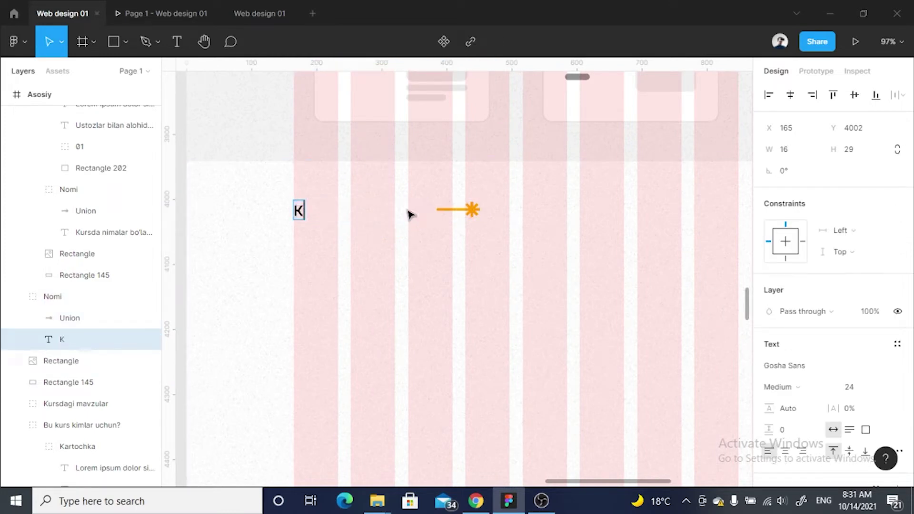
{"action": "type", "text": "urs qanday formatda bo'ladi?"}
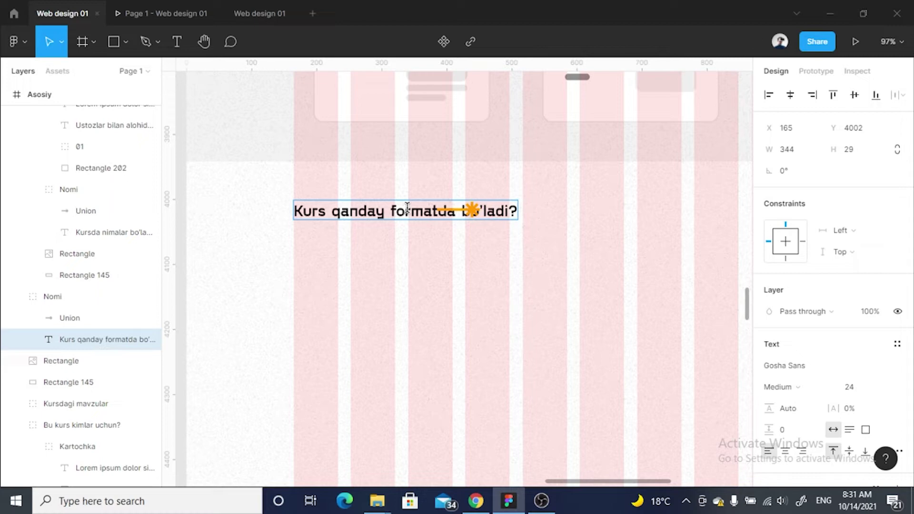
{"action": "key", "text": "Escape"}
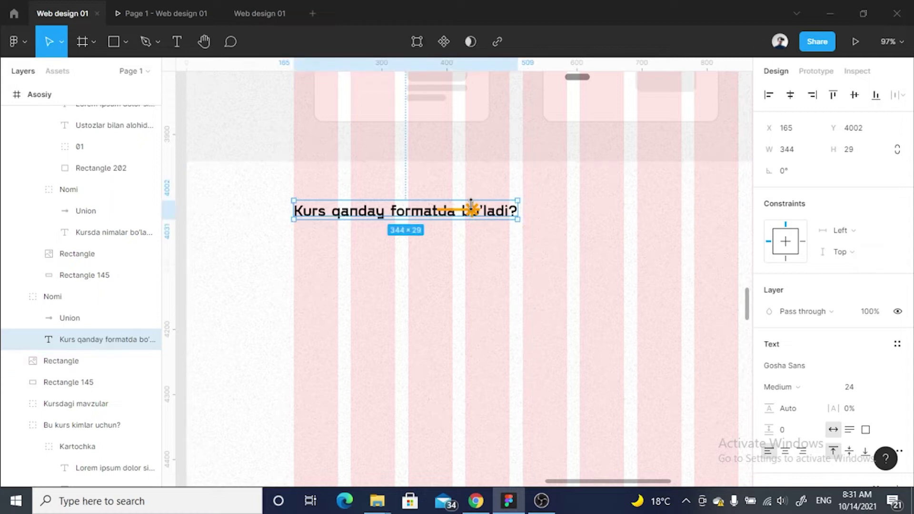
Shift the orange arrow accent to sit 16 px past the heading's end
{"action": "left_click", "coordinate": [472, 209]}
{"action": "key", "text": "shift+Right"}
{"action": "key", "text": "shift+Right"}
{"action": "key", "text": "shift+Right"}
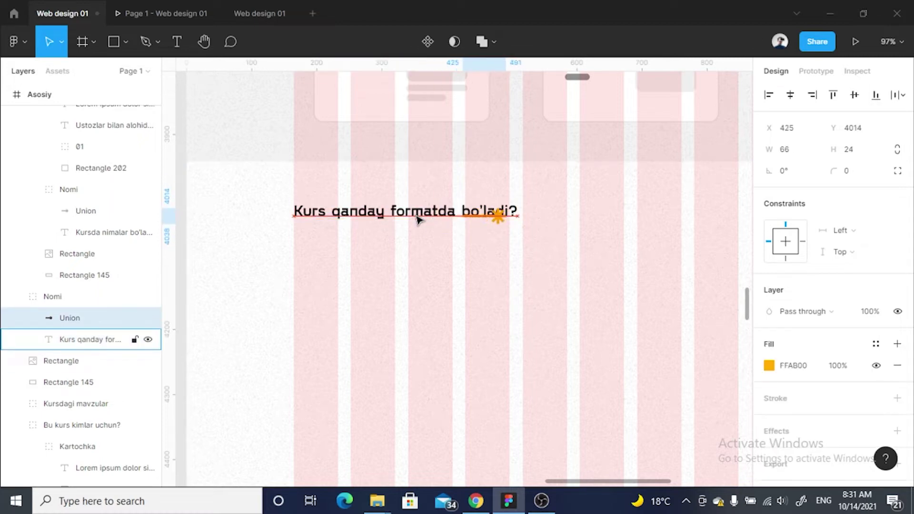
{"action": "key", "text": "shift+Right"}
{"action": "key", "text": "shift+Right"}
{"action": "key", "text": "shift+Right"}
{"action": "key", "text": "shift+Right"}
{"action": "key", "text": "shift+Right"}
{"action": "key", "text": "shift+Right"}
{"action": "key", "text": "shift+Right"}
{"action": "key", "text": "shift+Right"}
{"action": "key", "text": "shift+Right"}
{"action": "key", "text": "Left"}
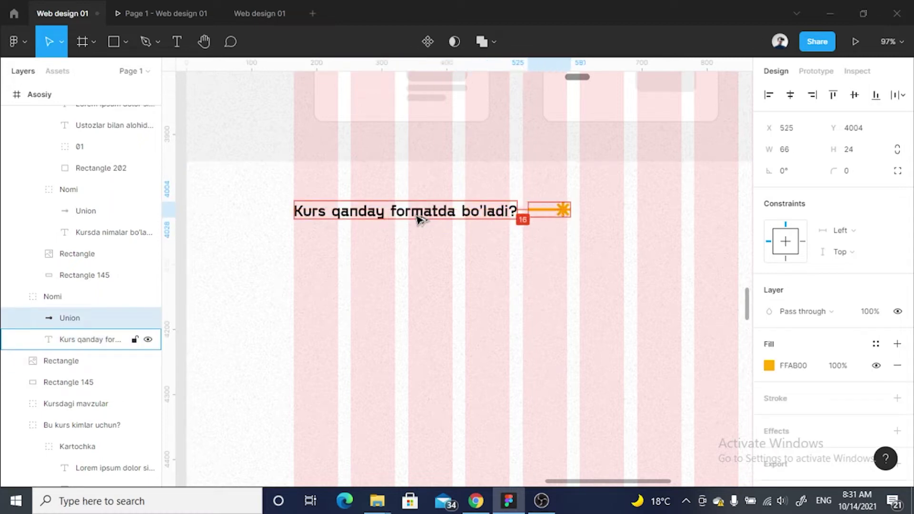
{"action": "scroll", "coordinate": [319, 273], "scroll_direction": "down", "scroll_amount": 5}
Clear the selection and zoom out to locate the audience section's cards
{"action": "key", "text": "Escape"}
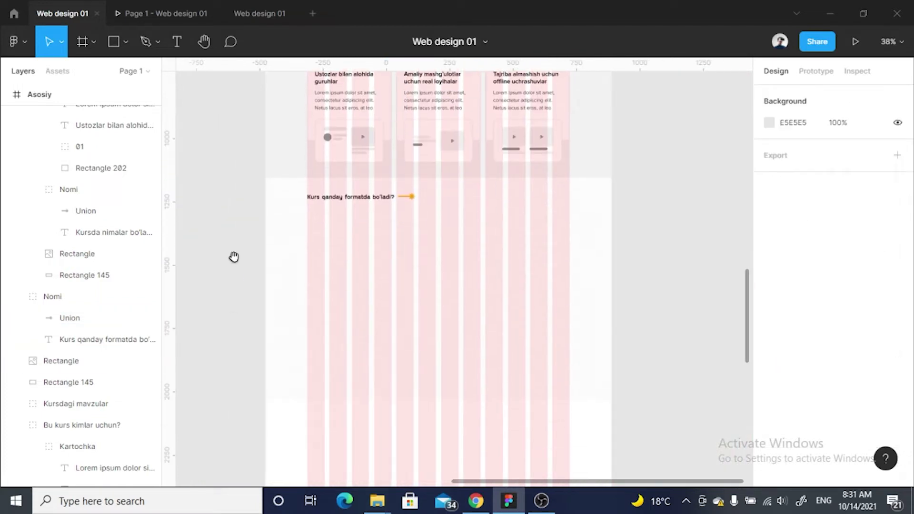
{"action": "scroll", "coordinate": [396, 239], "scroll_direction": "up", "scroll_amount": 1}
{"action": "scroll", "coordinate": [289, 223], "scroll_direction": "up", "scroll_amount": 1}
{"action": "scroll", "coordinate": [289, 223], "scroll_direction": "up", "scroll_amount": 1}
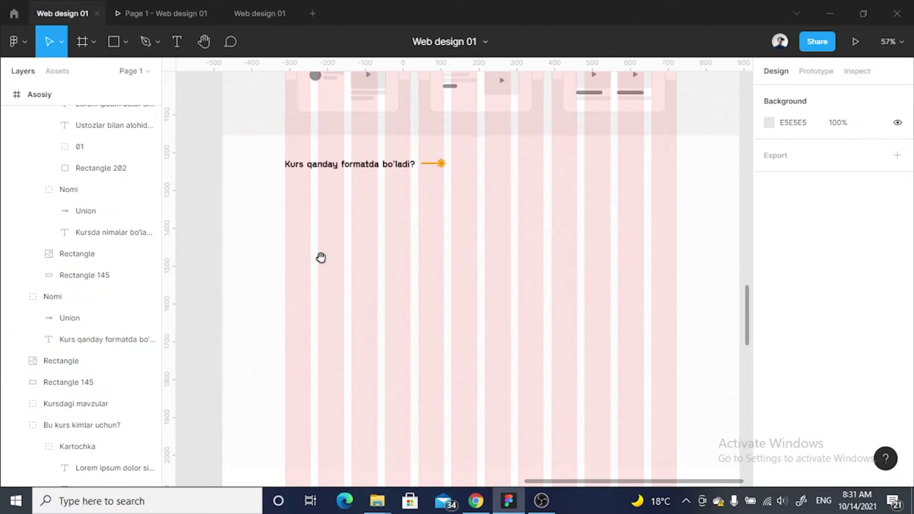
{"action": "scroll", "coordinate": [334, 266], "scroll_direction": "down", "scroll_amount": 1}
{"action": "scroll", "coordinate": [319, 217], "scroll_direction": "down", "scroll_amount": 2}
{"action": "scroll", "coordinate": [400, 231], "scroll_direction": "down", "scroll_amount": 3}
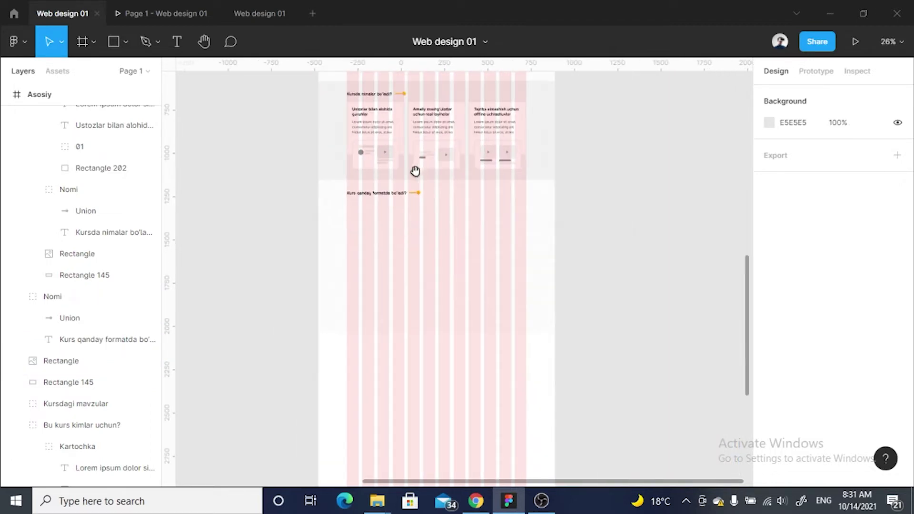
{"action": "scroll", "coordinate": [409, 209], "scroll_direction": "up", "scroll_amount": 3}
{"action": "scroll", "coordinate": [460, 304], "scroll_direction": "up", "scroll_amount": 3}
{"action": "scroll", "coordinate": [464, 284], "scroll_direction": "up", "scroll_amount": 3}
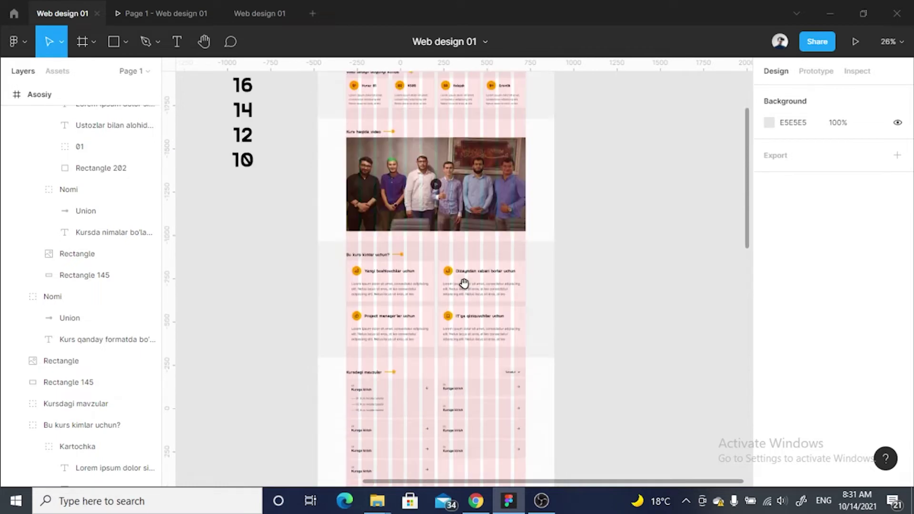
{"action": "scroll", "coordinate": [464, 284], "scroll_direction": "up", "scroll_amount": 1}
{"action": "scroll", "coordinate": [464, 284], "scroll_direction": "up", "scroll_amount": 1}
{"action": "scroll", "coordinate": [464, 284], "scroll_direction": "up", "scroll_amount": 1}
{"action": "scroll", "coordinate": [463, 283], "scroll_direction": "up", "scroll_amount": 2}
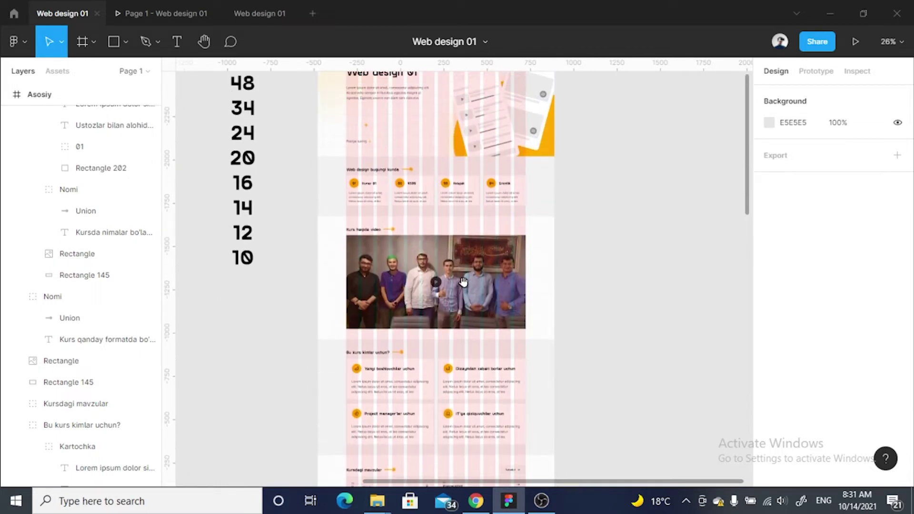
{"action": "scroll", "coordinate": [380, 183], "scroll_direction": "down", "scroll_amount": 10}
{"action": "scroll", "coordinate": [383, 190], "scroll_direction": "up", "scroll_amount": 1}
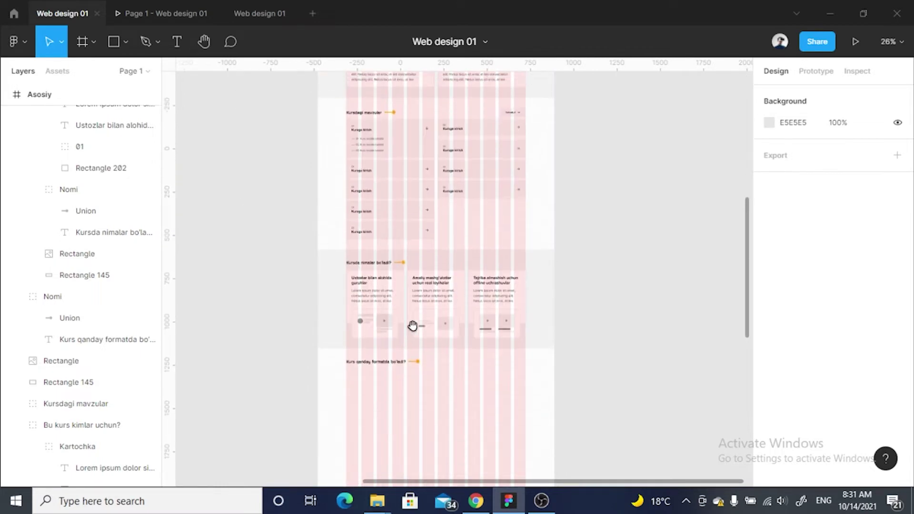
{"action": "scroll", "coordinate": [472, 348], "scroll_direction": "up", "scroll_amount": 1}
{"action": "scroll", "coordinate": [472, 347], "scroll_direction": "up", "scroll_amount": 4}
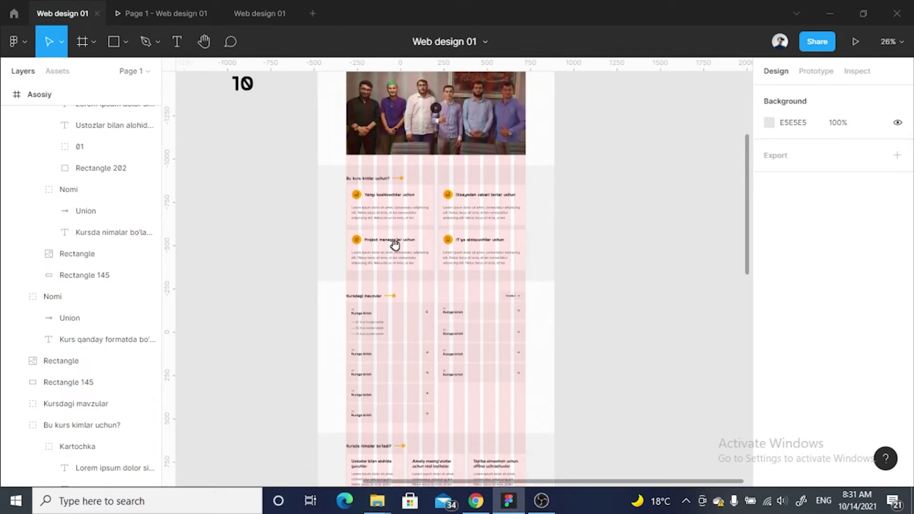
{"action": "scroll", "coordinate": [395, 245], "scroll_direction": "up", "scroll_amount": 2}
{"action": "scroll", "coordinate": [394, 245], "scroll_direction": "up", "scroll_amount": 1}
{"action": "scroll", "coordinate": [395, 246], "scroll_direction": "down", "scroll_amount": 6}
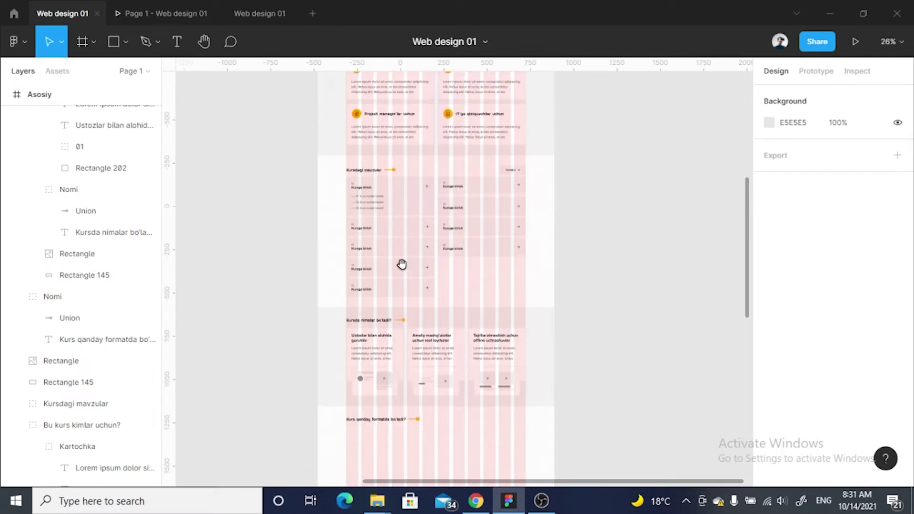
{"action": "scroll", "coordinate": [402, 263], "scroll_direction": "down", "scroll_amount": 6}
{"action": "scroll", "coordinate": [402, 266], "scroll_direction": "up", "scroll_amount": 5}
{"action": "scroll", "coordinate": [274, 229], "scroll_direction": "up", "scroll_amount": 3}
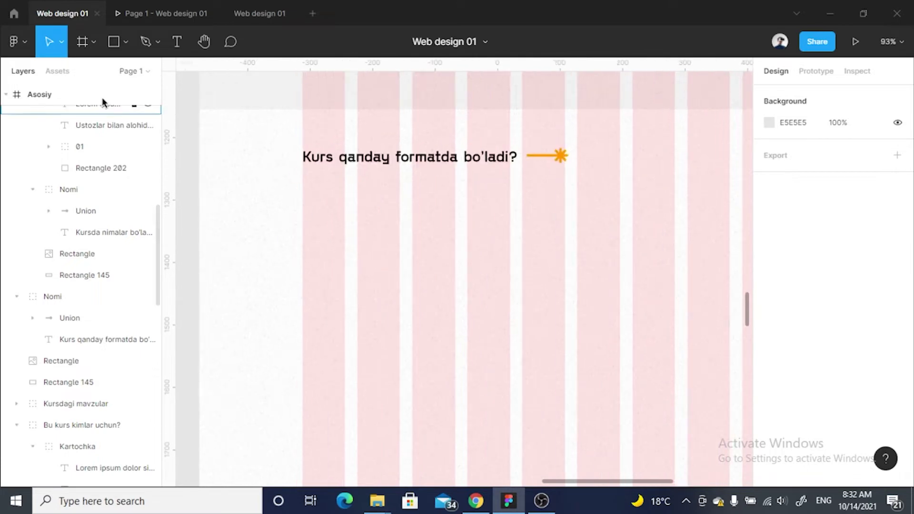
Select the Project manager'lar uchun card's background rectangle
{"action": "left_click", "coordinate": [103, 44]}
{"action": "key", "text": "v"}
{"action": "scroll", "coordinate": [352, 350], "scroll_direction": "down", "scroll_amount": 5}
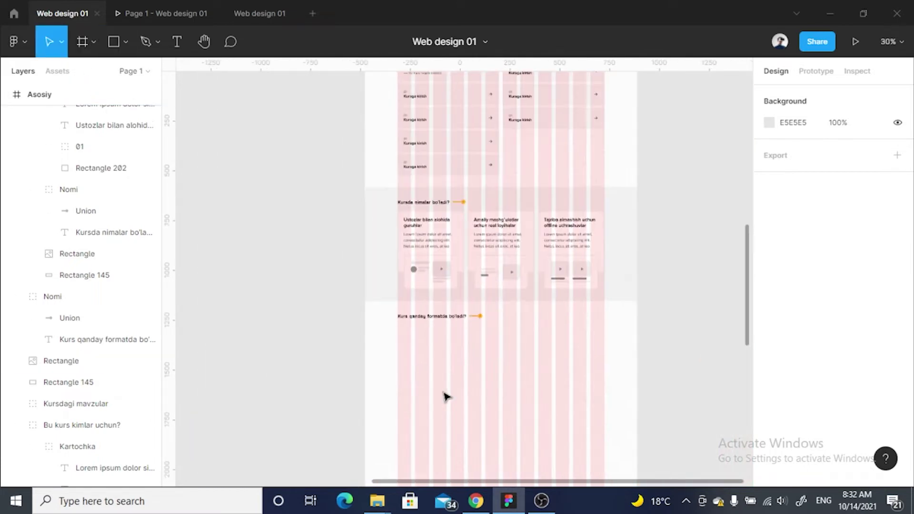
{"action": "scroll", "coordinate": [445, 397], "scroll_direction": "up", "scroll_amount": 3}
{"action": "scroll", "coordinate": [446, 396], "scroll_direction": "up", "scroll_amount": 4}
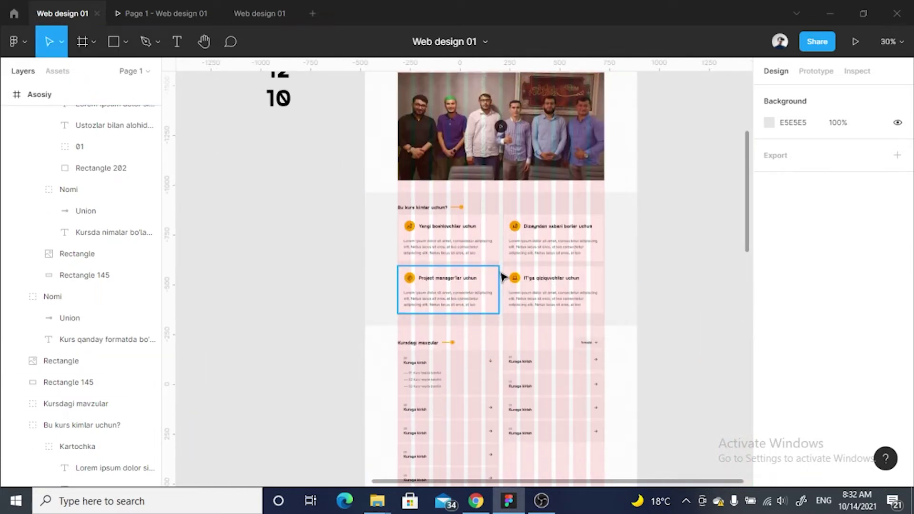
{"action": "left_click", "coordinate": [469, 288]}
Paste a copy of the card rectangle just under the heading, with an F4F4F4 grey fill
{"action": "scroll", "coordinate": [443, 274], "scroll_direction": "down", "scroll_amount": 5}
{"action": "scroll", "coordinate": [445, 342], "scroll_direction": "up", "scroll_amount": 5}
{"action": "key", "text": "ctrl+v"}
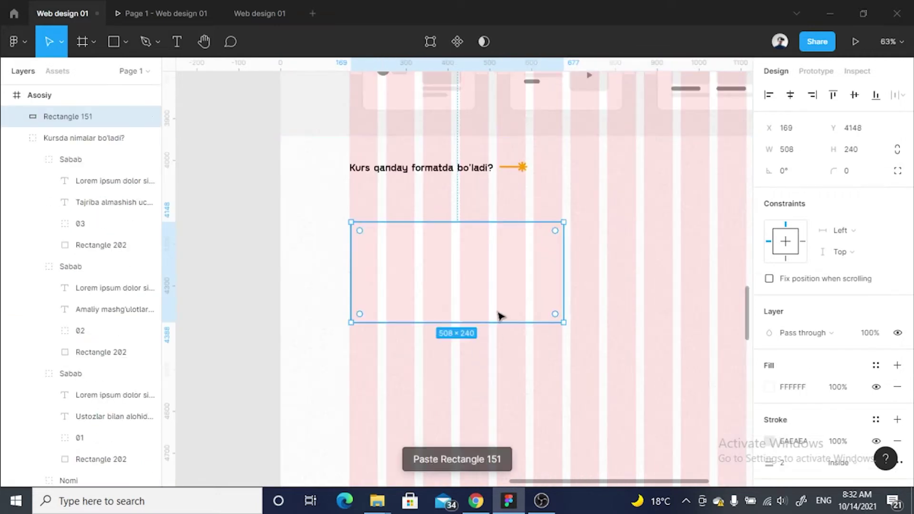
{"action": "left_click", "coordinate": [355, 233]}
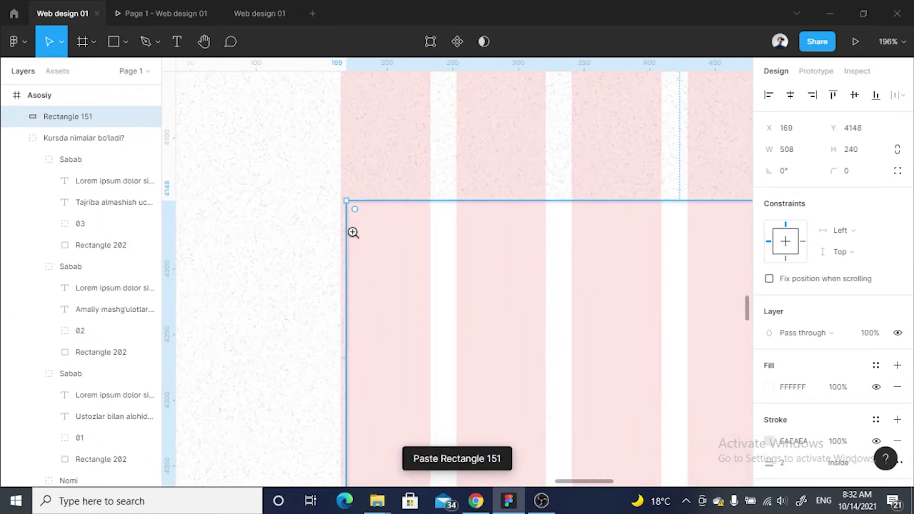
{"action": "left_click_drag", "start_coordinate": [397, 249], "coordinate": [391, 250]}
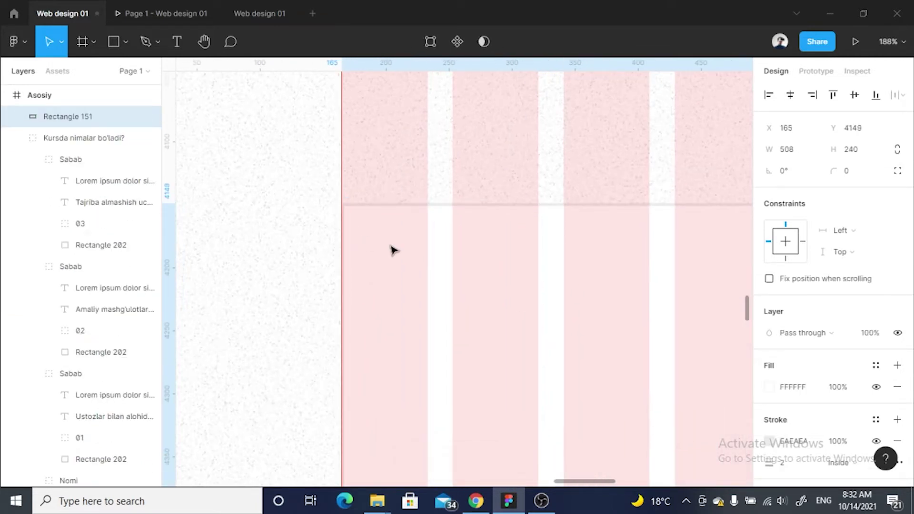
{"action": "scroll", "coordinate": [391, 249], "scroll_direction": "down", "scroll_amount": 5, "text": "ctrl"}
{"action": "left_click", "coordinate": [797, 385]}
{"action": "type", "text": "f4"}
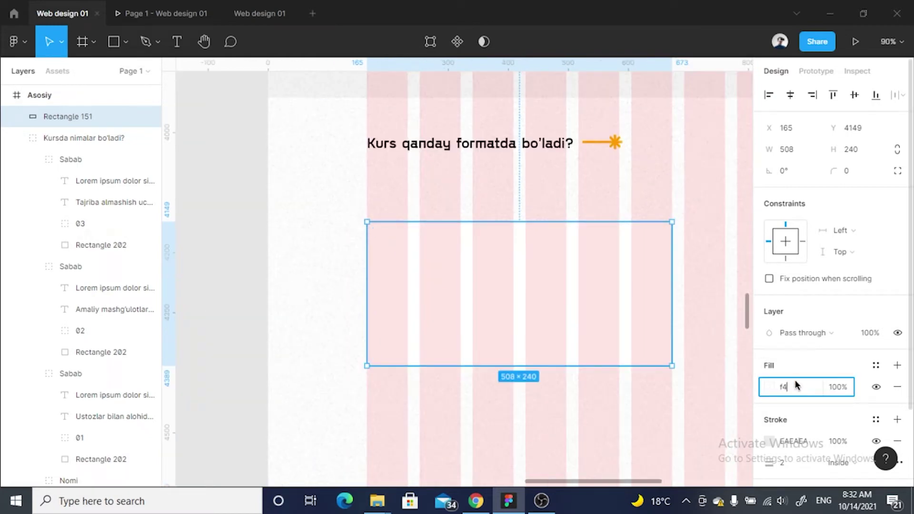
{"action": "key", "text": "Return"}
{"action": "left_click", "coordinate": [355, 272]}
{"action": "left_click", "coordinate": [524, 291]}
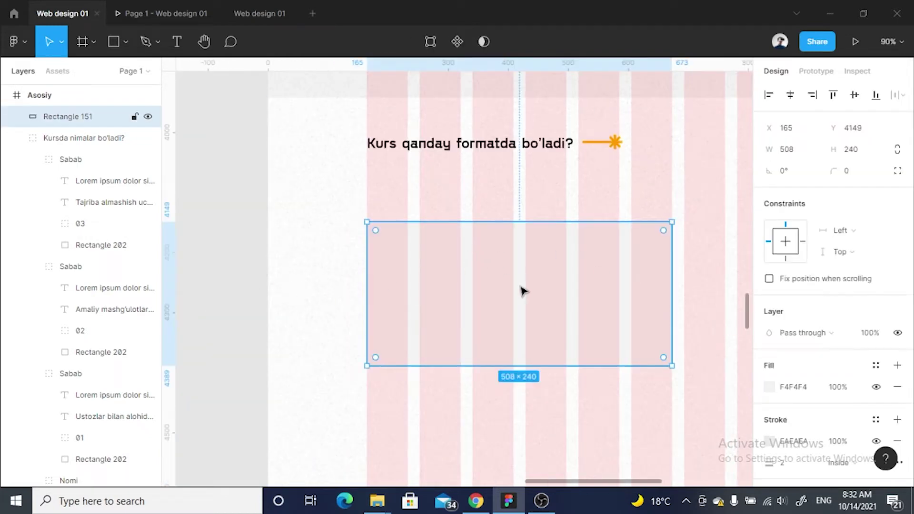
{"action": "left_click_drag", "start_coordinate": [524, 292], "coordinate": [523, 258]}
{"action": "key", "text": "shift+Up"}
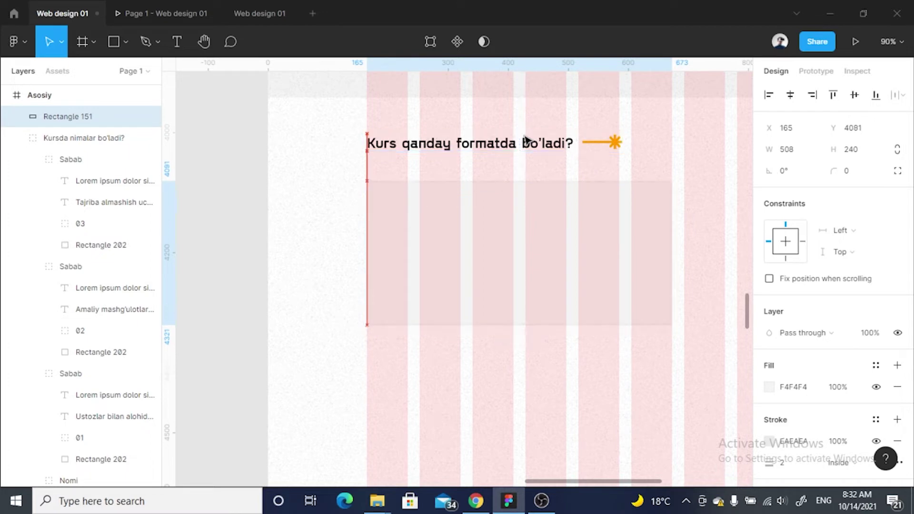
{"action": "key", "text": "shift+Up"}
{"action": "key", "text": "shift+Up"}
{"action": "scroll", "coordinate": [381, 236], "scroll_direction": "up", "scroll_amount": 3, "text": "ctrl"}
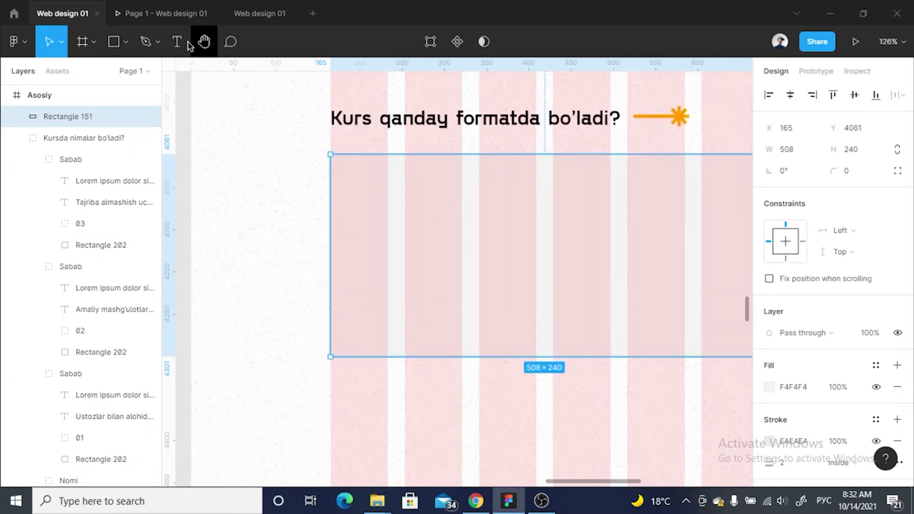
Add a '01' text layer inside the card at font size 48
{"action": "key", "text": "t"}
{"action": "scroll", "coordinate": [484, 162], "scroll_direction": "up", "scroll_amount": 3}
{"action": "left_click", "coordinate": [320, 235]}
{"action": "type", "text": "01"}
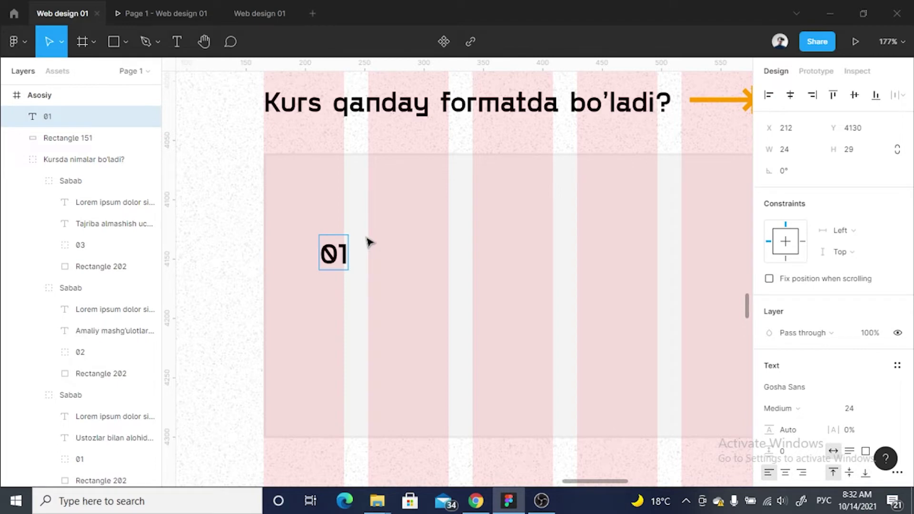
{"action": "key", "text": "Escape"}
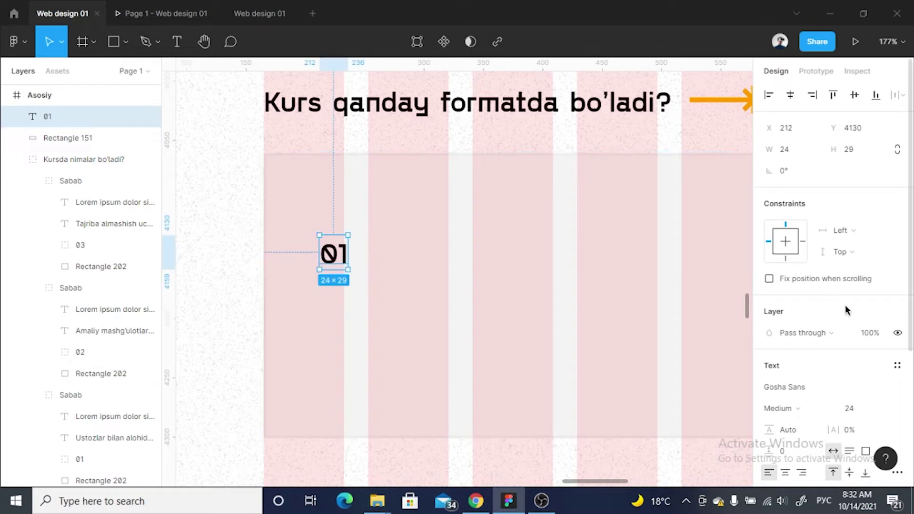
{"action": "left_click", "coordinate": [858, 409]}
{"action": "type", "text": "46"}
{"action": "key", "text": "Return"}
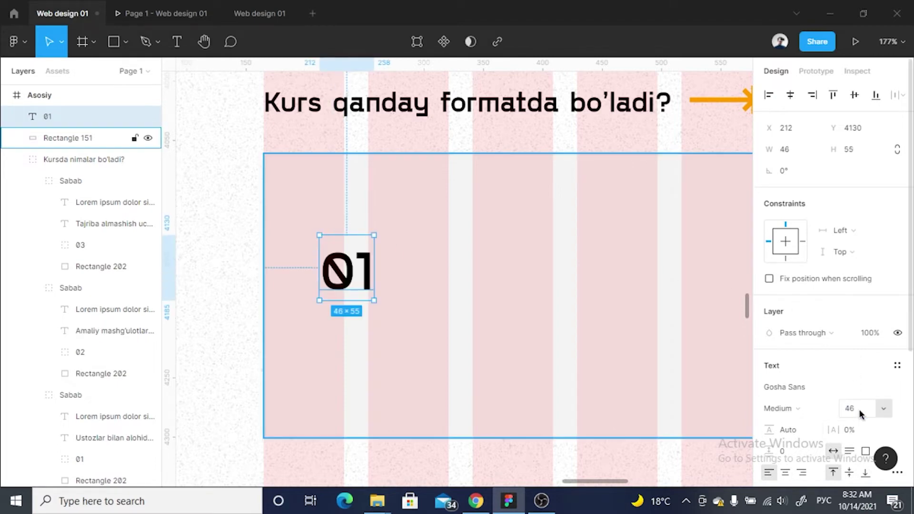
{"action": "scroll", "coordinate": [581, 248], "scroll_direction": "down", "scroll_amount": 5}
{"action": "scroll", "coordinate": [508, 267], "scroll_direction": "down", "scroll_amount": 5}
{"action": "scroll", "coordinate": [508, 270], "scroll_direction": "up", "scroll_amount": 4}
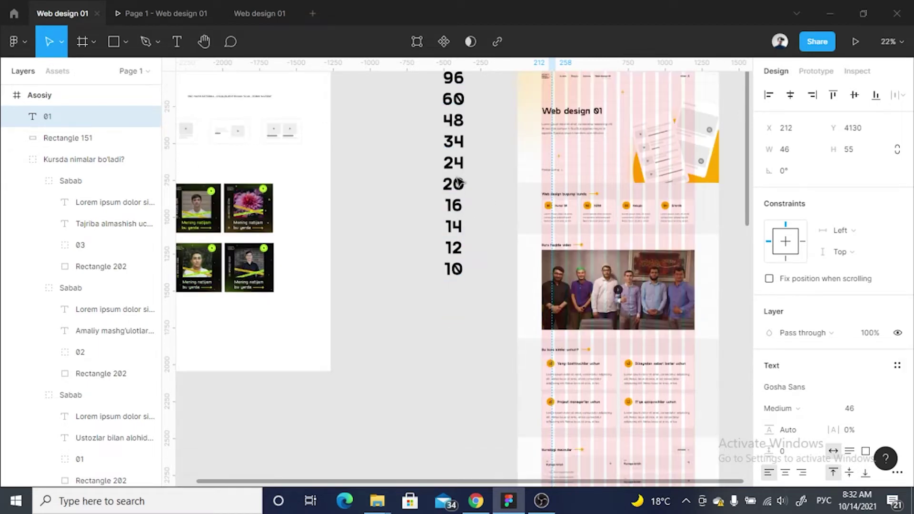
{"action": "scroll", "coordinate": [457, 186], "scroll_direction": "up", "scroll_amount": 5}
{"action": "scroll", "coordinate": [557, 149], "scroll_direction": "up", "scroll_amount": 5}
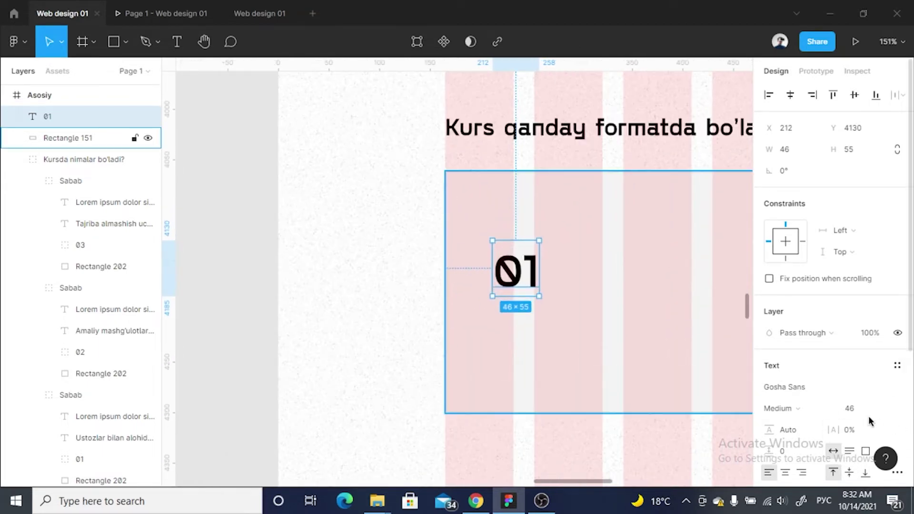
{"action": "type", "text": "48"}
{"action": "key", "text": "Return"}
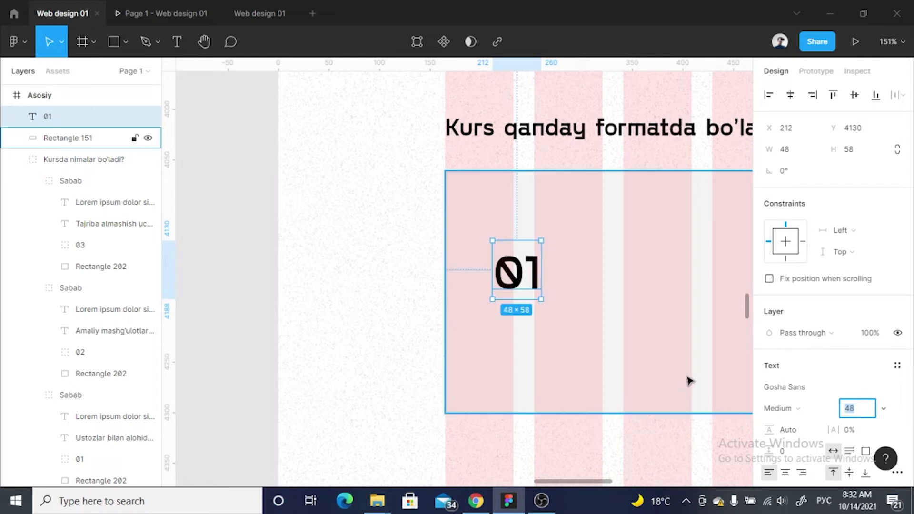
{"action": "scroll", "coordinate": [719, 332], "scroll_direction": "up", "scroll_amount": 2}
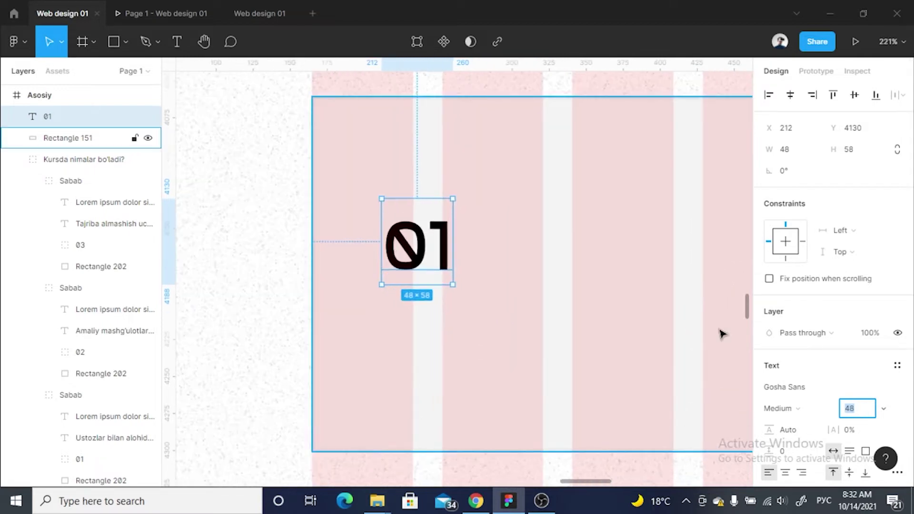
{"action": "scroll", "coordinate": [447, 260], "scroll_direction": "up", "scroll_amount": 1}
Place the 01 in the card's top-left corner and colour it orange FFAB00
{"action": "left_click_drag", "start_coordinate": [448, 260], "coordinate": [426, 198]}
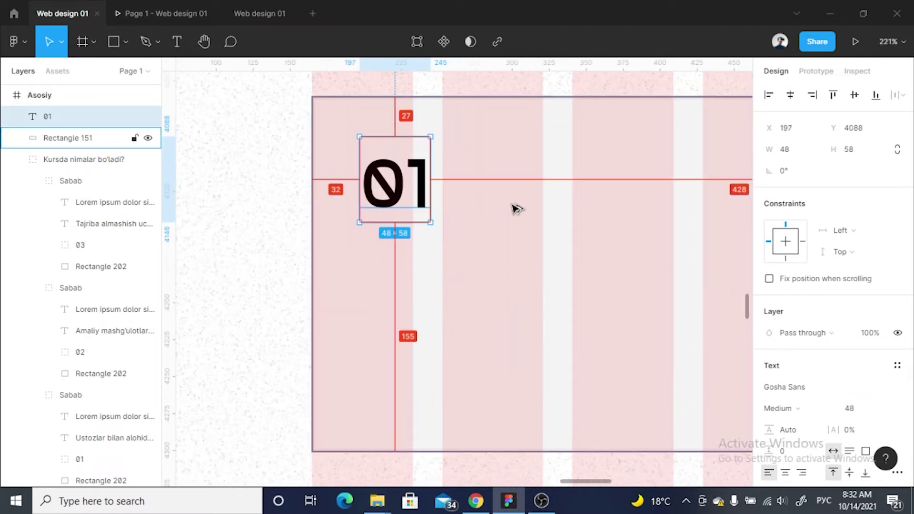
{"action": "key", "text": "Left"}
{"action": "key", "text": "Left"}
{"action": "key", "text": "Down"}
{"action": "key", "text": "Down"}
{"action": "key", "text": "Down"}
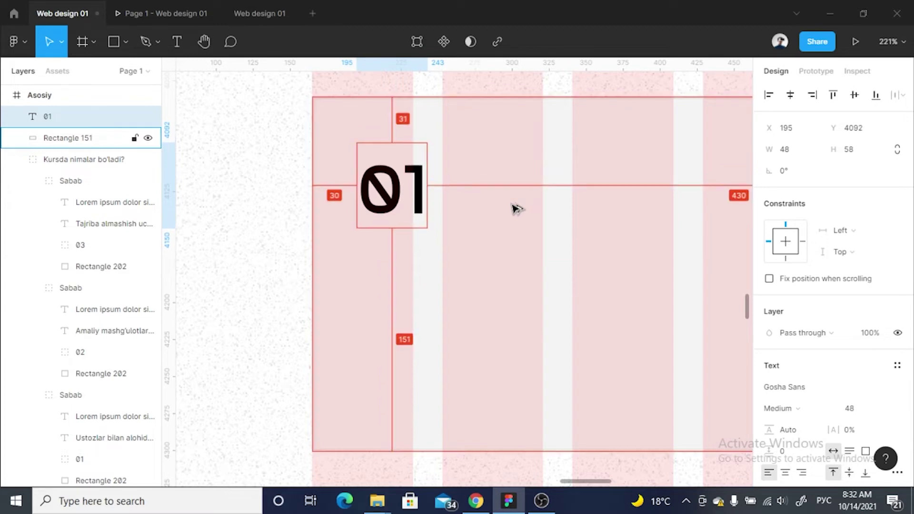
{"action": "scroll", "coordinate": [825, 249], "scroll_direction": "down", "scroll_amount": 4}
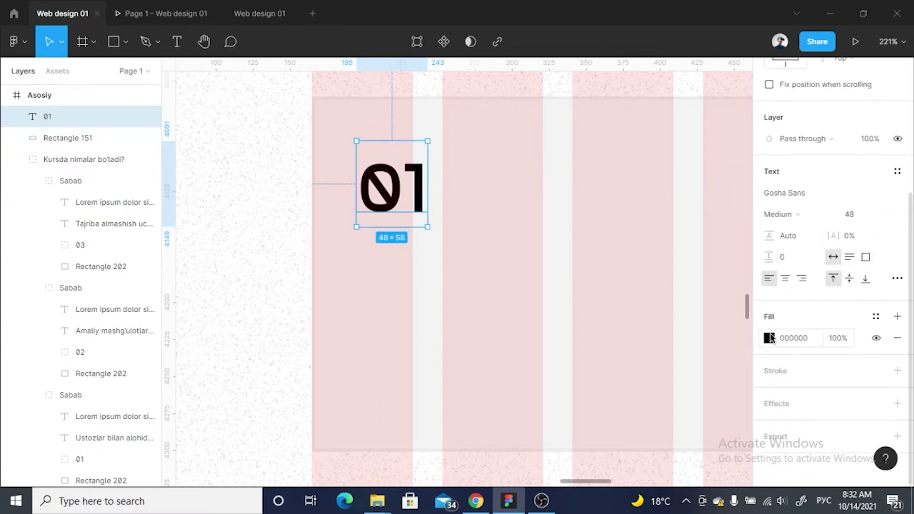
{"action": "left_click", "coordinate": [770, 338]}
{"action": "left_click", "coordinate": [721, 422]}
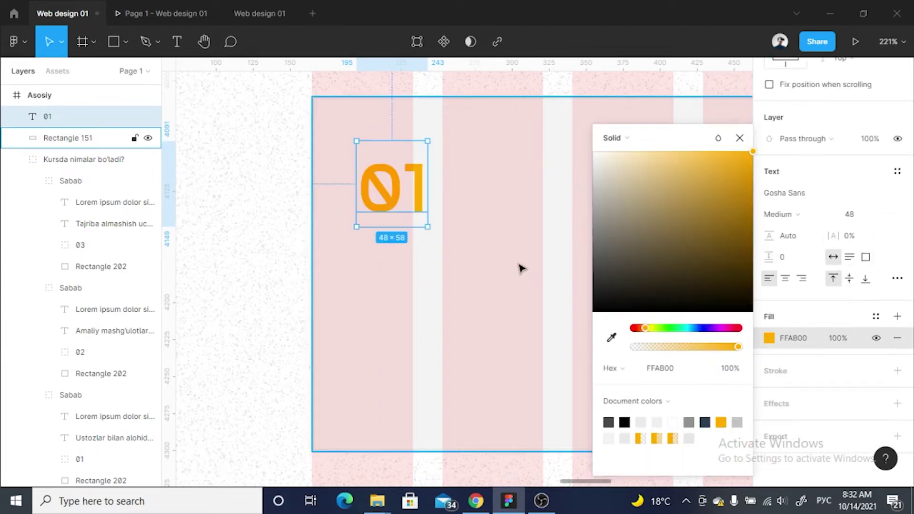
{"action": "key", "text": "Escape"}
{"action": "key", "text": "Escape"}
{"action": "scroll", "coordinate": [245, 310], "scroll_direction": "down", "scroll_amount": 5}
Copy the 'Ustozlar bilan alohida guruhlar' title below the 01 number, widened to one line
{"action": "scroll", "coordinate": [367, 283], "scroll_direction": "down", "scroll_amount": 2}
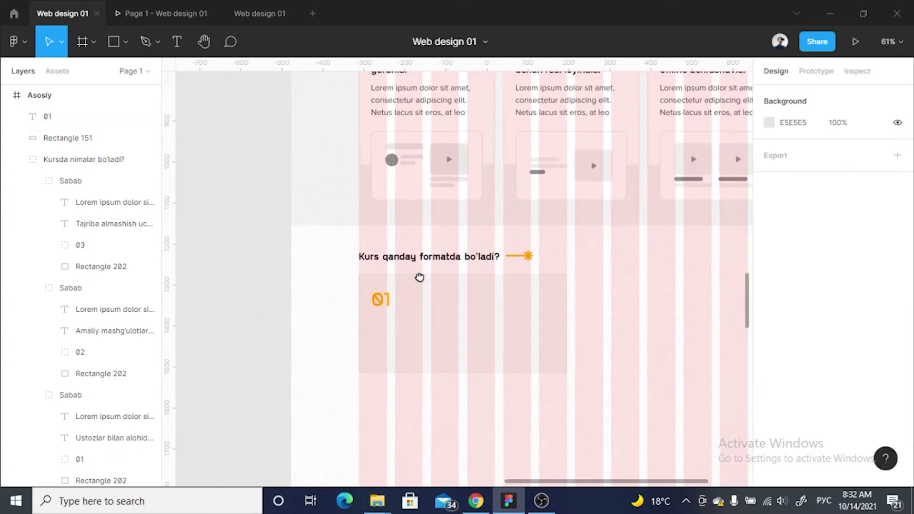
{"action": "scroll", "coordinate": [439, 278], "scroll_direction": "up", "scroll_amount": 3}
{"action": "left_click", "coordinate": [379, 200]}
{"action": "left_click", "coordinate": [386, 183]}
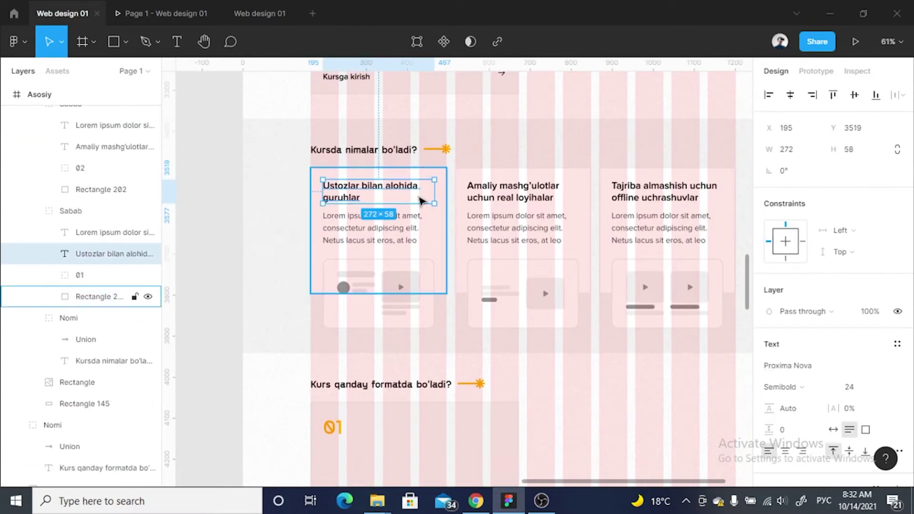
{"action": "scroll", "coordinate": [380, 212], "scroll_direction": "down", "scroll_amount": 4}
{"action": "scroll", "coordinate": [377, 209], "scroll_direction": "up", "scroll_amount": 4}
{"action": "scroll", "coordinate": [366, 287], "scroll_direction": "down", "scroll_amount": 1}
{"action": "key", "text": "ctrl+c"}
{"action": "scroll", "coordinate": [365, 287], "scroll_direction": "up", "scroll_amount": 3}
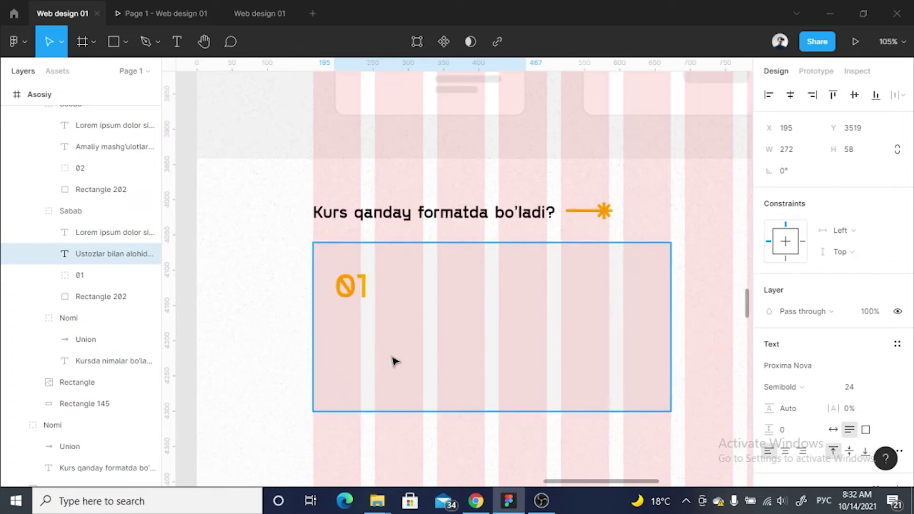
{"action": "key", "text": "ctrl+v"}
{"action": "left_click_drag", "start_coordinate": [417, 282], "coordinate": [408, 325]}
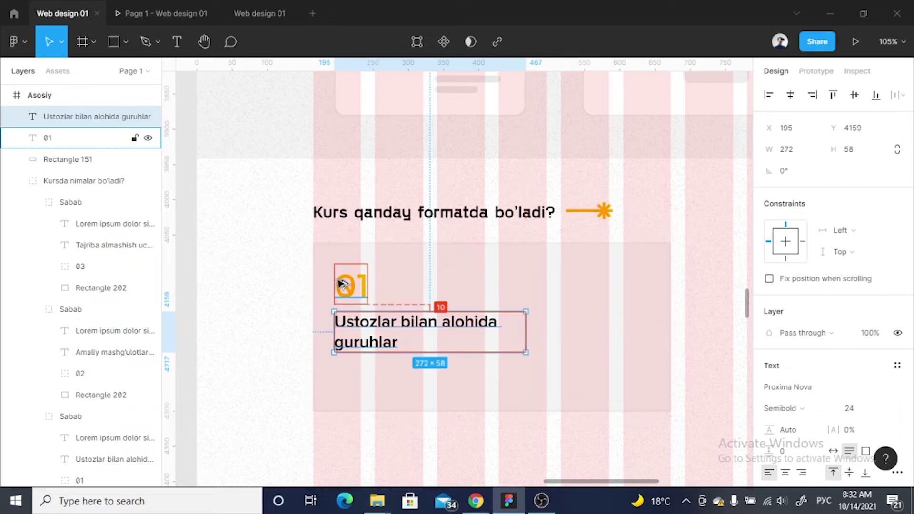
{"action": "key", "text": "Down"}
{"action": "key", "text": "Down"}
{"action": "key", "text": "Down"}
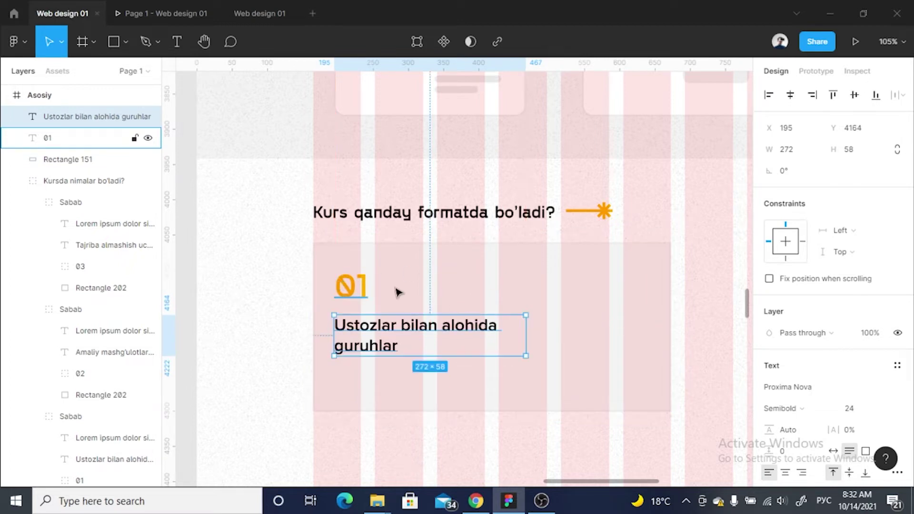
{"action": "left_click_drag", "start_coordinate": [527, 333], "coordinate": [651, 329]}
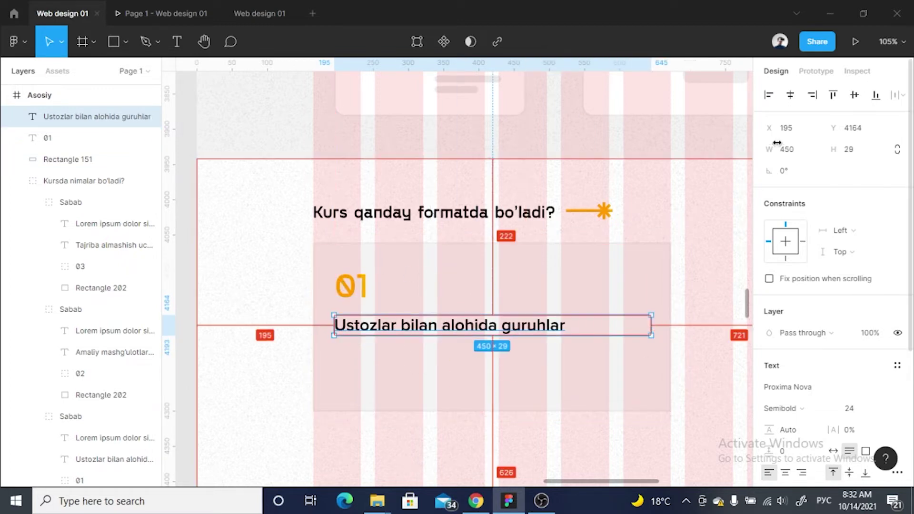
{"action": "left_click", "coordinate": [804, 150]}
{"action": "key", "text": "Down"}
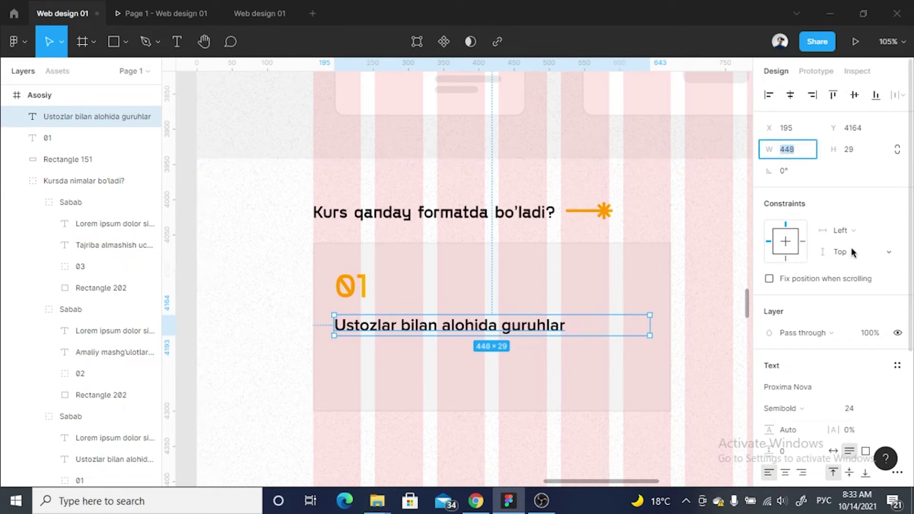
{"action": "scroll", "coordinate": [852, 253], "scroll_direction": "down", "scroll_amount": 5}
Rewrite the heading text as 'Mavzuni o'zlashtirasiz'
{"action": "double_click", "coordinate": [549, 323]}
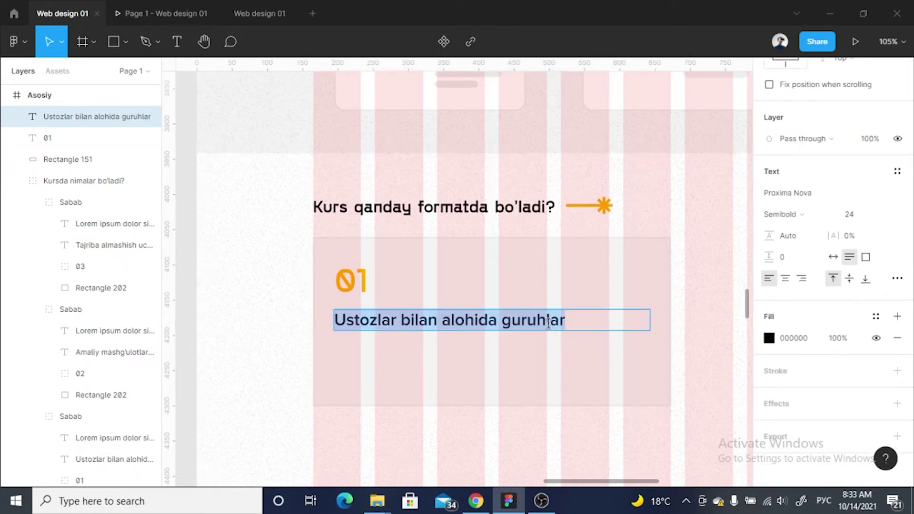
{"action": "type", "text": "ьф"}
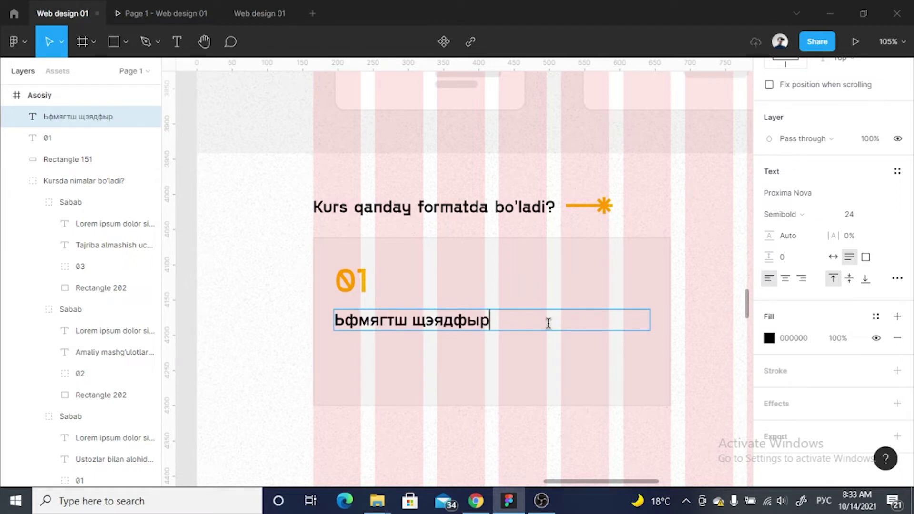
{"action": "key", "text": "ctrl+a"}
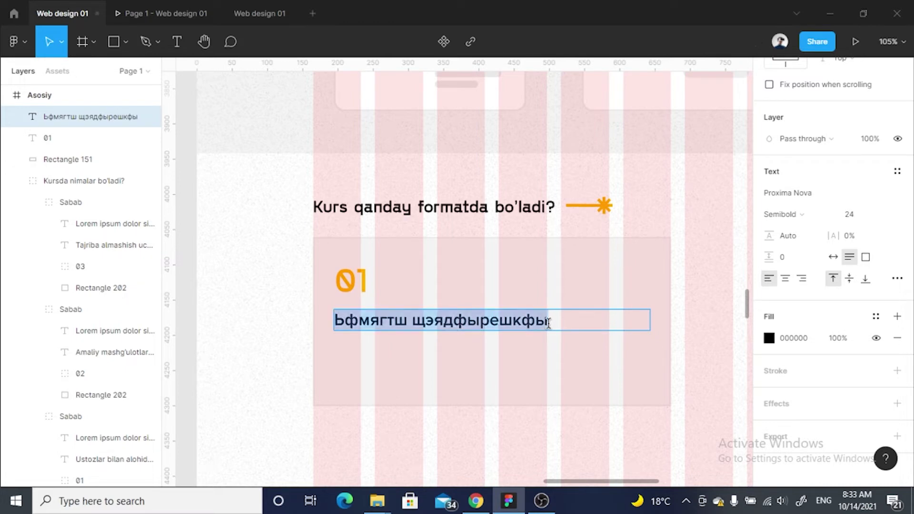
{"action": "type", "text": "Mavzuni o’zlashtirasiz"}
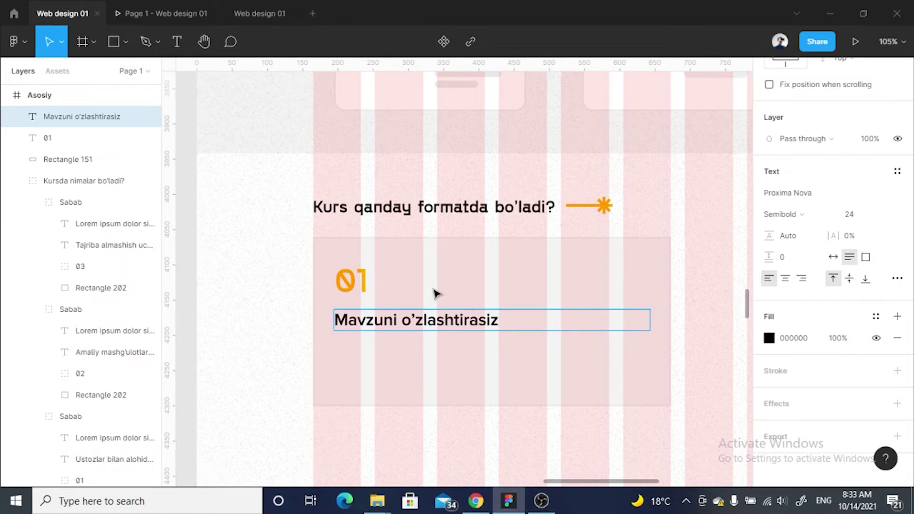
{"action": "scroll", "coordinate": [435, 292], "scroll_direction": "down", "scroll_amount": 3}
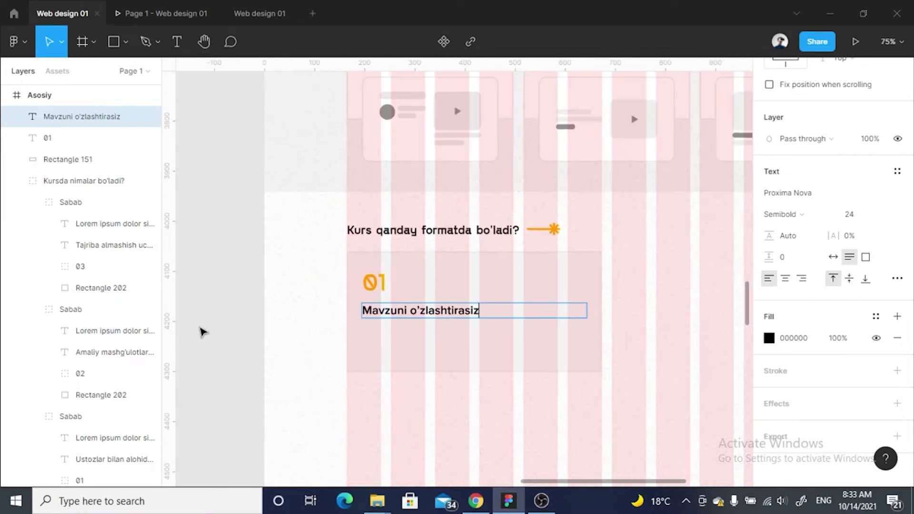
{"action": "key", "text": "Escape"}
{"action": "scroll", "coordinate": [384, 292], "scroll_direction": "down", "scroll_amount": 1}
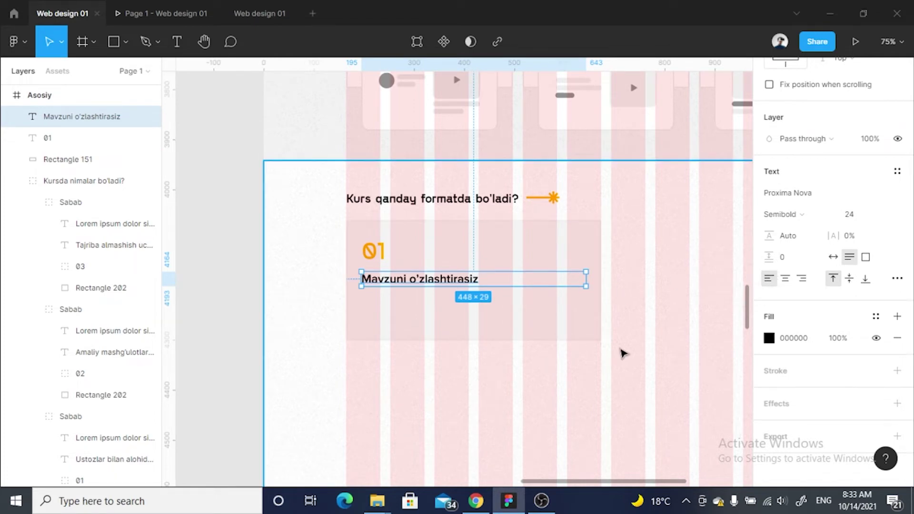
{"action": "scroll", "coordinate": [507, 246], "scroll_direction": "down", "scroll_amount": 1}
{"action": "left_click", "coordinate": [264, 310]}
Paste a Lorem ipsum description below the card 01 heading and set its width to 448
{"action": "scroll", "coordinate": [482, 261], "scroll_direction": "up", "scroll_amount": 1}
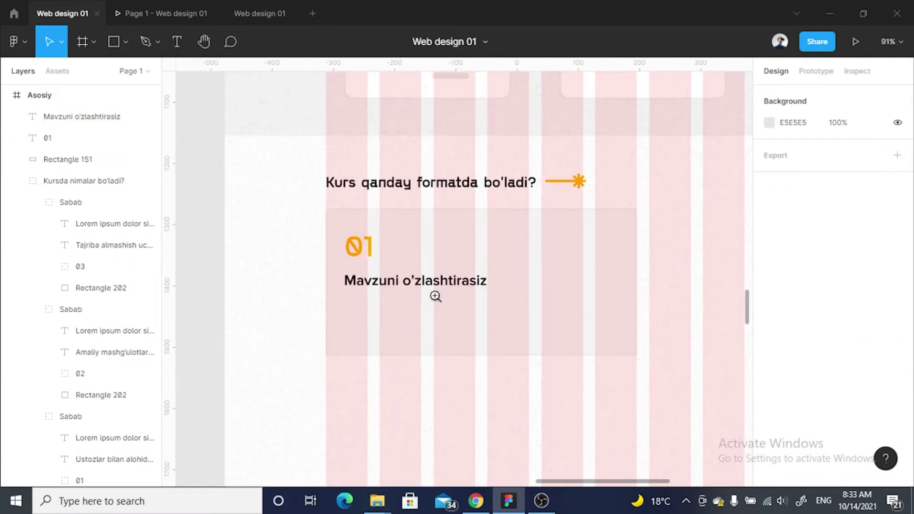
{"action": "scroll", "coordinate": [435, 296], "scroll_direction": "up", "scroll_amount": 3}
{"action": "scroll", "coordinate": [428, 295], "scroll_direction": "up", "scroll_amount": 3}
{"action": "left_click", "coordinate": [408, 264]}
{"action": "scroll", "coordinate": [408, 265], "scroll_direction": "down", "scroll_amount": 2}
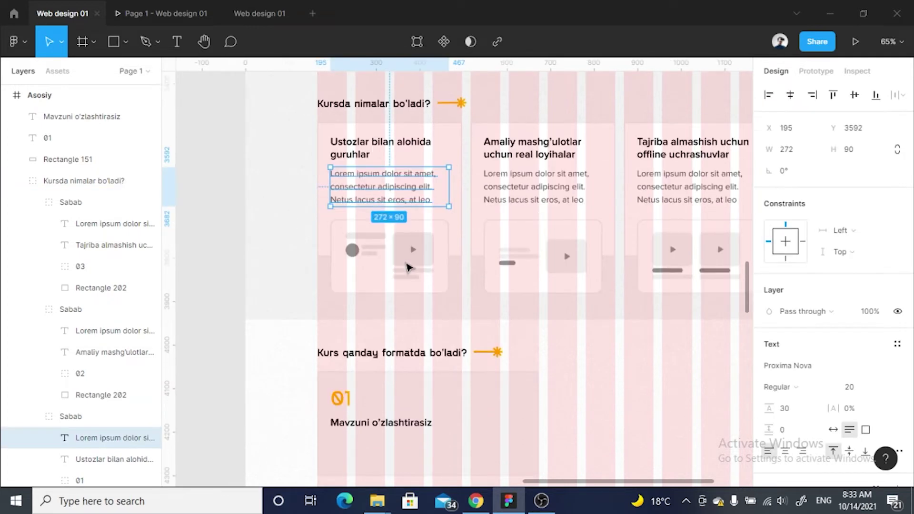
{"action": "scroll", "coordinate": [408, 265], "scroll_direction": "down", "scroll_amount": 2}
{"action": "scroll", "coordinate": [318, 469], "scroll_direction": "up", "scroll_amount": 3}
{"action": "left_click", "coordinate": [395, 388]}
{"action": "key", "text": "ctrl+v"}
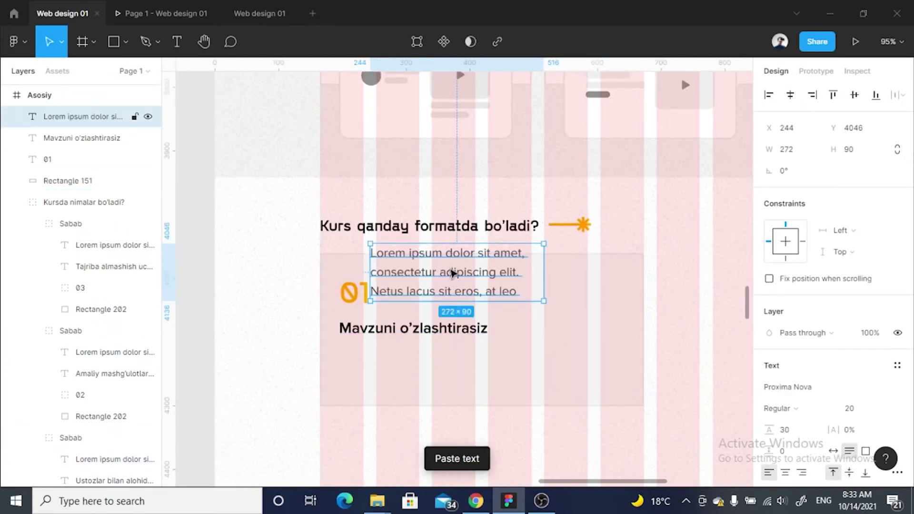
{"action": "left_click_drag", "start_coordinate": [451, 274], "coordinate": [420, 377]}
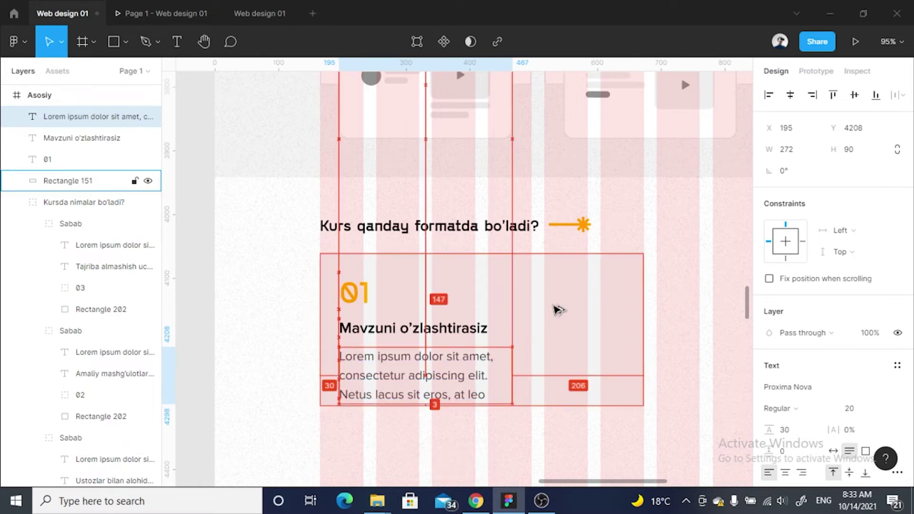
{"action": "left_click_drag", "start_coordinate": [517, 360], "coordinate": [618, 365]}
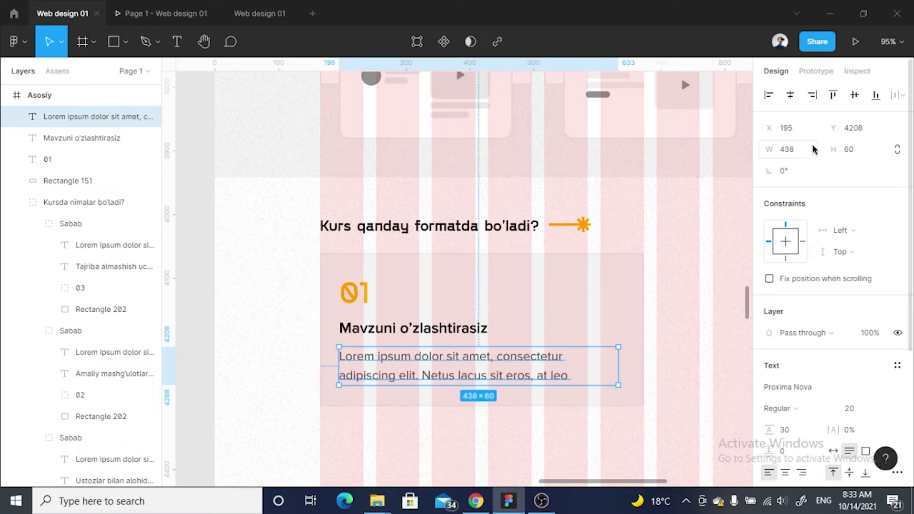
{"action": "left_click", "coordinate": [799, 150]}
{"action": "type", "text": "448"}
{"action": "key", "text": "Return"}
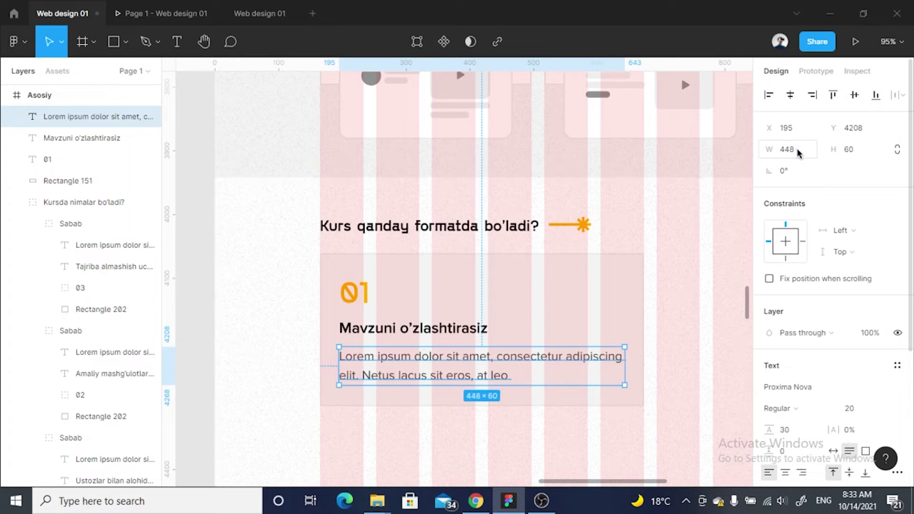
Lengthen the description to three lines by pasting an extra phrase after 'leo'
{"action": "scroll", "coordinate": [453, 288], "scroll_direction": "down", "scroll_amount": 2}
{"action": "double_click", "coordinate": [496, 303]}
{"action": "left_click_drag", "start_coordinate": [495, 303], "coordinate": [516, 317]}
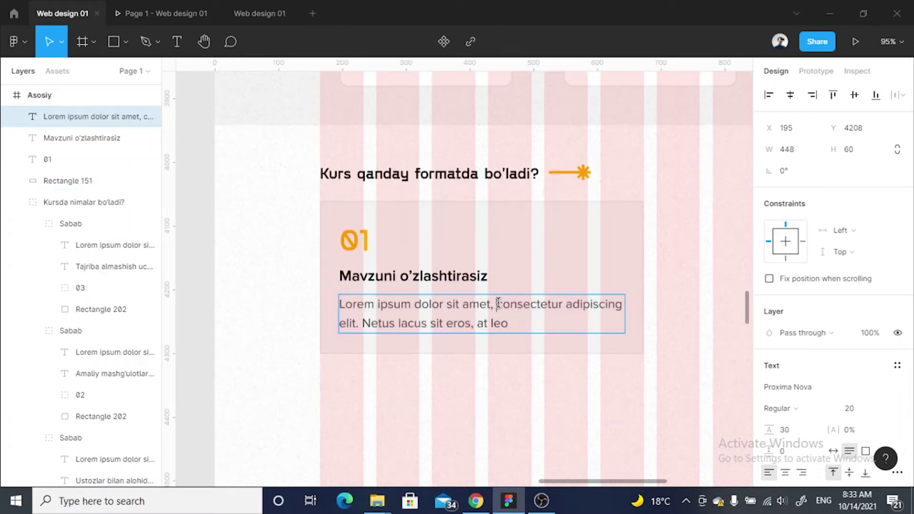
{"action": "left_click", "coordinate": [519, 317]}
{"action": "key", "text": "ctrl+v"}
{"action": "key", "text": "Escape"}
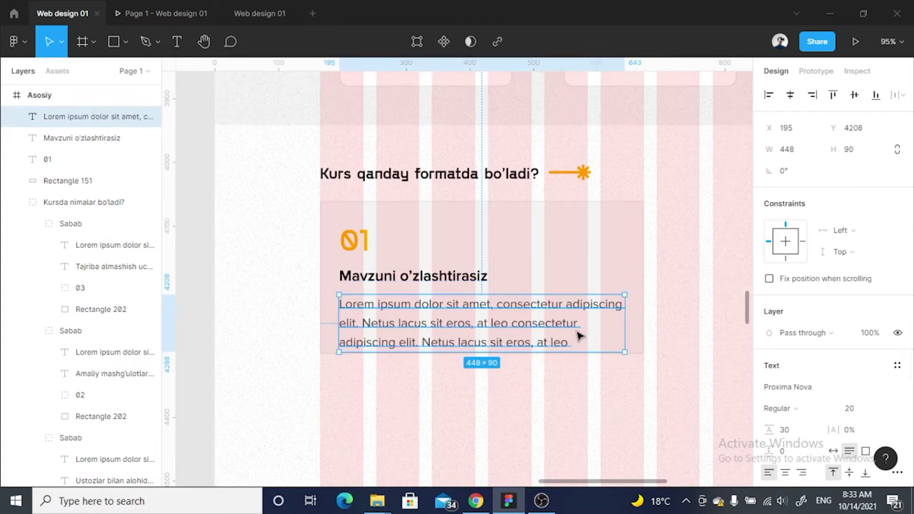
Increase the card 01 background's height to fit the description
{"action": "left_click", "coordinate": [637, 324]}
{"action": "left_click", "coordinate": [863, 150]}
{"action": "type", "text": "240+2"}
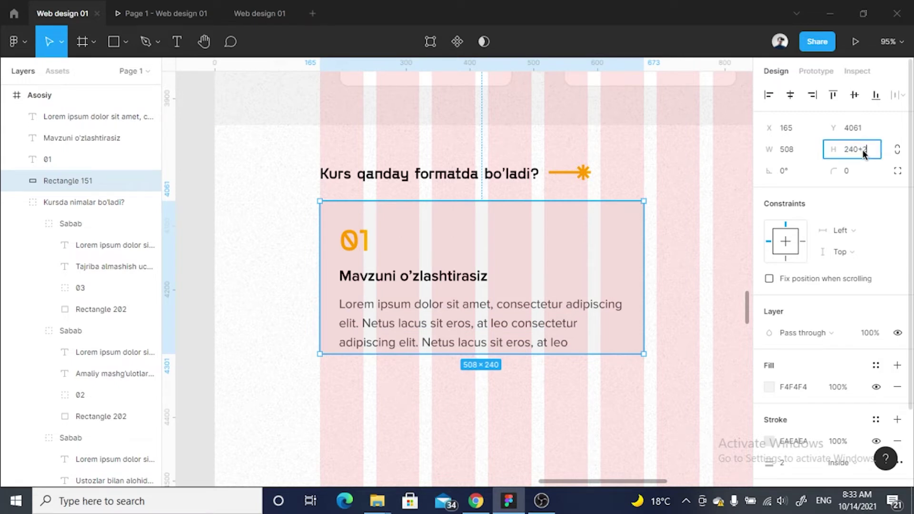
{"action": "key", "text": "Return"}
{"action": "scroll", "coordinate": [718, 147], "scroll_direction": "down", "scroll_amount": 3}
{"action": "key", "text": "Escape"}
{"action": "scroll", "coordinate": [367, 338], "scroll_direction": "right", "scroll_amount": 2}
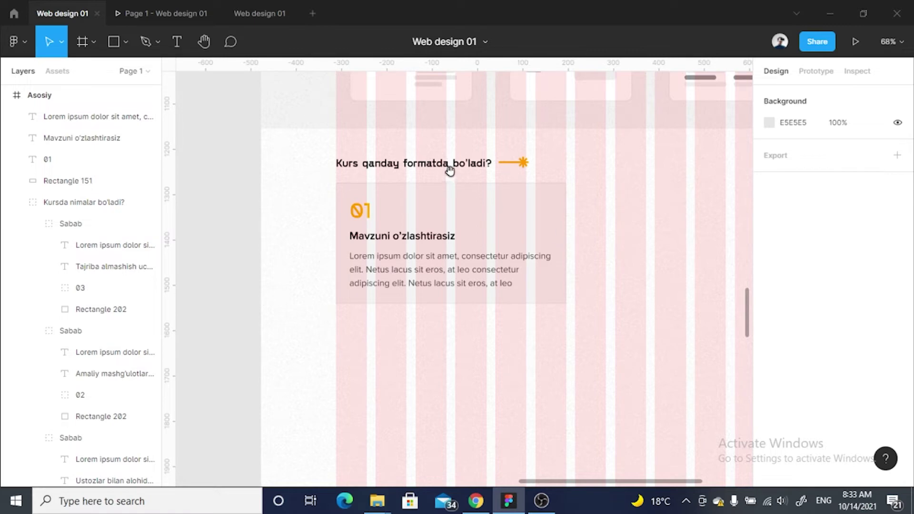
Copy the Resurslar 'ENG YAXSHI METODIKA' ticker line onto an empty spot of the canvas
{"action": "scroll", "coordinate": [520, 255], "scroll_direction": "left", "scroll_amount": 2}
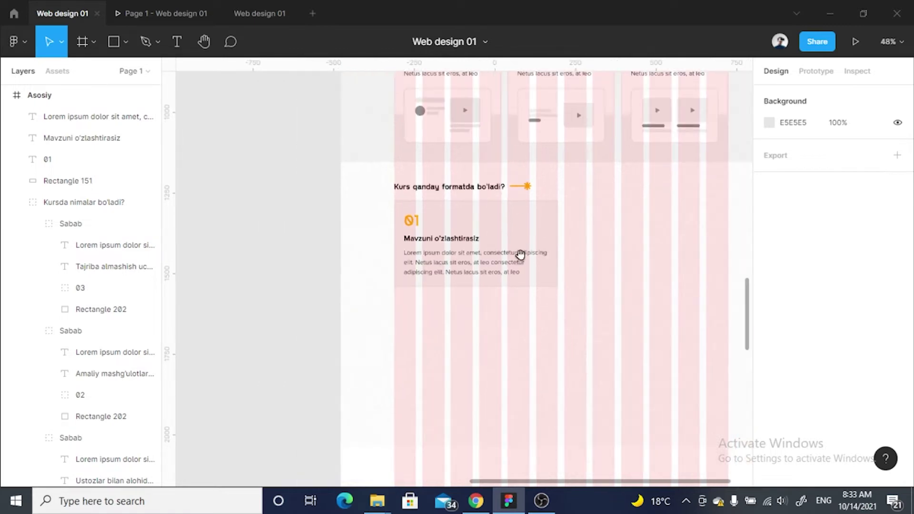
{"action": "scroll", "coordinate": [504, 247], "scroll_direction": "right", "scroll_amount": 3}
{"action": "scroll", "coordinate": [523, 265], "scroll_direction": "left", "scroll_amount": 2}
{"action": "scroll", "coordinate": [341, 281], "scroll_direction": "up", "scroll_amount": 2}
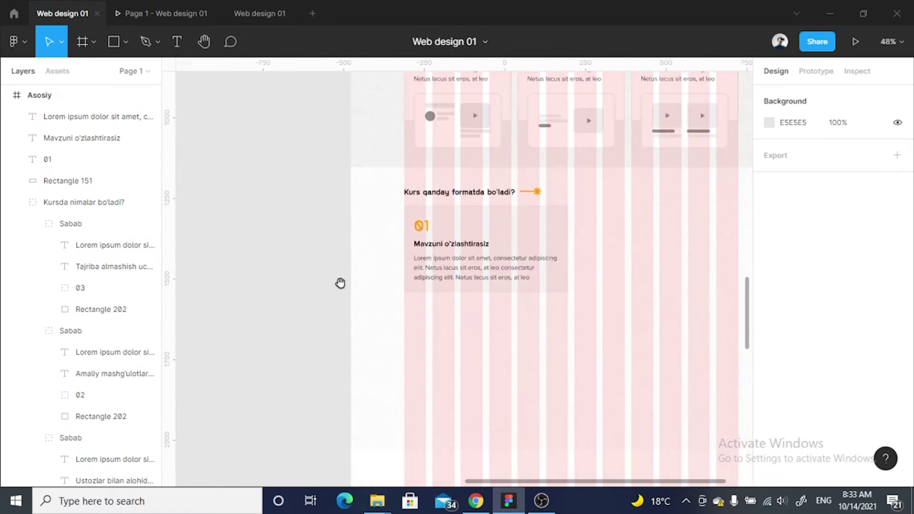
{"action": "scroll", "coordinate": [400, 259], "scroll_direction": "left", "scroll_amount": 3}
{"action": "scroll", "coordinate": [400, 259], "scroll_direction": "down", "scroll_amount": 3}
{"action": "scroll", "coordinate": [415, 228], "scroll_direction": "down", "scroll_amount": 2}
{"action": "scroll", "coordinate": [512, 384], "scroll_direction": "left", "scroll_amount": 5}
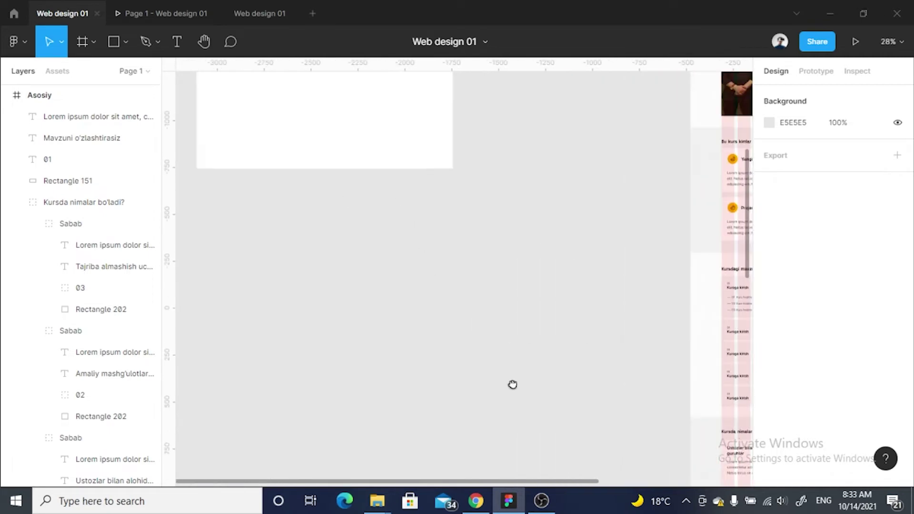
{"action": "scroll", "coordinate": [547, 365], "scroll_direction": "up", "scroll_amount": 3}
{"action": "scroll", "coordinate": [514, 167], "scroll_direction": "up", "scroll_amount": 3}
{"action": "left_click", "coordinate": [468, 215]}
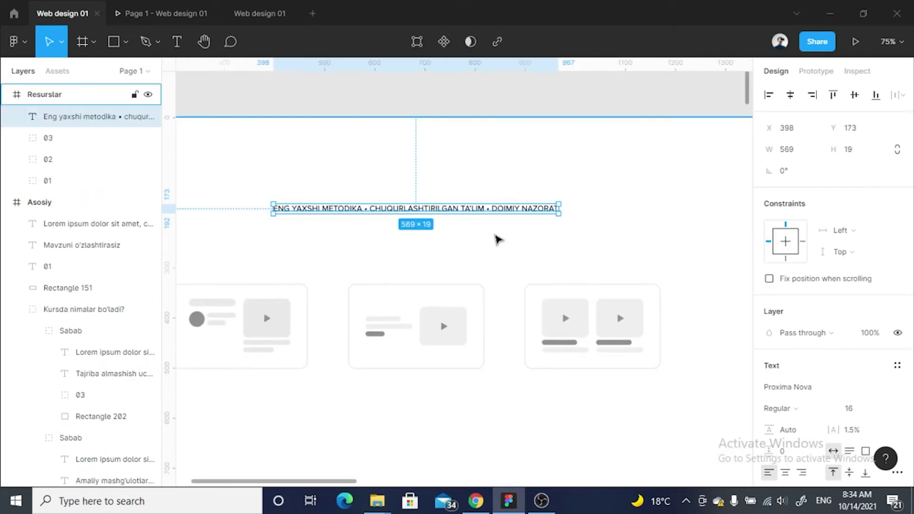
{"action": "scroll", "coordinate": [440, 351], "scroll_direction": "down", "scroll_amount": 5}
{"action": "scroll", "coordinate": [451, 311], "scroll_direction": "down", "scroll_amount": 4}
{"action": "left_click", "coordinate": [452, 311]}
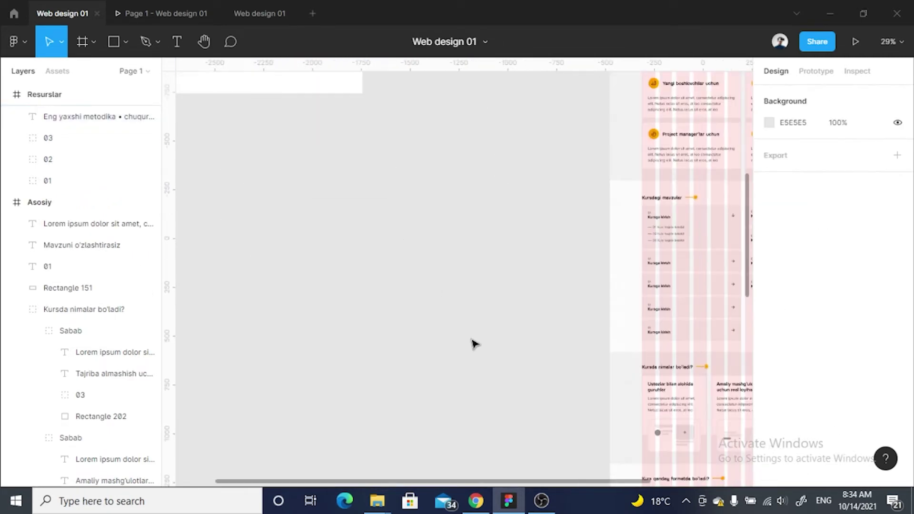
{"action": "key", "text": "ctrl+v"}
{"action": "scroll", "coordinate": [427, 284], "scroll_direction": "up", "scroll_amount": 5}
{"action": "scroll", "coordinate": [341, 345], "scroll_direction": "down", "scroll_amount": 3}
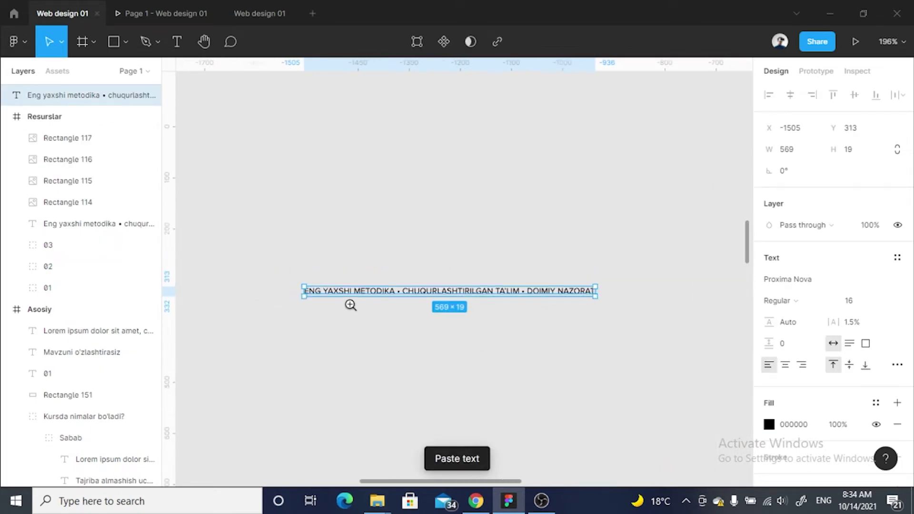
{"action": "left_click", "coordinate": [376, 248]}
{"action": "left_click", "coordinate": [117, 52]}
{"action": "scroll", "coordinate": [300, 281], "scroll_direction": "up", "scroll_amount": 3}
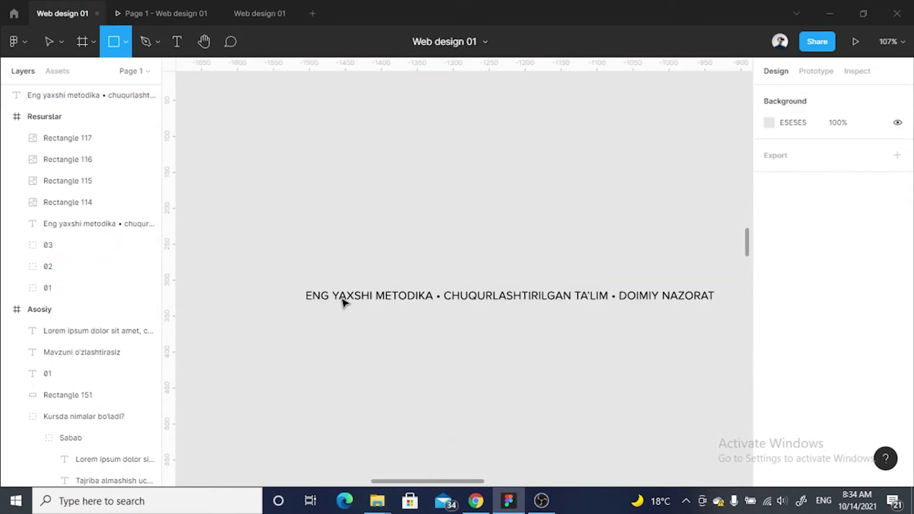
Draw a grey rectangle stretched behind the ticker text, keeping the text on top
{"action": "left_click", "coordinate": [239, 221]}
{"action": "left_click_drag", "start_coordinate": [307, 265], "coordinate": [371, 281]}
{"action": "left_click", "coordinate": [387, 296]}
{"action": "key", "text": "ctrl+x"}
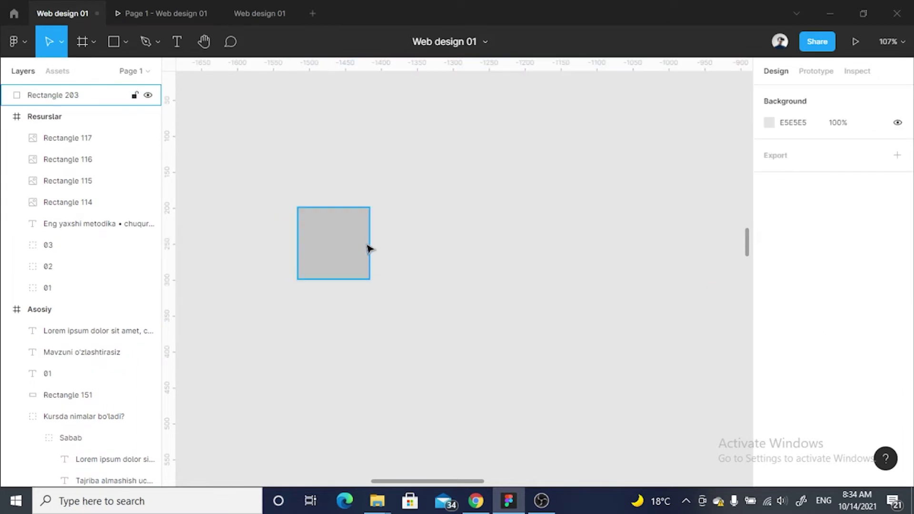
{"action": "left_click", "coordinate": [362, 248]}
{"action": "key", "text": "ctrl+v"}
{"action": "mouse_move", "coordinate": [362, 245]}
{"action": "left_mouse_down"}
{"action": "mouse_move", "coordinate": [367, 289]}
{"action": "mouse_move", "coordinate": [681, 290]}
{"action": "left_mouse_up"}
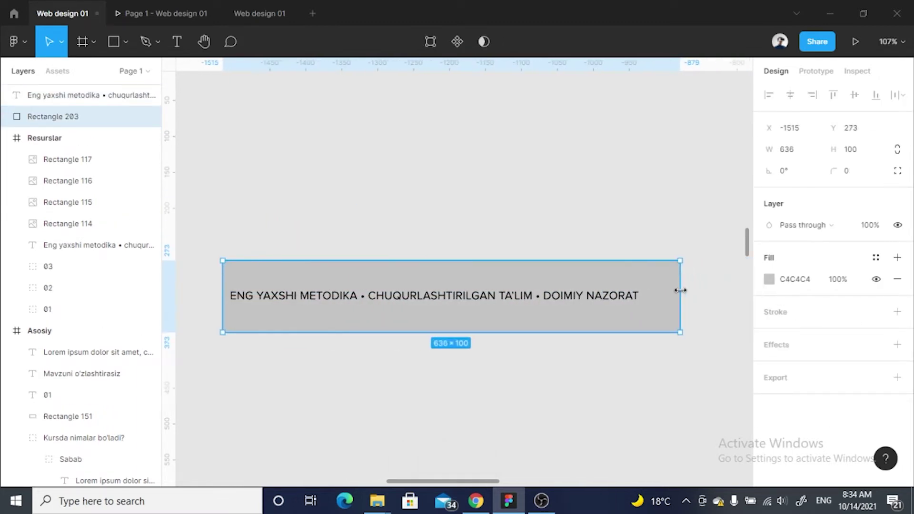
Centre the ticker text horizontally within the grey bar
{"action": "left_click", "coordinate": [604, 294]}
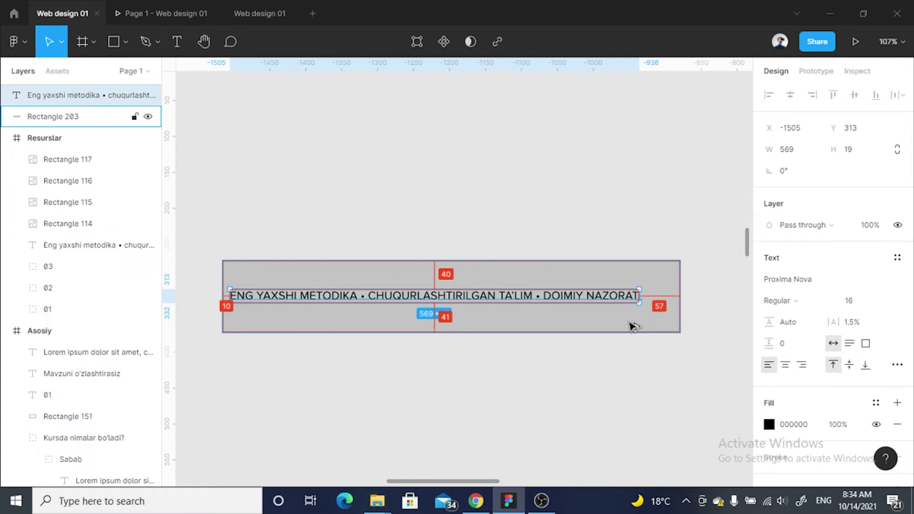
{"action": "key", "text": "shift+Up"}
{"action": "key", "text": "shift+Up"}
{"action": "key", "text": "shift+Up"}
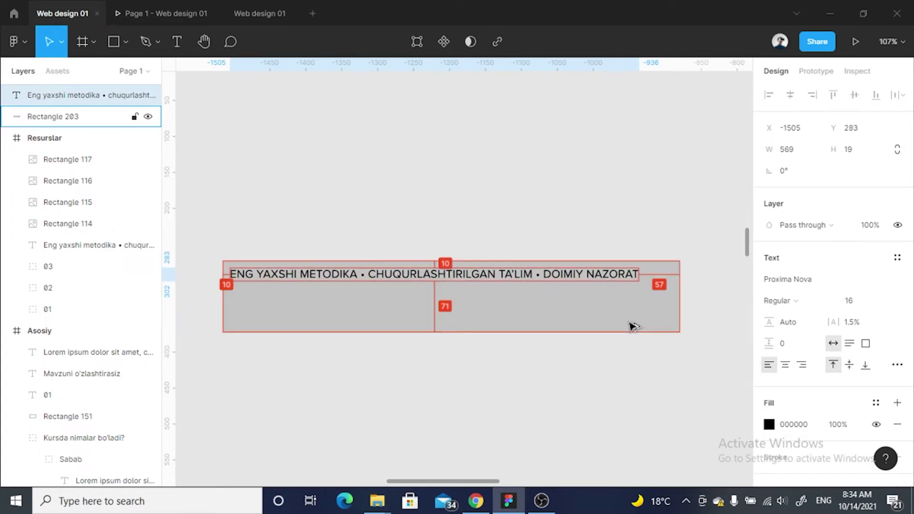
{"action": "left_click", "coordinate": [632, 327], "text": "shift"}
{"action": "key", "text": "alt+h"}
Set the grey bar's height to 39 and select it together with the text
{"action": "left_click", "coordinate": [632, 327]}
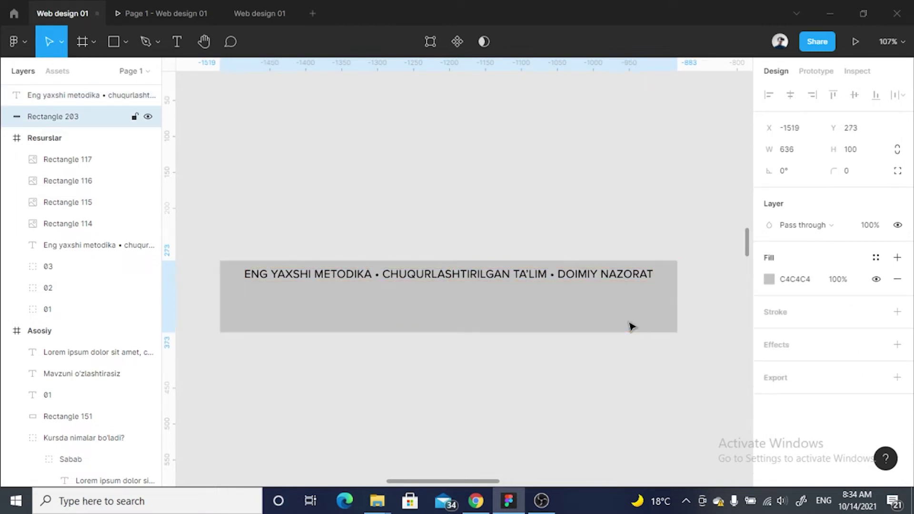
{"action": "left_click_drag", "start_coordinate": [632, 330], "coordinate": [548, 289]}
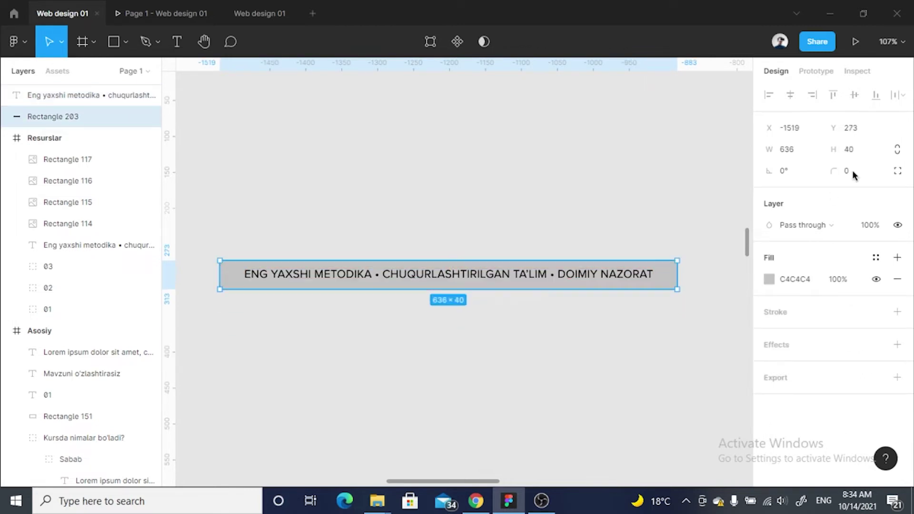
{"action": "left_click", "coordinate": [851, 151]}
{"action": "type", "text": "39"}
{"action": "key", "text": "Return"}
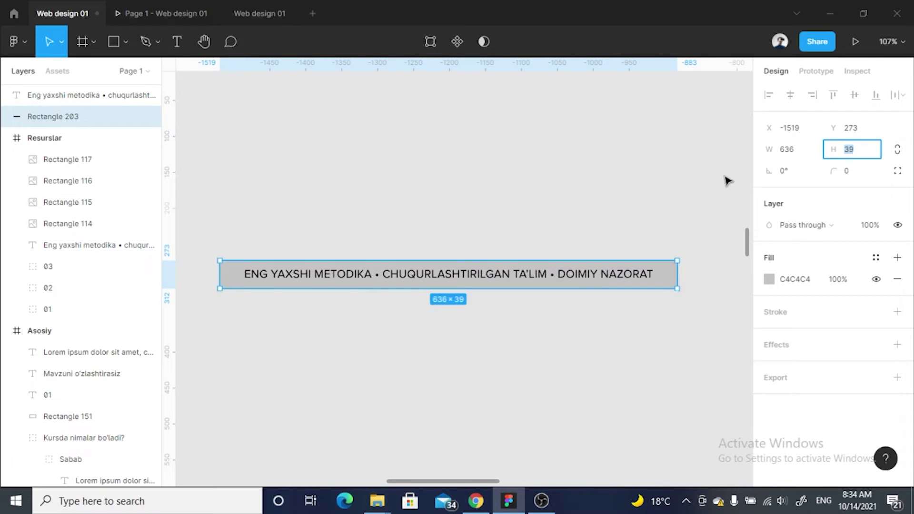
{"action": "left_click", "coordinate": [725, 179]}
{"action": "scroll", "coordinate": [631, 174], "scroll_direction": "down", "scroll_amount": 5, "text": "ctrl"}
{"action": "left_click_drag", "start_coordinate": [632, 176], "coordinate": [547, 269]}
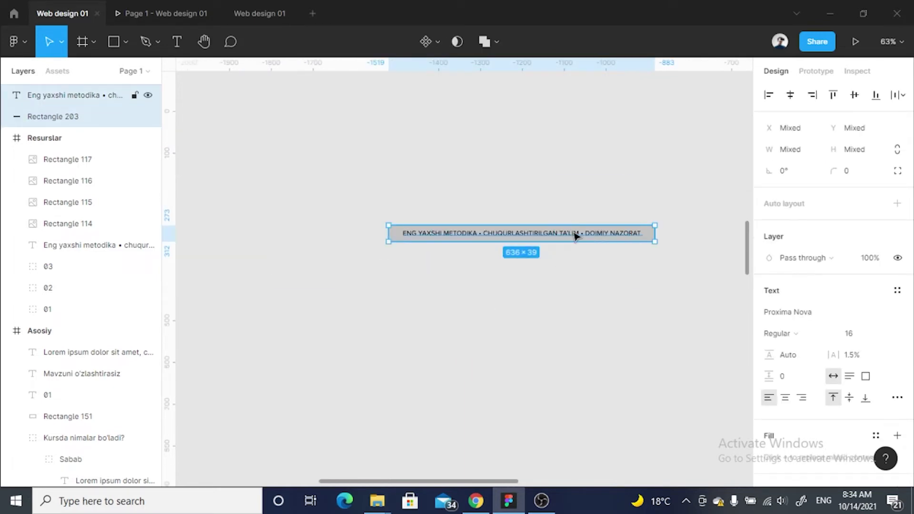
Move the ticker text left and paste a second copy of the phrase at its end
{"action": "left_click_drag", "start_coordinate": [576, 235], "coordinate": [300, 260]}
{"action": "left_click", "coordinate": [398, 306]}
{"action": "scroll", "coordinate": [434, 303], "scroll_direction": "down", "scroll_amount": 3, "text": "ctrl"}
{"action": "scroll", "coordinate": [441, 274], "scroll_direction": "up", "scroll_amount": 4, "text": "ctrl"}
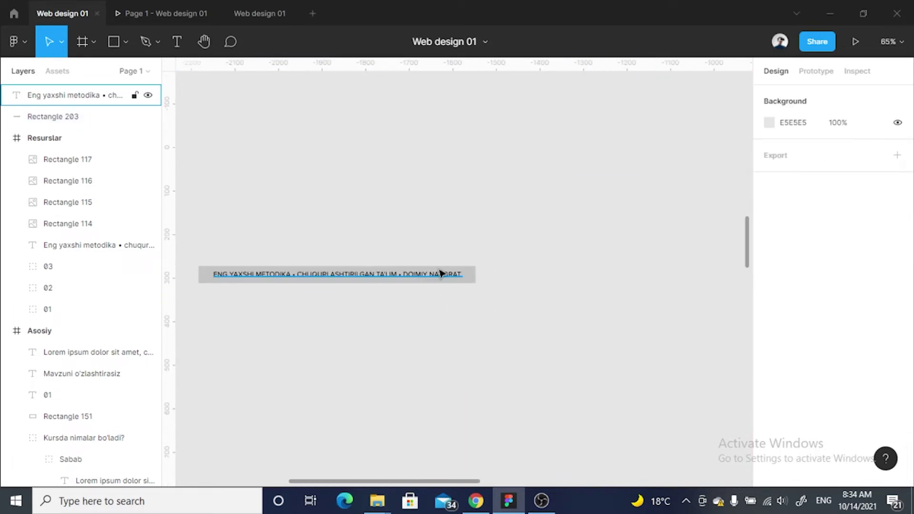
{"action": "left_click", "coordinate": [448, 277]}
{"action": "double_click", "coordinate": [456, 277]}
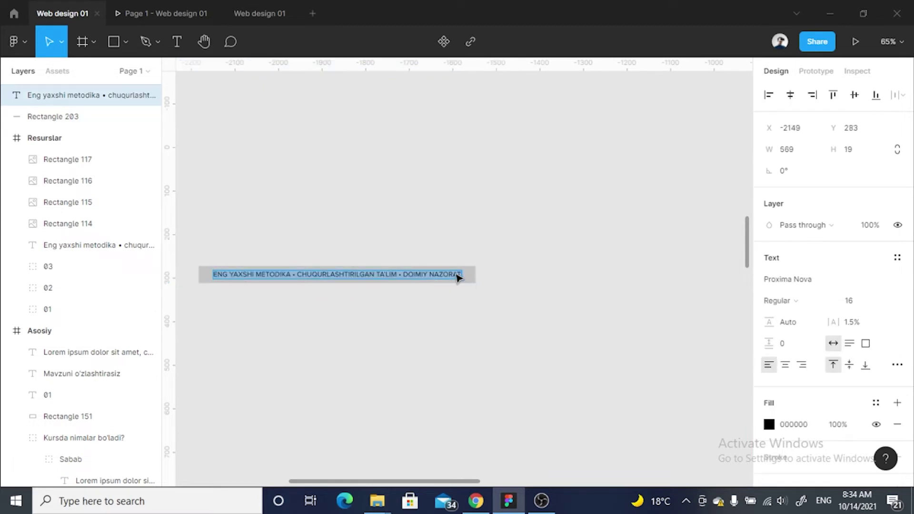
{"action": "scroll", "coordinate": [426, 280], "scroll_direction": "up", "scroll_amount": 2, "text": "ctrl"}
{"action": "left_click", "coordinate": [389, 274]}
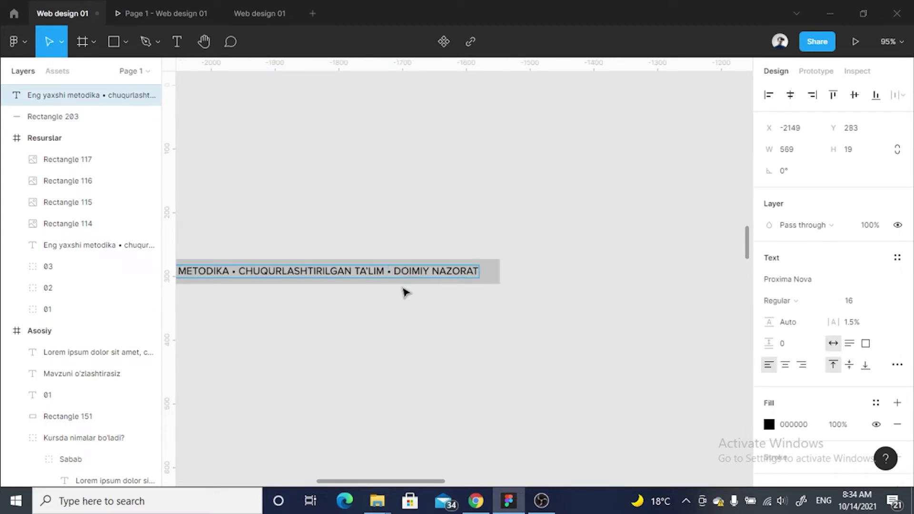
{"action": "key", "text": "Escape"}
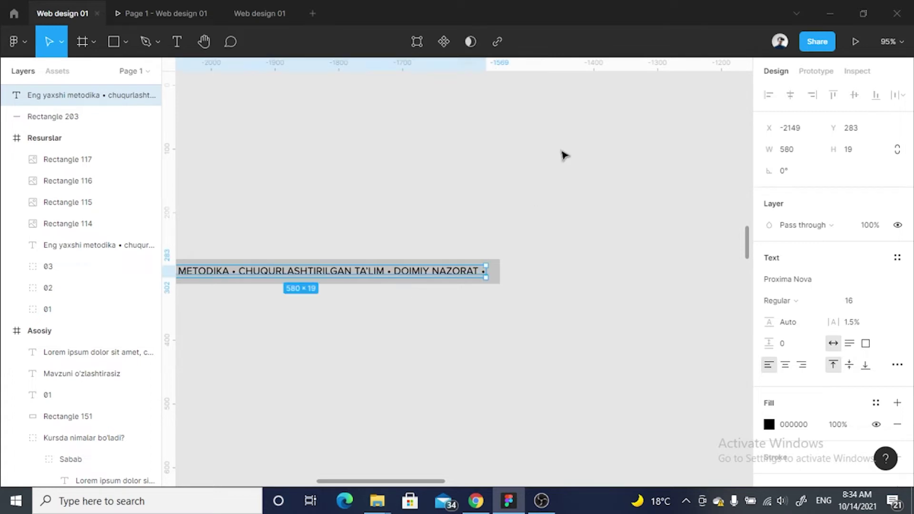
{"action": "double_click", "coordinate": [452, 272]}
{"action": "key", "text": "Right"}
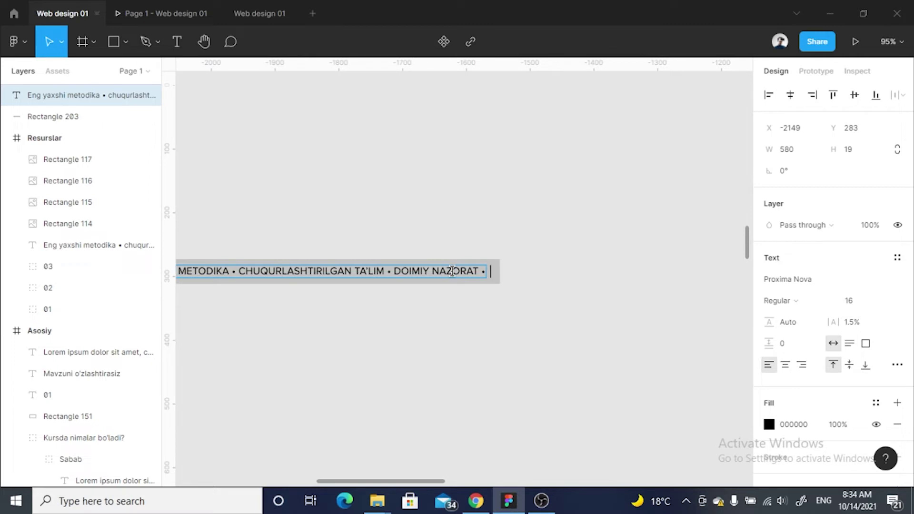
{"action": "key", "text": "ctrl+v"}
{"action": "left_click", "coordinate": [518, 210]}
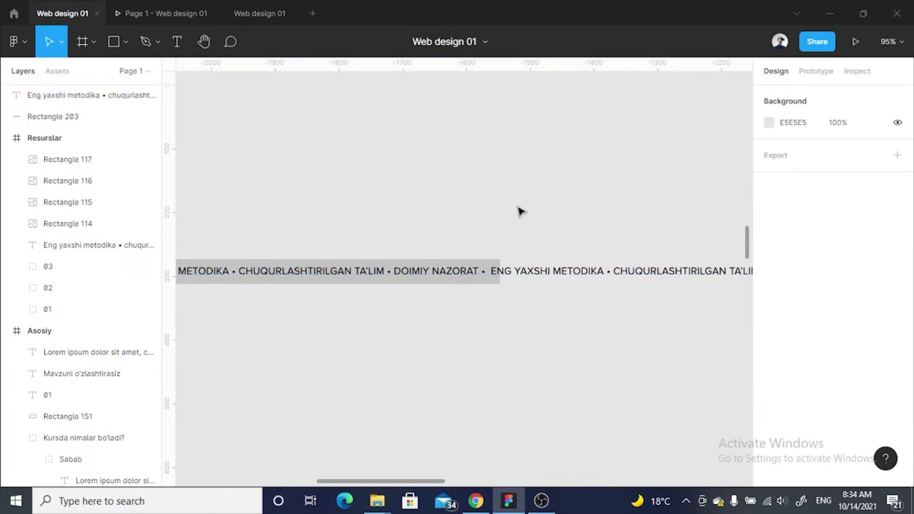
Widen Rectangle 203 to 1231 and fill it orange FFAB00
{"action": "left_click", "coordinate": [495, 262]}
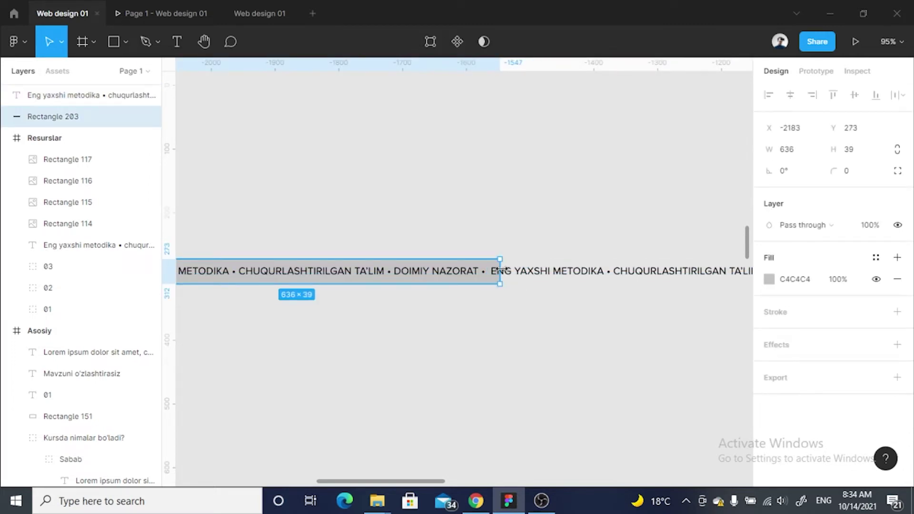
{"action": "mouse_move", "coordinate": [494, 260]}
{"action": "left_mouse_down"}
{"action": "mouse_move", "coordinate": [752, 271]}
{"action": "mouse_move", "coordinate": [552, 273]}
{"action": "left_mouse_up"}
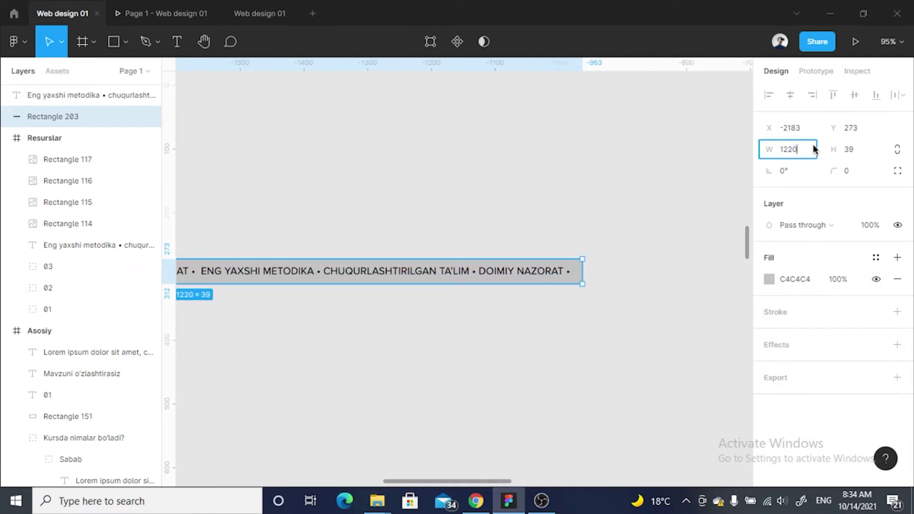
{"action": "key", "text": "Return"}
{"action": "left_click", "coordinate": [471, 358]}
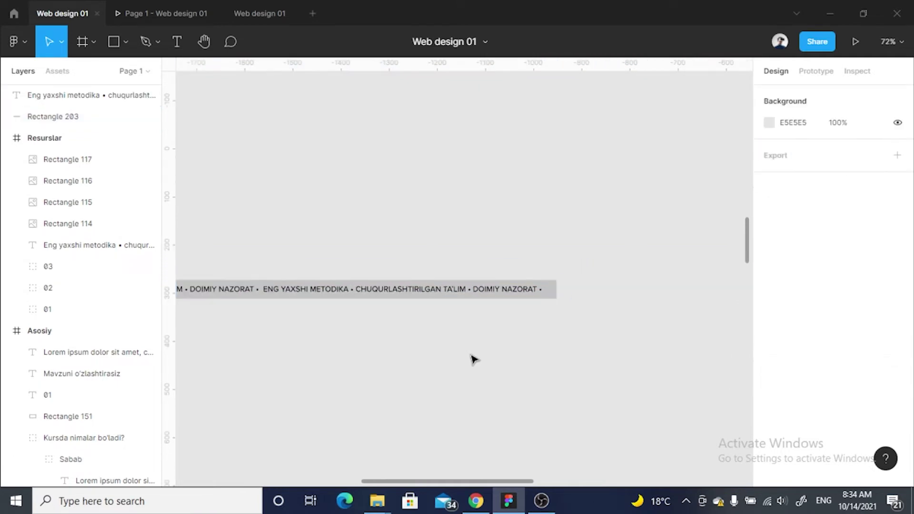
{"action": "scroll", "coordinate": [471, 359], "scroll_direction": "up", "scroll_amount": 3}
{"action": "left_click", "coordinate": [624, 308]}
{"action": "key", "text": "Tab"}
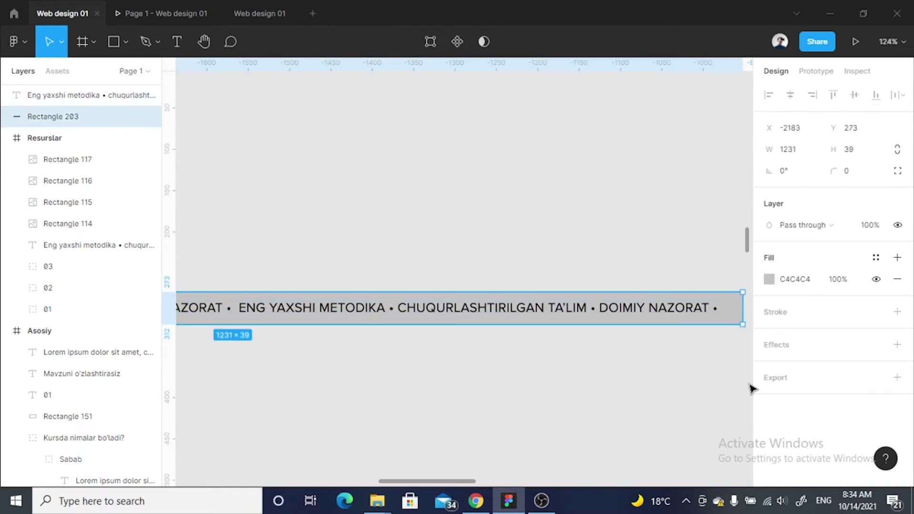
{"action": "left_click", "coordinate": [770, 280]}
{"action": "left_click", "coordinate": [689, 423]}
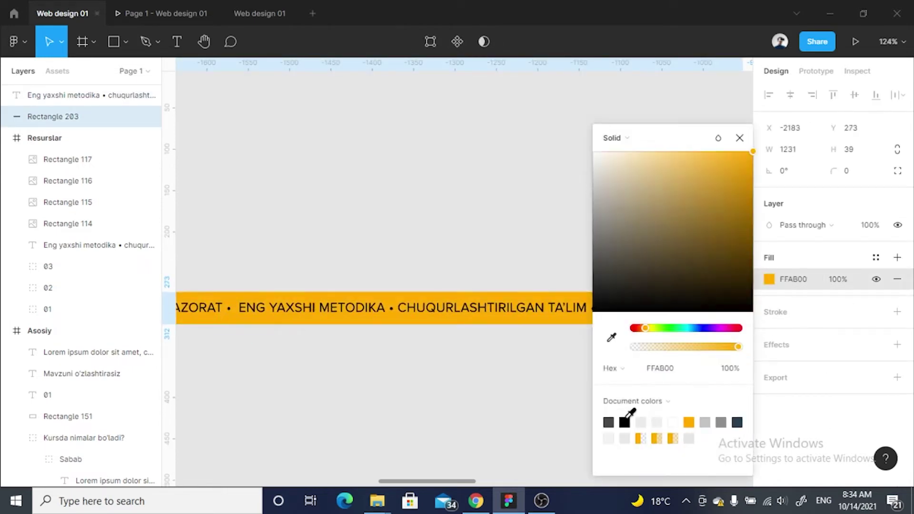
{"action": "left_click", "coordinate": [625, 347]}
Group the orange strip and its text and name the group Lenta
{"action": "scroll", "coordinate": [504, 357], "scroll_direction": "down", "scroll_amount": 5}
{"action": "scroll", "coordinate": [541, 323], "scroll_direction": "up", "scroll_amount": 2}
{"action": "left_click_drag", "start_coordinate": [541, 323], "coordinate": [435, 251]}
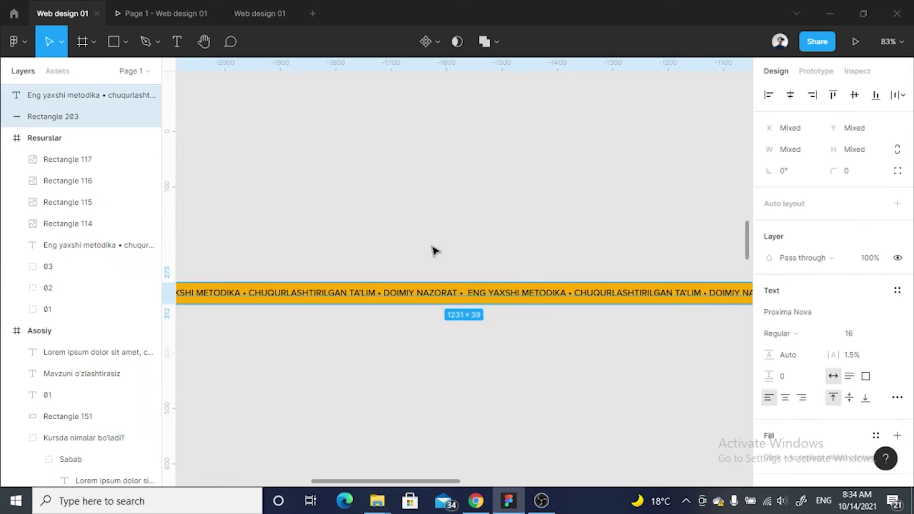
{"action": "key", "text": "ctrl+g"}
{"action": "double_click", "coordinate": [42, 95]}
{"action": "type", "text": "Lenta"}
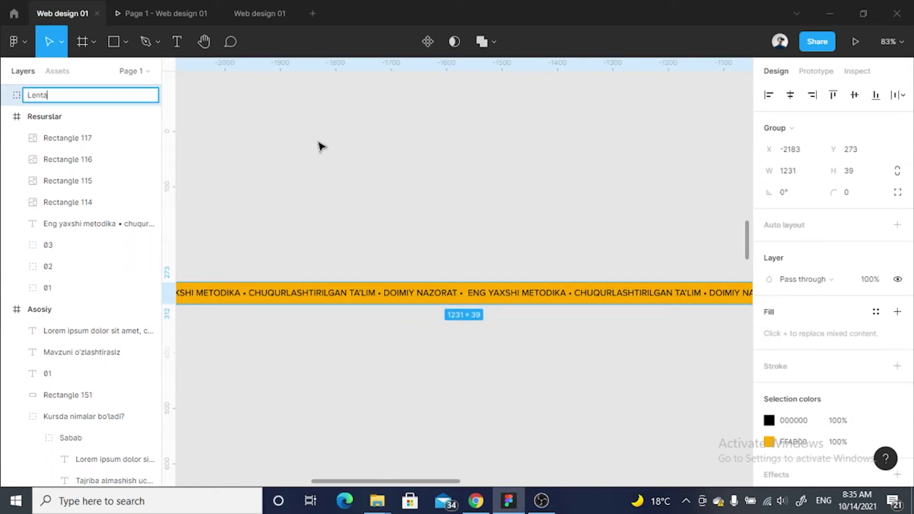
{"action": "key", "text": "Return"}
Move the Lenta ribbon group lower down the canvas
{"action": "scroll", "coordinate": [337, 153], "scroll_direction": "down", "scroll_amount": 5}
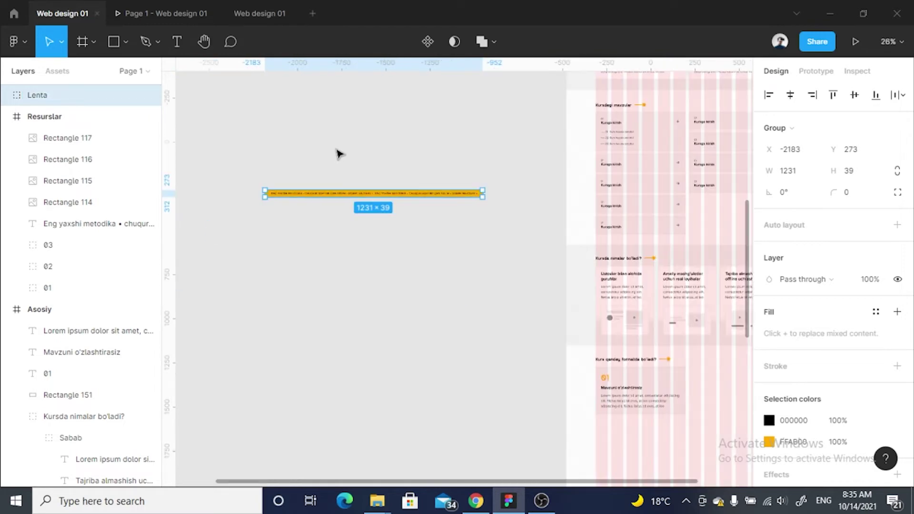
{"action": "key", "text": "Escape"}
{"action": "scroll", "coordinate": [569, 369], "scroll_direction": "down", "scroll_amount": 3}
{"action": "scroll", "coordinate": [451, 348], "scroll_direction": "up", "scroll_amount": 3}
{"action": "scroll", "coordinate": [551, 318], "scroll_direction": "up", "scroll_amount": 1}
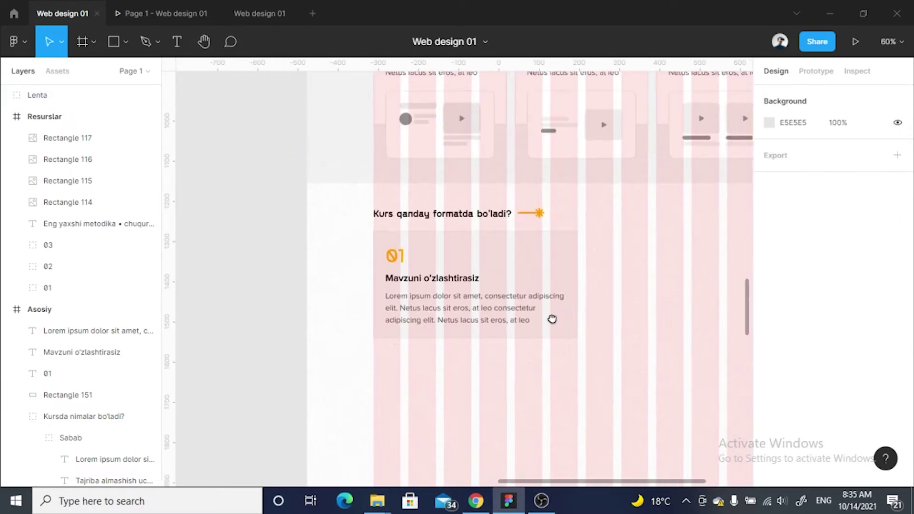
{"action": "scroll", "coordinate": [580, 298], "scroll_direction": "up", "scroll_amount": 3}
{"action": "scroll", "coordinate": [615, 289], "scroll_direction": "down", "scroll_amount": 3}
{"action": "scroll", "coordinate": [616, 290], "scroll_direction": "down", "scroll_amount": 5}
{"action": "scroll", "coordinate": [472, 295], "scroll_direction": "up", "scroll_amount": 2}
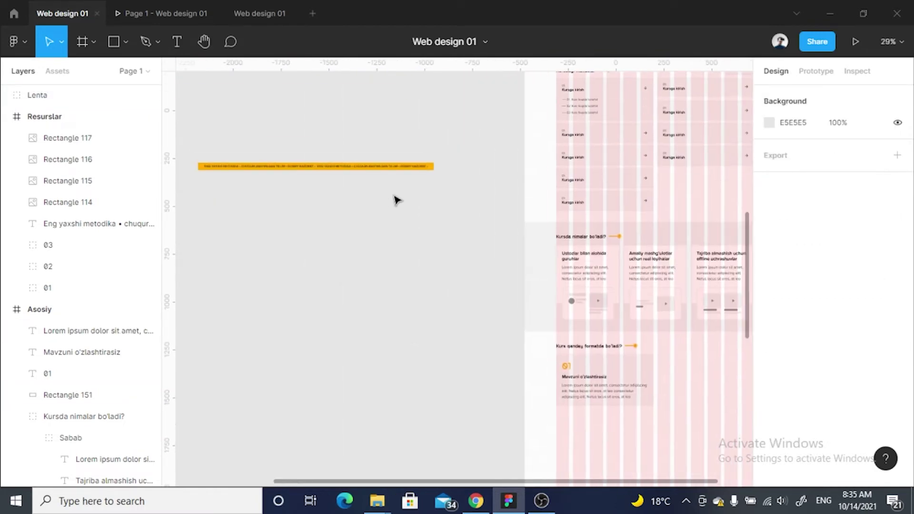
{"action": "left_click", "coordinate": [407, 167]}
{"action": "left_click_drag", "start_coordinate": [414, 167], "coordinate": [484, 405]}
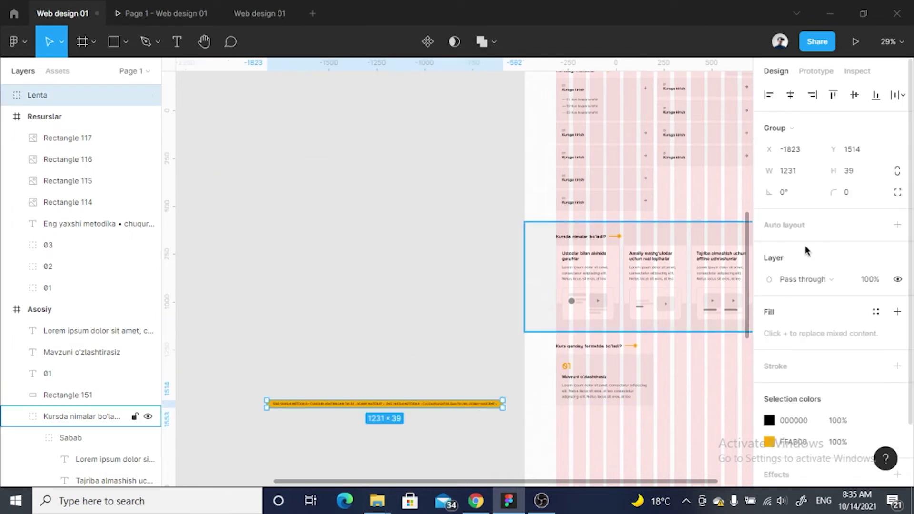
Rotate the Lenta ribbon to -30° so it lies diagonally
{"action": "type", "text": "0"}
{"action": "key", "text": "Return"}
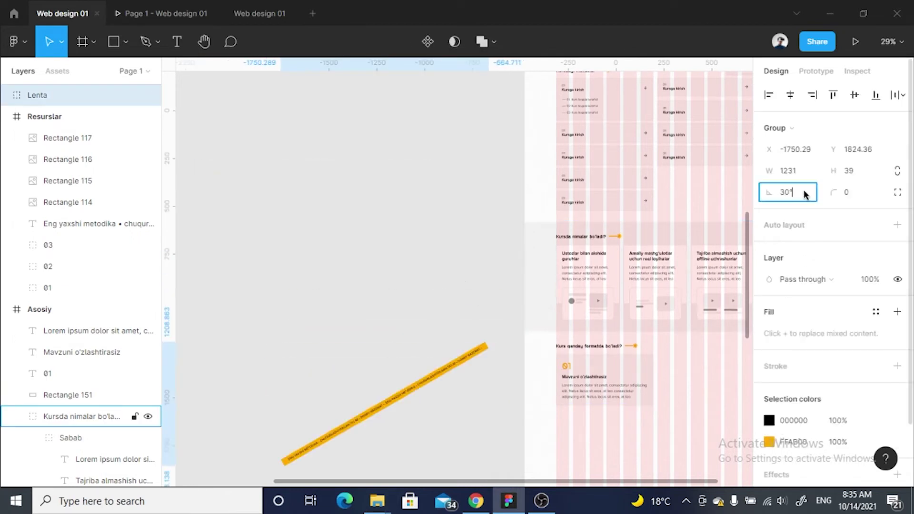
{"action": "type", "text": "30"}
{"action": "key", "text": "Return"}
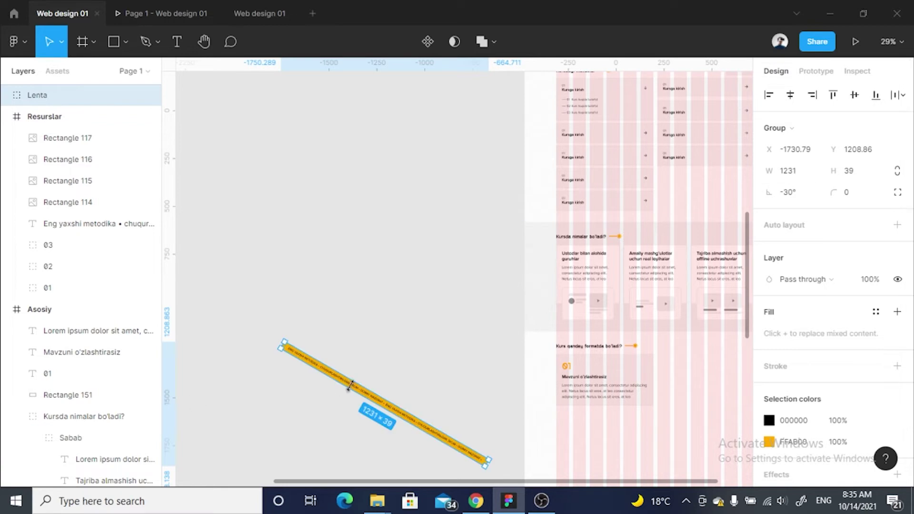
{"action": "left_click", "coordinate": [403, 368]}
{"action": "scroll", "coordinate": [478, 363], "scroll_direction": "down", "scroll_amount": 3}
{"action": "scroll", "coordinate": [449, 372], "scroll_direction": "up", "scroll_amount": 5}
Paste a Lenta ribbon copy across card 01 and duplicate the card's background rectangle
{"action": "left_click", "coordinate": [508, 247]}
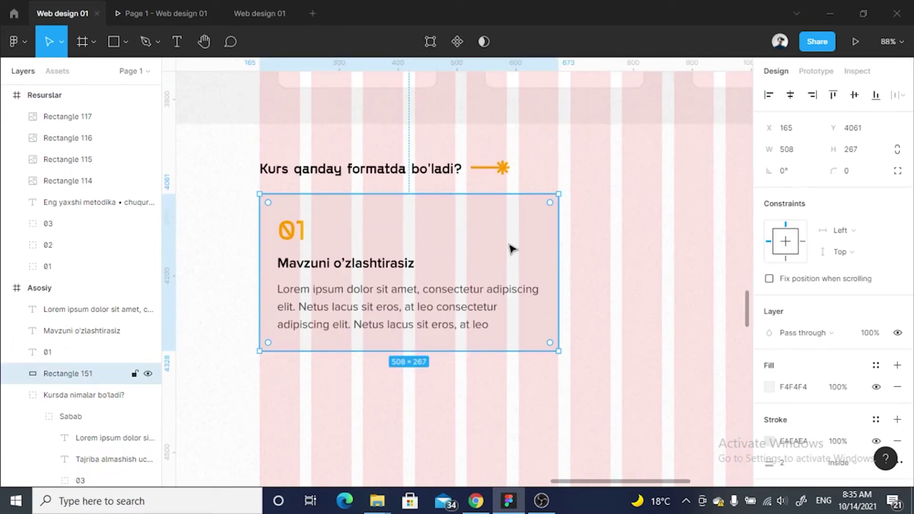
{"action": "key", "text": "ctrl+v"}
{"action": "mouse_move", "coordinate": [469, 283]}
{"action": "left_mouse_down"}
{"action": "mouse_move", "coordinate": [514, 237]}
{"action": "mouse_move", "coordinate": [508, 247]}
{"action": "left_mouse_up"}
{"action": "scroll", "coordinate": [428, 230], "scroll_direction": "up", "scroll_amount": 3}
{"action": "left_click", "coordinate": [427, 230]}
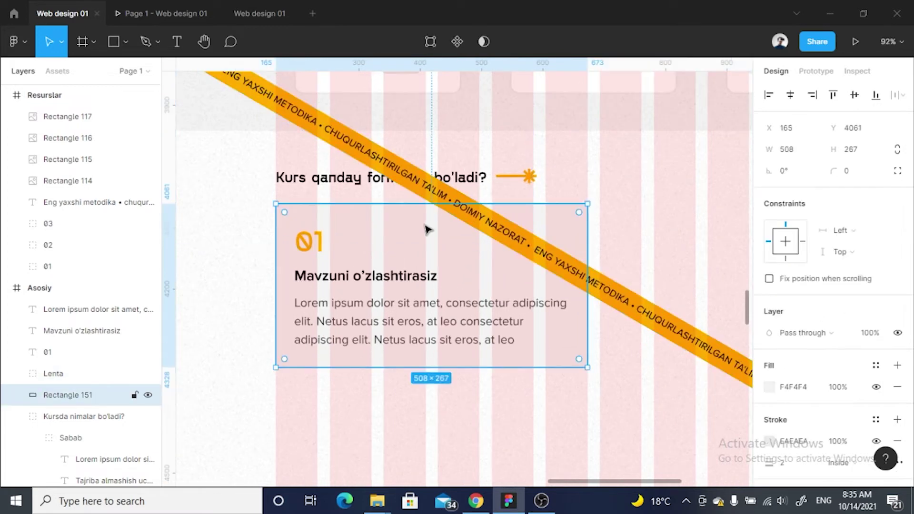
{"action": "key", "text": "ctrl+d"}
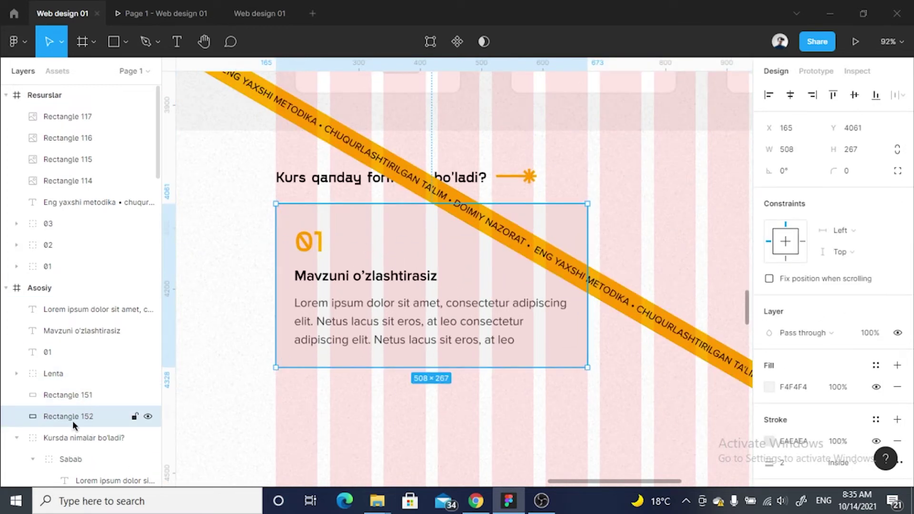
Group card 01 with the ribbon and mask it using the duplicated card rectangle
{"action": "left_click", "coordinate": [73, 308], "text": "shift"}
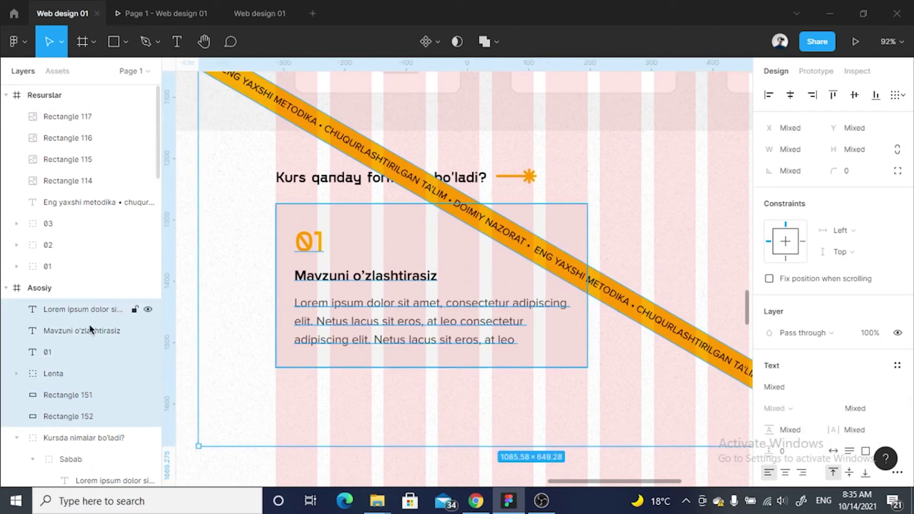
{"action": "key", "text": "ctrl+g"}
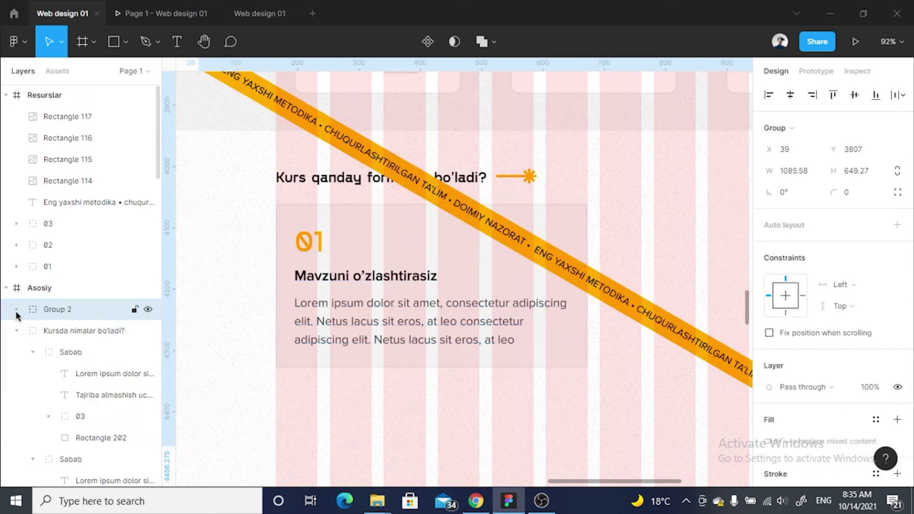
{"action": "left_click", "coordinate": [16, 310]}
{"action": "left_click", "coordinate": [106, 438]}
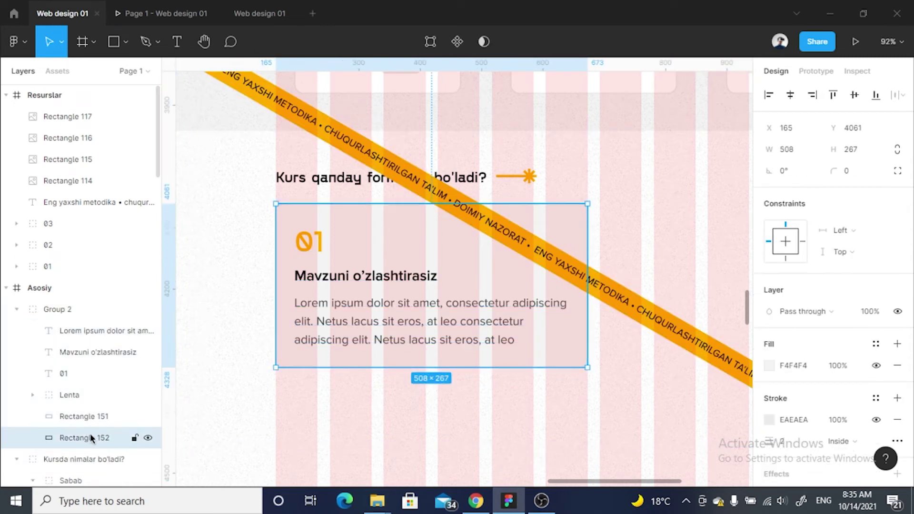
{"action": "right_click", "coordinate": [76, 435]}
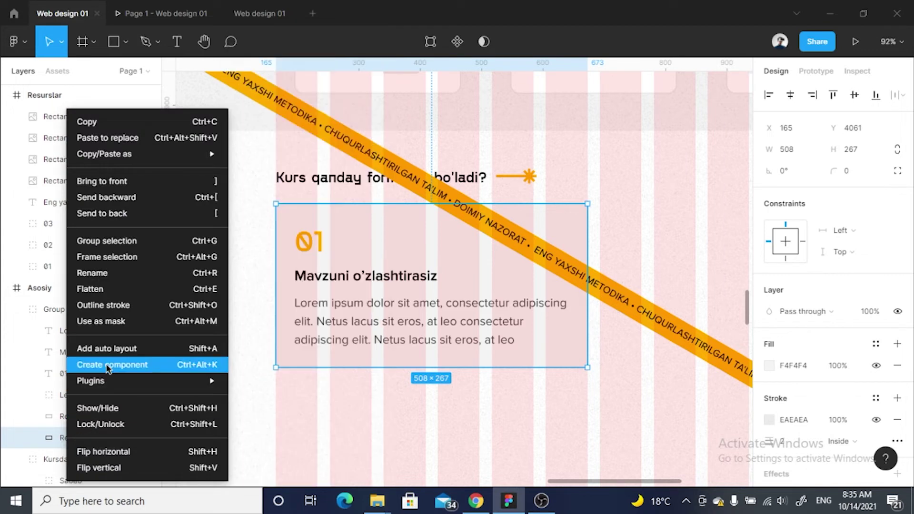
{"action": "left_click", "coordinate": [119, 321]}
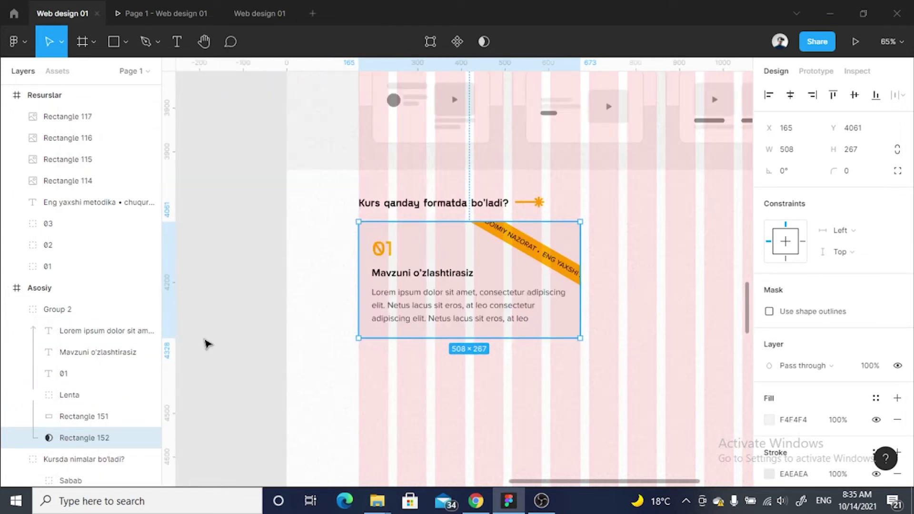
{"action": "left_click", "coordinate": [203, 357]}
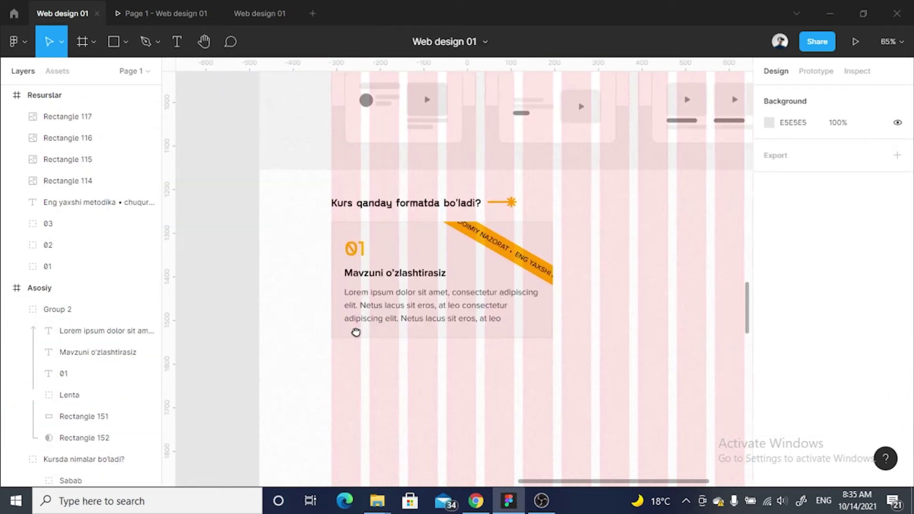
{"action": "left_click", "coordinate": [473, 248]}
{"action": "double_click", "coordinate": [473, 248]}
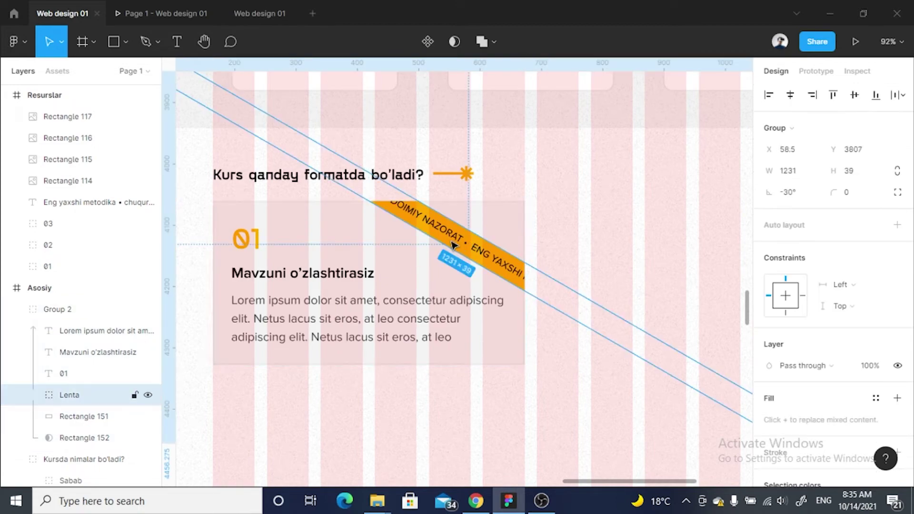
{"action": "left_click", "coordinate": [584, 212]}
{"action": "left_click", "coordinate": [446, 247]}
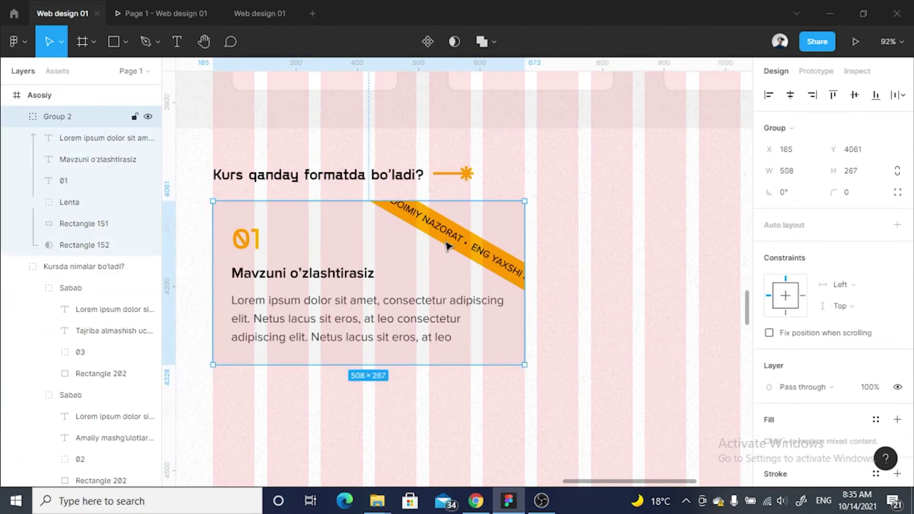
Slide the clipped Lenta ribbon along its -30° axis across card 01's top-right corner
{"action": "scroll", "coordinate": [448, 245], "scroll_direction": "down", "scroll_amount": 3}
{"action": "left_click", "coordinate": [241, 275]}
{"action": "scroll", "coordinate": [432, 207], "scroll_direction": "up", "scroll_amount": 3}
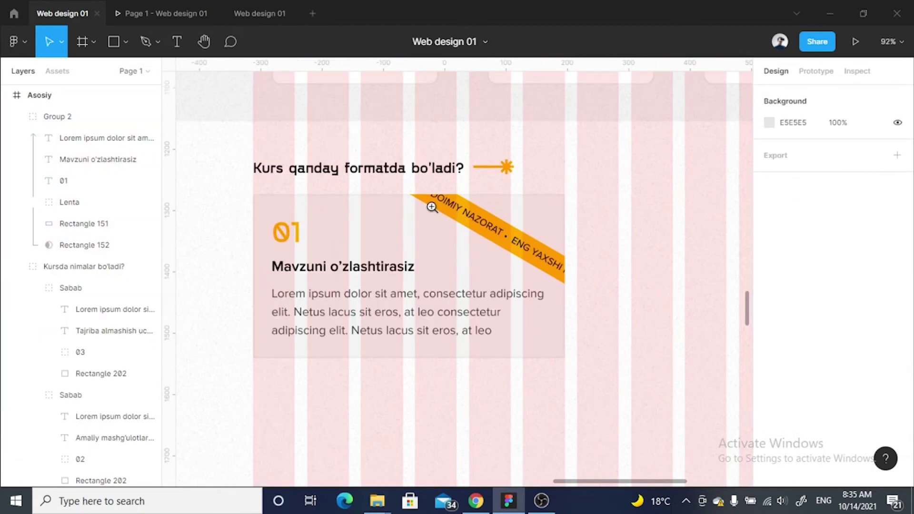
{"action": "left_click", "coordinate": [432, 207]}
{"action": "scroll", "coordinate": [476, 229], "scroll_direction": "up", "scroll_amount": 3}
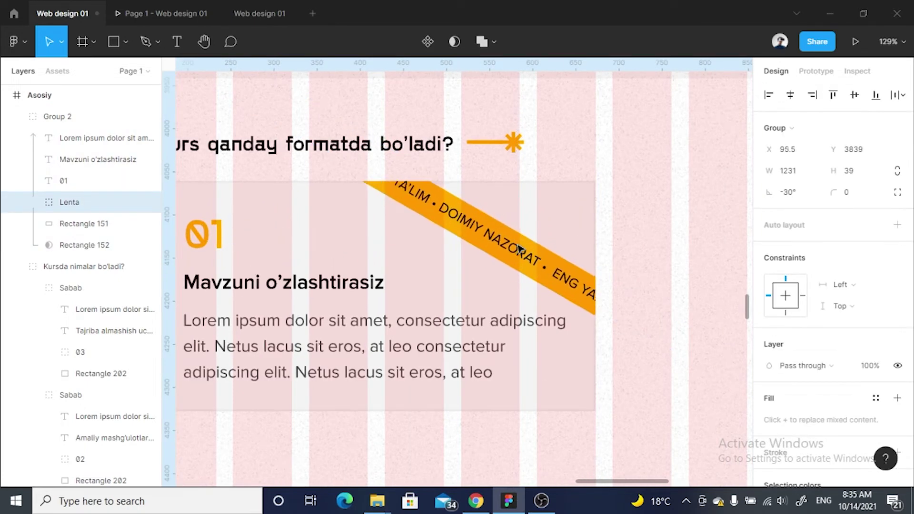
{"action": "left_click_drag", "start_coordinate": [520, 249], "coordinate": [503, 234]}
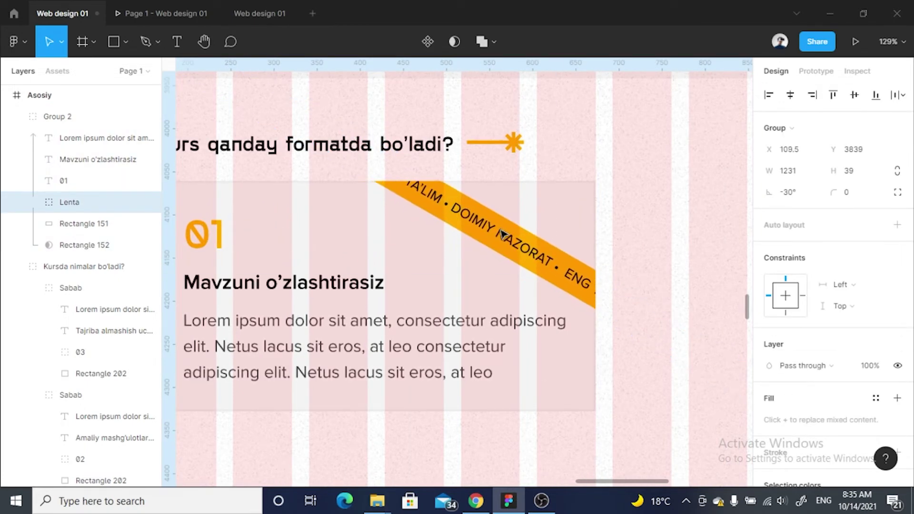
{"action": "scroll", "coordinate": [504, 233], "scroll_direction": "down", "scroll_amount": 5}
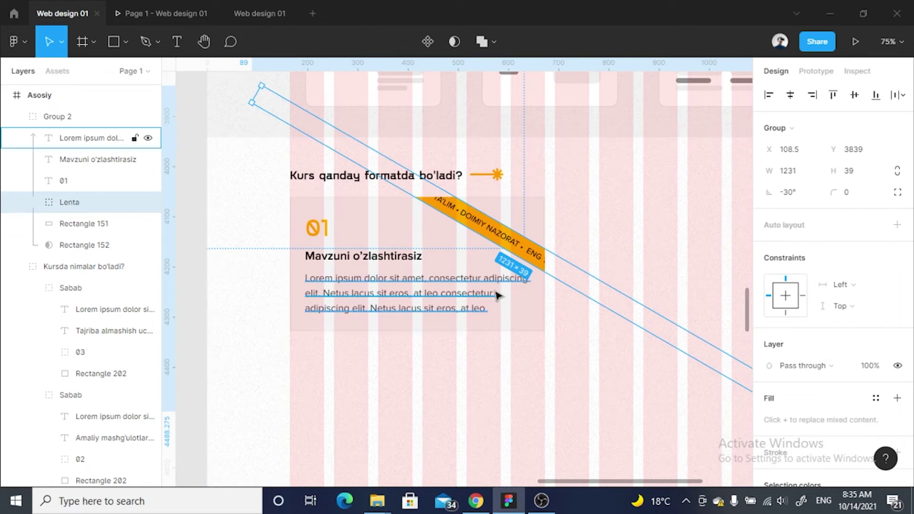
{"action": "scroll", "coordinate": [497, 295], "scroll_direction": "up", "scroll_amount": 3}
{"action": "mouse_move", "coordinate": [481, 224]}
{"action": "left_mouse_down"}
{"action": "mouse_move", "coordinate": [571, 286]}
{"action": "mouse_move", "coordinate": [483, 195]}
{"action": "mouse_move", "coordinate": [518, 245]}
{"action": "left_mouse_up"}
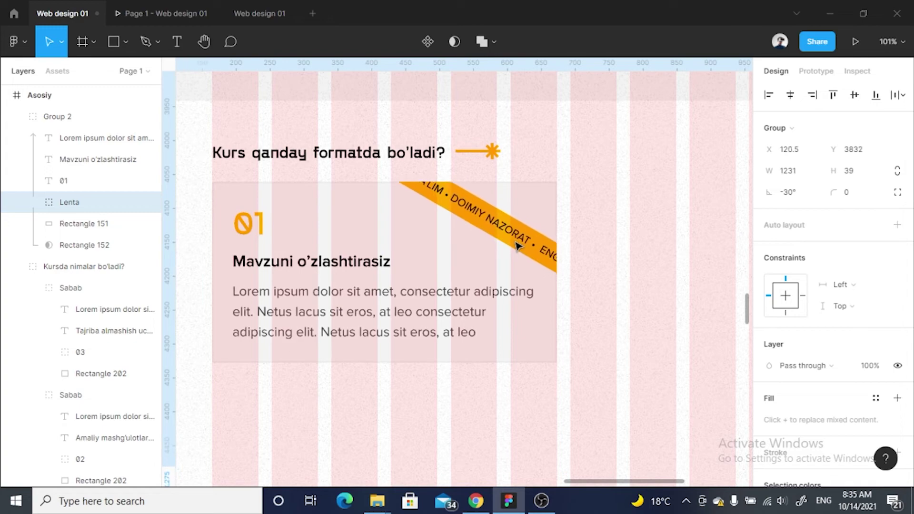
{"action": "scroll", "coordinate": [364, 214], "scroll_direction": "down", "scroll_amount": 5}
{"action": "left_click", "coordinate": [181, 268]}
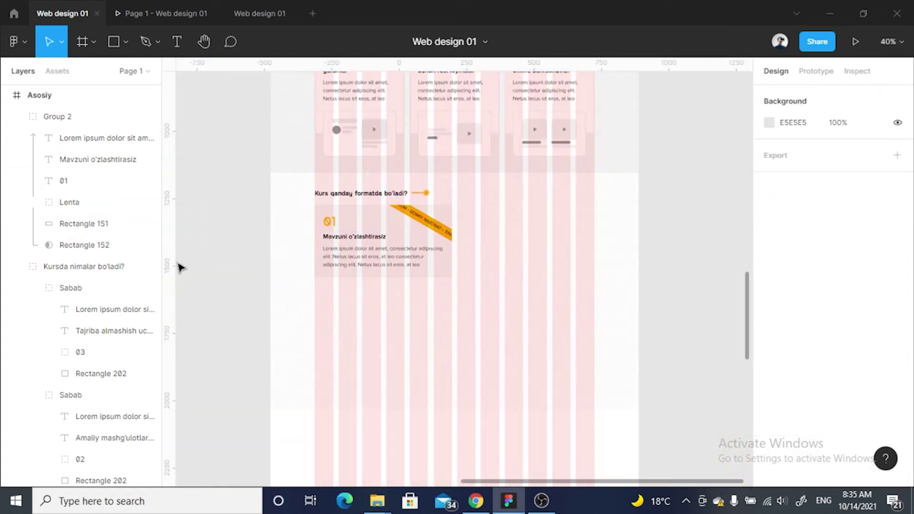
{"action": "scroll", "coordinate": [346, 237], "scroll_direction": "up", "scroll_amount": 1}
Duplicate the 01 card right and then down to form a 2×2 grid
{"action": "left_click", "coordinate": [370, 241]}
{"action": "mouse_move", "coordinate": [383, 251]}
{"action": "left_mouse_down"}
{"action": "mouse_move", "coordinate": [543, 239]}
{"action": "mouse_move", "coordinate": [503, 303]}
{"action": "mouse_move", "coordinate": [502, 321]}
{"action": "left_mouse_up"}
{"action": "left_click", "coordinate": [424, 241], "text": "shift"}
{"action": "left_click", "coordinate": [681, 325]}
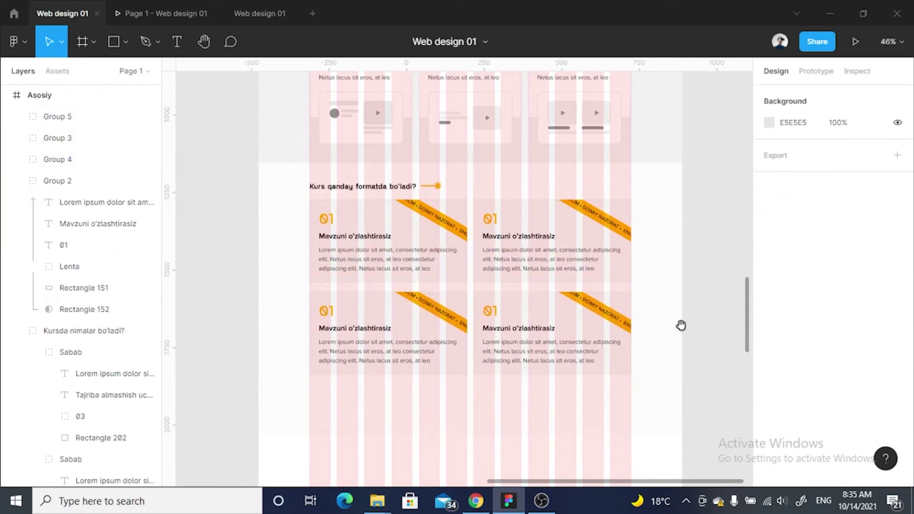
{"action": "scroll", "coordinate": [460, 244], "scroll_direction": "up", "scroll_amount": 3}
Number the top-right card 02 and title it 'Uy vazifalarini bajarasiz'
{"action": "double_click", "coordinate": [507, 198]}
{"action": "type", "text": "02"}
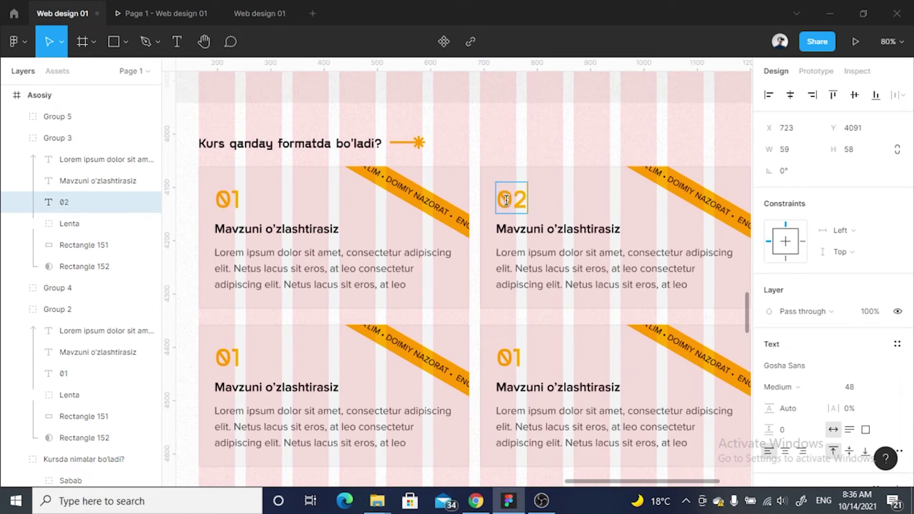
{"action": "double_click", "coordinate": [538, 233]}
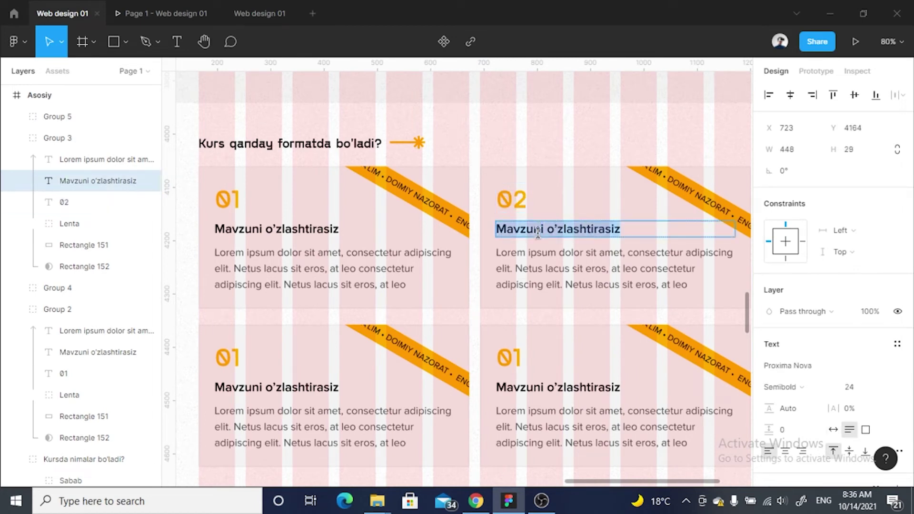
{"action": "type", "text": "Uy vazifalari"}
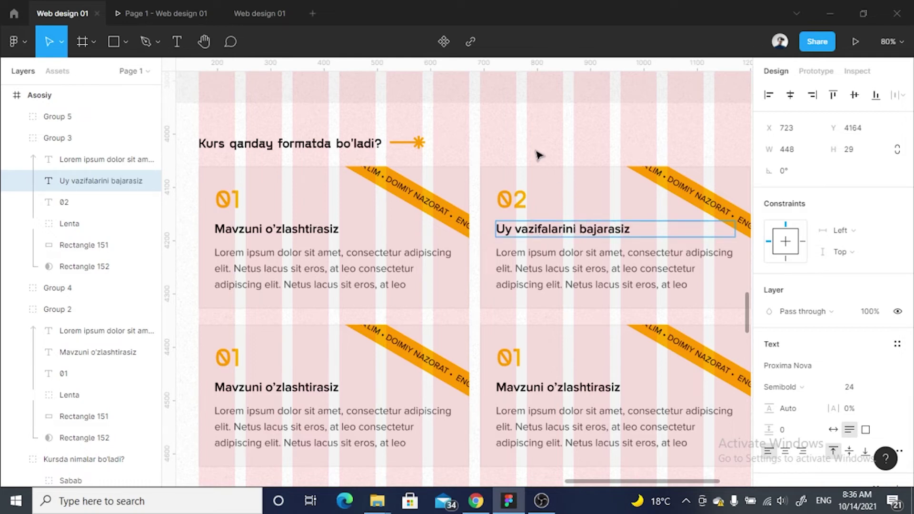
Number the lower-left card 03 and title it 'Ustoz feedback beradi'
{"action": "scroll", "coordinate": [532, 206], "scroll_direction": "down", "scroll_amount": 3}
{"action": "left_click", "coordinate": [354, 286]}
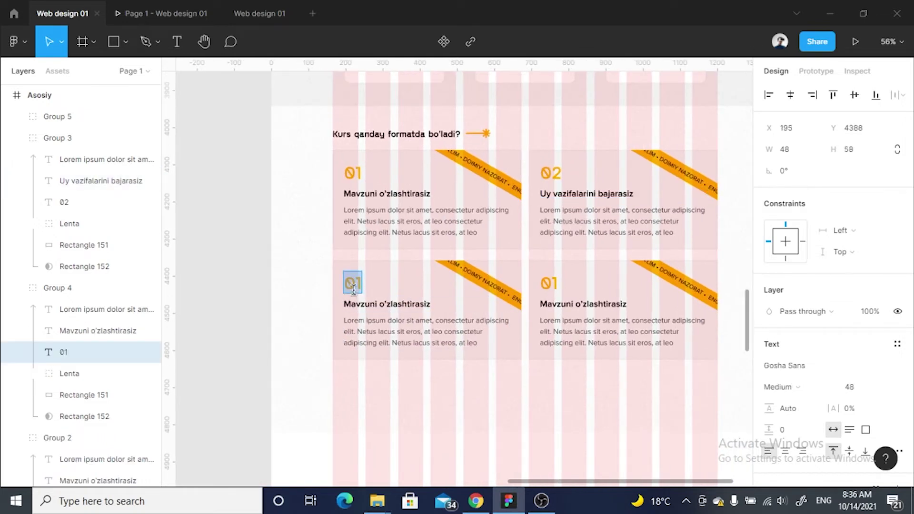
{"action": "type", "text": "03"}
{"action": "double_click", "coordinate": [385, 303]}
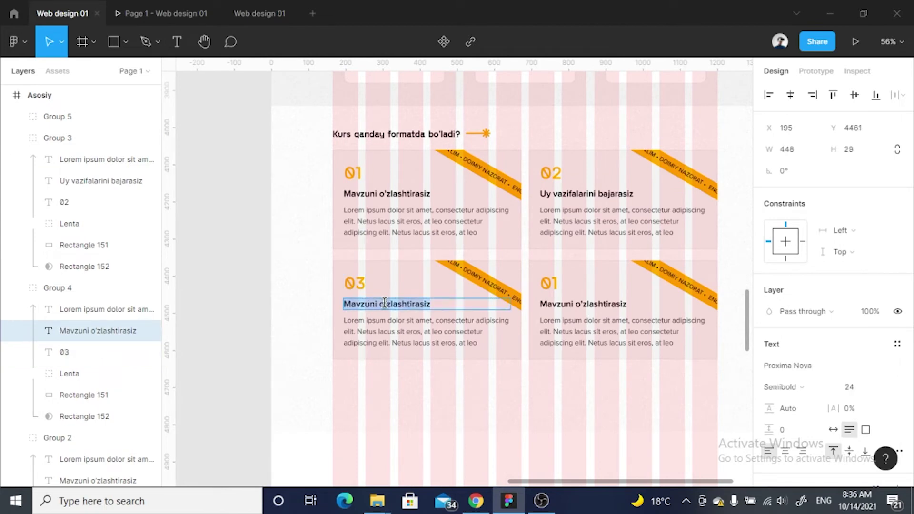
{"action": "scroll", "coordinate": [385, 304], "scroll_direction": "up", "scroll_amount": 3}
{"action": "type", "text": "Ustoz feedback beradi"}
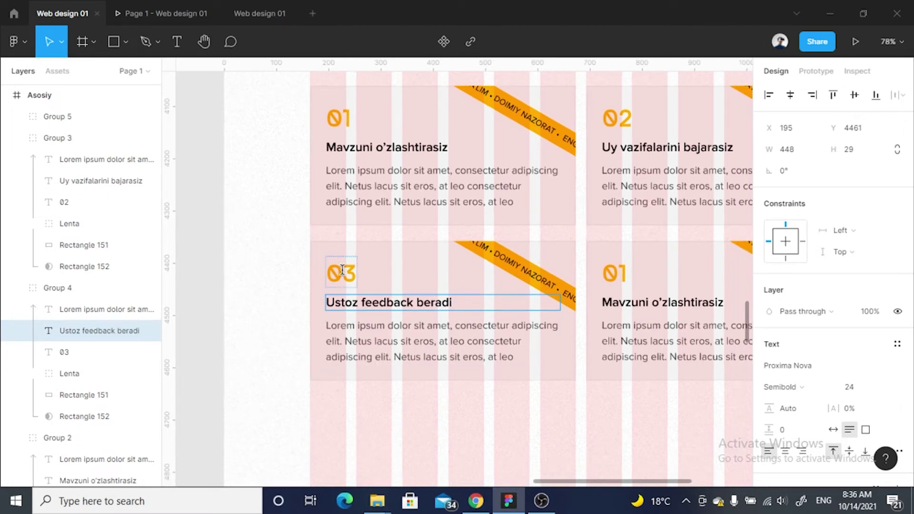
Number the lower-right card 04 and title it 'Keyingi darsga o'tiladi'
{"action": "scroll", "coordinate": [641, 280], "scroll_direction": "up", "scroll_amount": 1}
{"action": "left_click", "coordinate": [581, 286]}
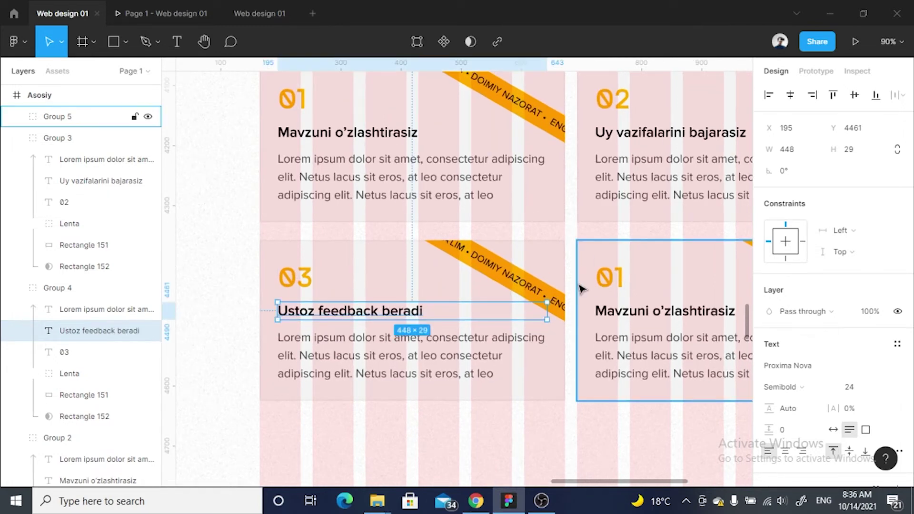
{"action": "double_click", "coordinate": [601, 281]}
{"action": "type", "text": "0"}
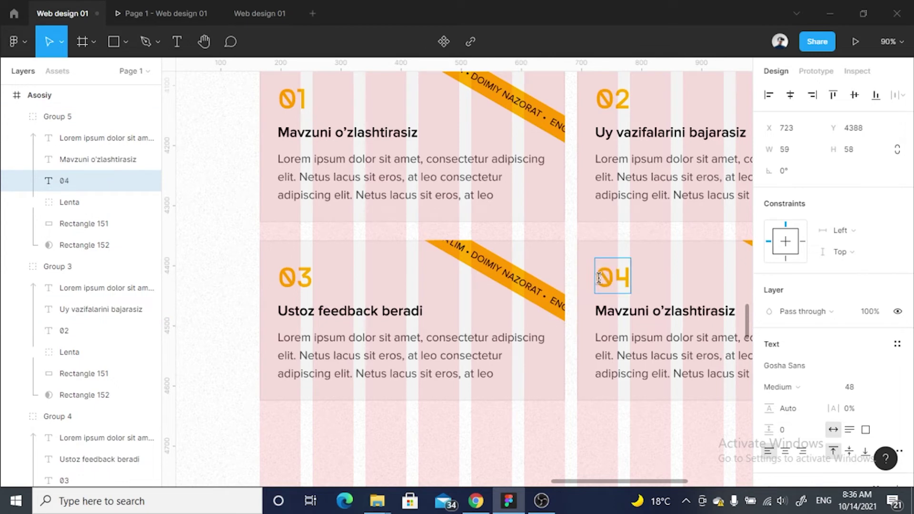
{"action": "scroll", "coordinate": [296, 439], "scroll_direction": "up", "scroll_amount": 2}
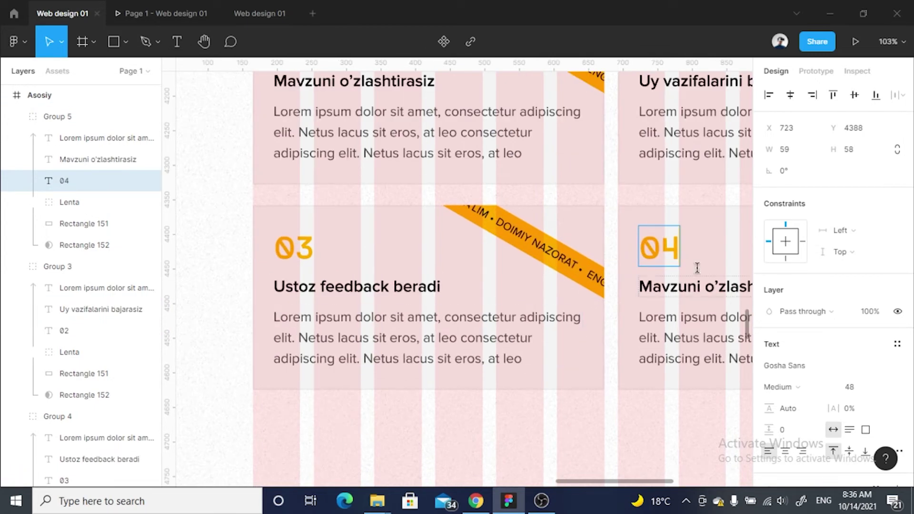
{"action": "double_click", "coordinate": [697, 287]}
{"action": "type", "text": "Keyingi darsga o’tiladi"}
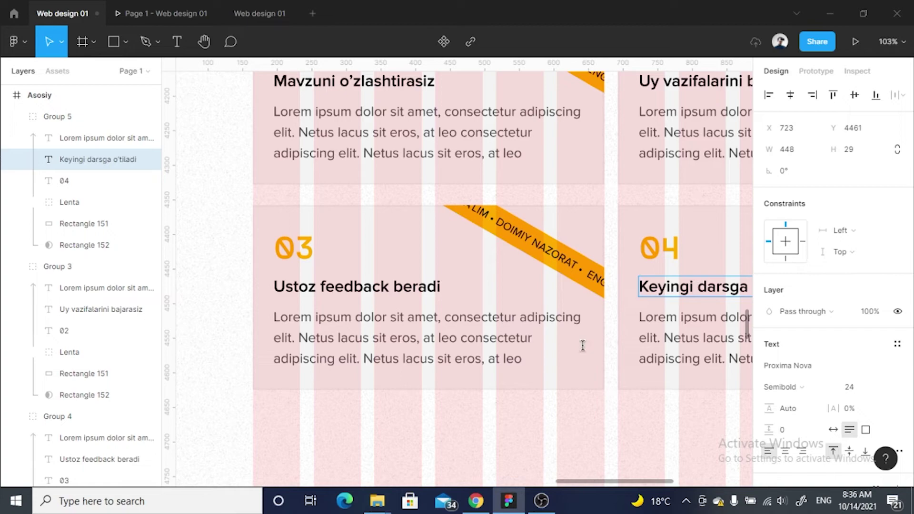
{"action": "scroll", "coordinate": [377, 422], "scroll_direction": "down", "scroll_amount": 5}
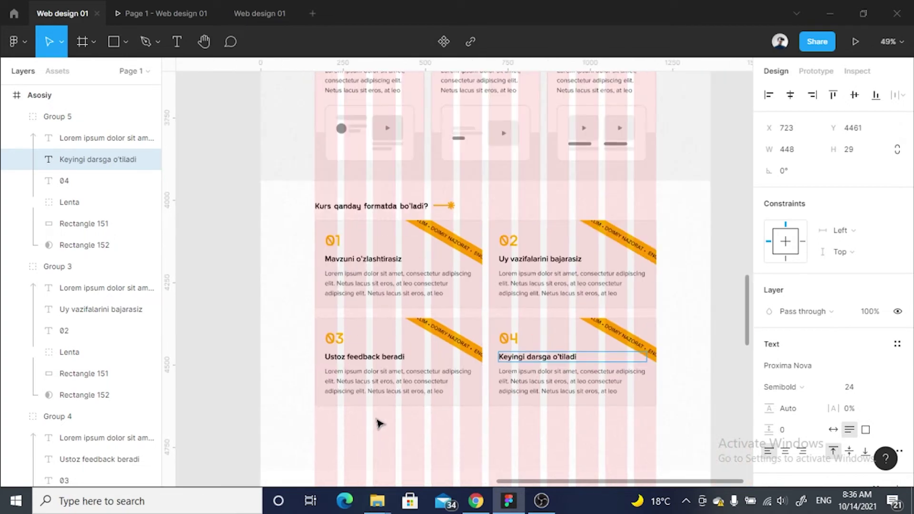
{"action": "left_click", "coordinate": [522, 315]}
{"action": "scroll", "coordinate": [444, 389], "scroll_direction": "up", "scroll_amount": 2}
{"action": "scroll", "coordinate": [444, 389], "scroll_direction": "up", "scroll_amount": 2}
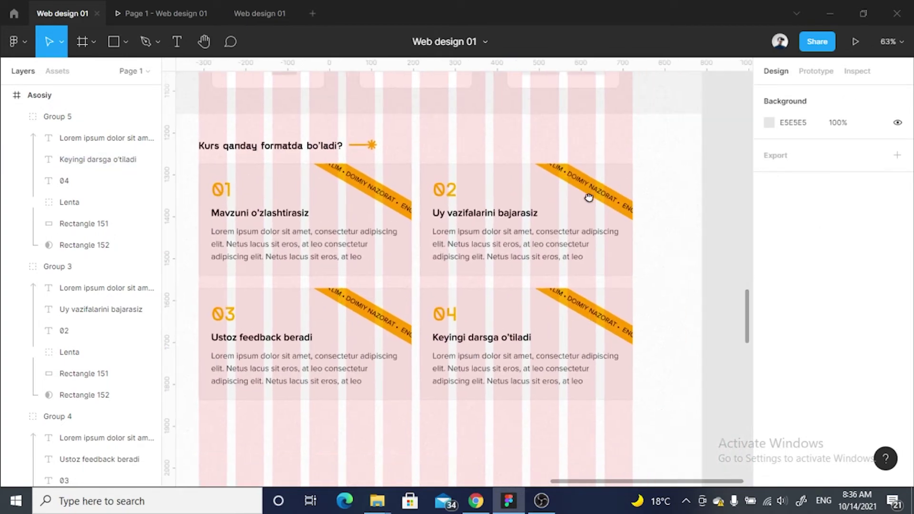
{"action": "scroll", "coordinate": [575, 179], "scroll_direction": "up", "scroll_amount": 3}
Slide the ribbons on cards 02 and 03 along their diagonals to show different words
{"action": "double_click", "coordinate": [574, 181]}
{"action": "scroll", "coordinate": [523, 213], "scroll_direction": "up", "scroll_amount": 1}
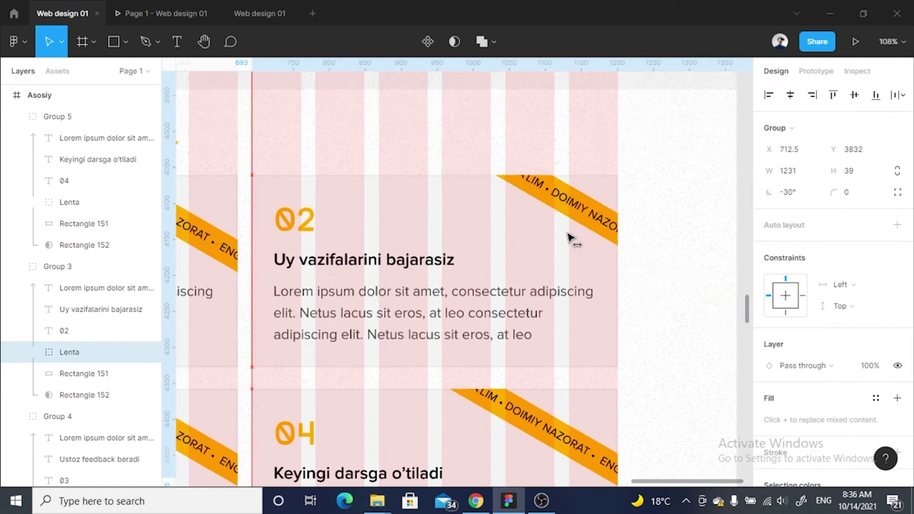
{"action": "mouse_move", "coordinate": [515, 203]}
{"action": "left_mouse_down"}
{"action": "mouse_move", "coordinate": [560, 233]}
{"action": "mouse_move", "coordinate": [544, 223]}
{"action": "left_mouse_up"}
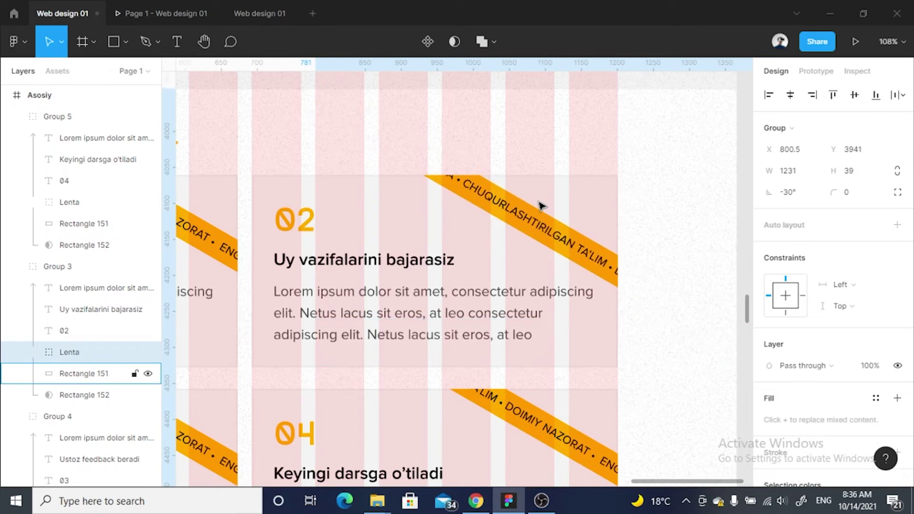
{"action": "scroll", "coordinate": [519, 292], "scroll_direction": "down", "scroll_amount": 5}
{"action": "scroll", "coordinate": [517, 298], "scroll_direction": "up", "scroll_amount": 8}
{"action": "left_click", "coordinate": [517, 298]}
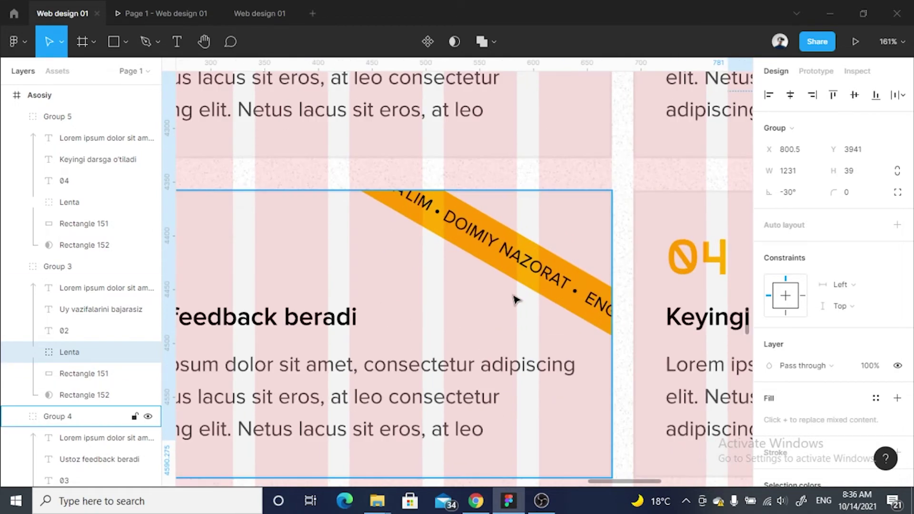
{"action": "double_click", "coordinate": [536, 294]}
{"action": "mouse_move", "coordinate": [517, 284]}
{"action": "left_mouse_down"}
{"action": "mouse_move", "coordinate": [514, 275]}
{"action": "mouse_move", "coordinate": [588, 305]}
{"action": "left_mouse_up"}
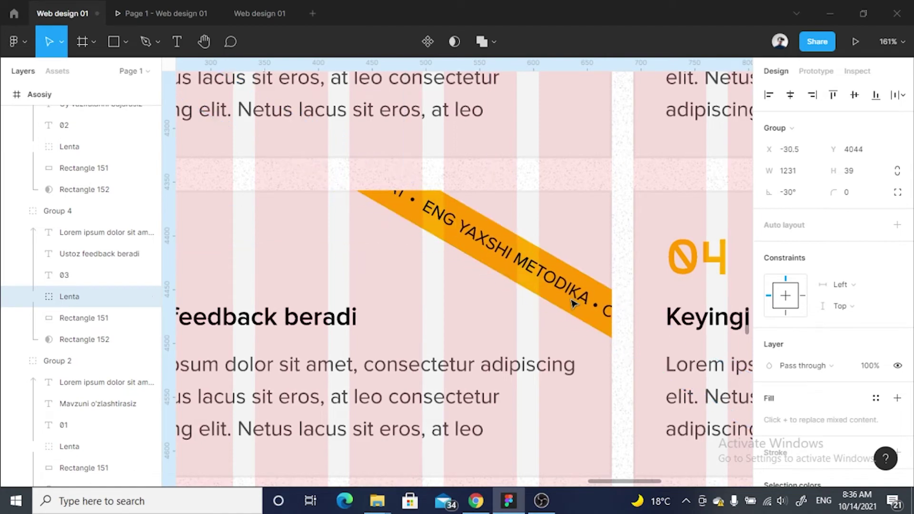
{"action": "left_click_drag", "start_coordinate": [585, 305], "coordinate": [581, 304]}
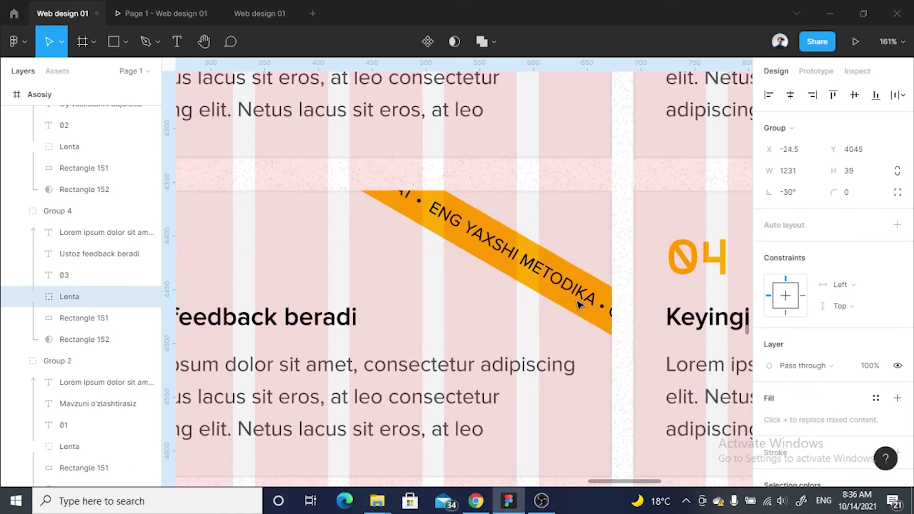
Shorten both section background rectangles from 877 to 767 tall
{"action": "scroll", "coordinate": [531, 296], "scroll_direction": "down", "scroll_amount": 5}
{"action": "scroll", "coordinate": [551, 316], "scroll_direction": "up", "scroll_amount": 5}
{"action": "scroll", "coordinate": [509, 184], "scroll_direction": "down", "scroll_amount": 5}
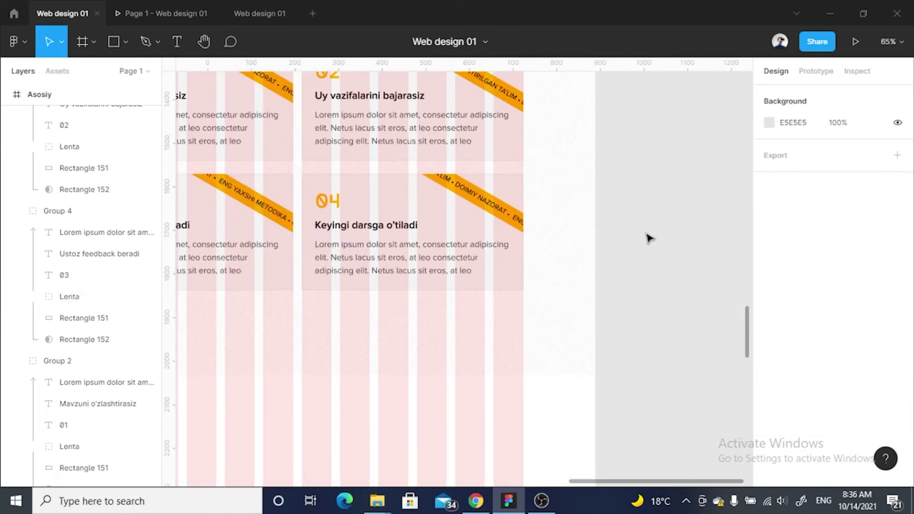
{"action": "scroll", "coordinate": [649, 239], "scroll_direction": "down", "scroll_amount": 3}
{"action": "left_click", "coordinate": [498, 324]}
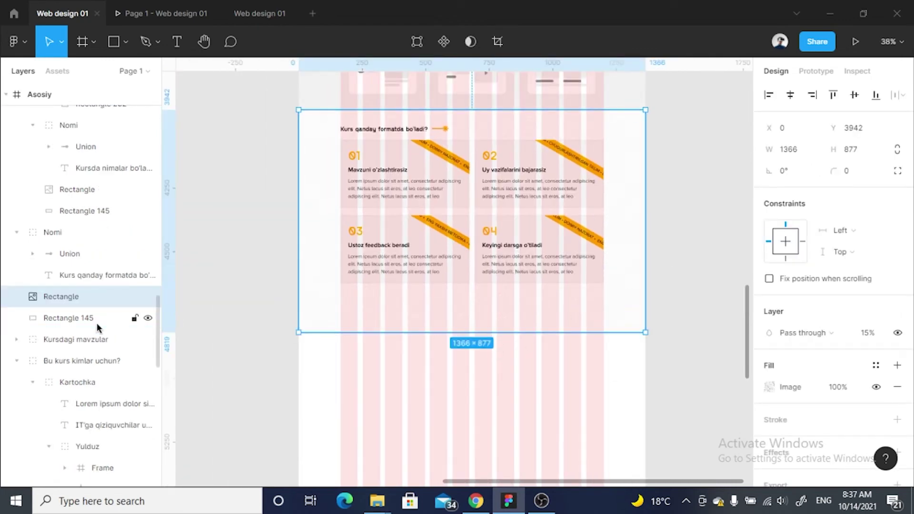
{"action": "left_click", "coordinate": [97, 325], "text": "shift"}
{"action": "left_click_drag", "start_coordinate": [482, 333], "coordinate": [483, 305]}
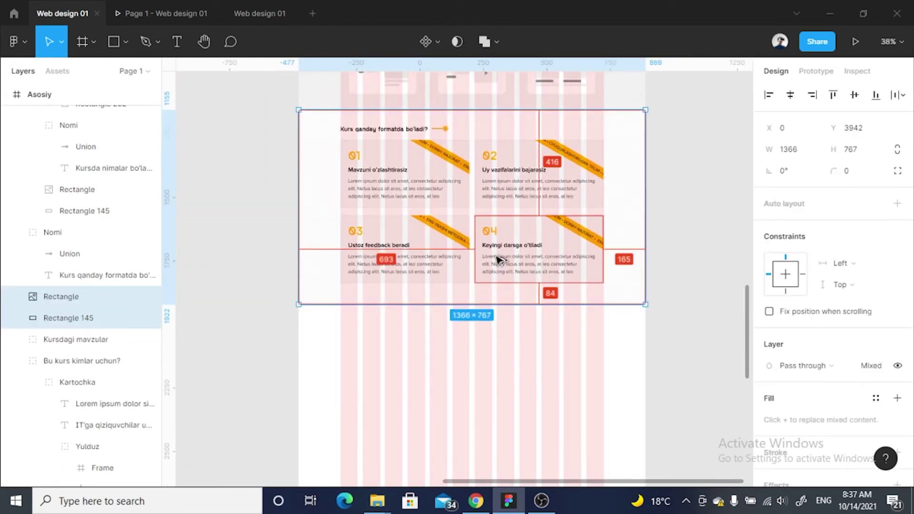
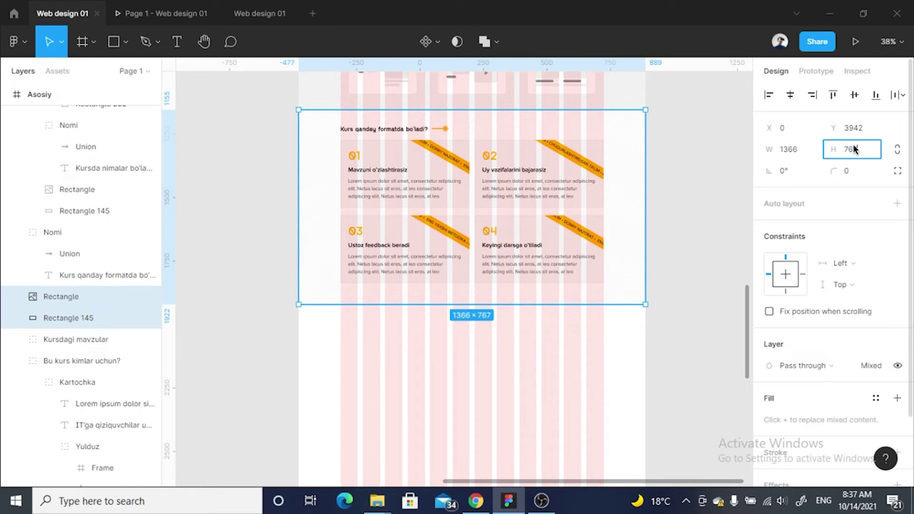
Set the section height to 743 and group its cards as 'Kurs qanday formatda bo'ladi?'
{"action": "type", "text": "743"}
{"action": "key", "text": "Return"}
{"action": "left_click_drag", "start_coordinate": [683, 344], "coordinate": [318, 129]}
{"action": "key", "text": "ctrl+g"}
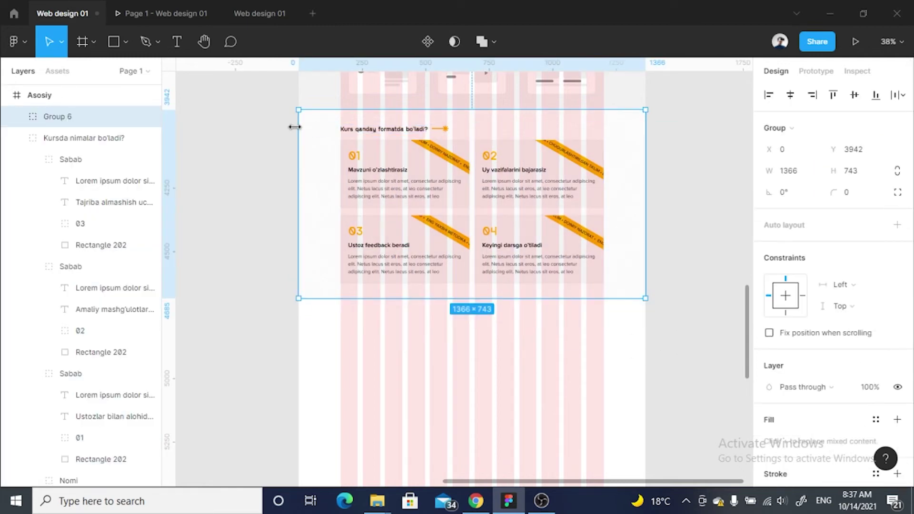
{"action": "double_click", "coordinate": [400, 132]}
{"action": "key", "text": "ctrl+c"}
{"action": "left_click", "coordinate": [257, 150]}
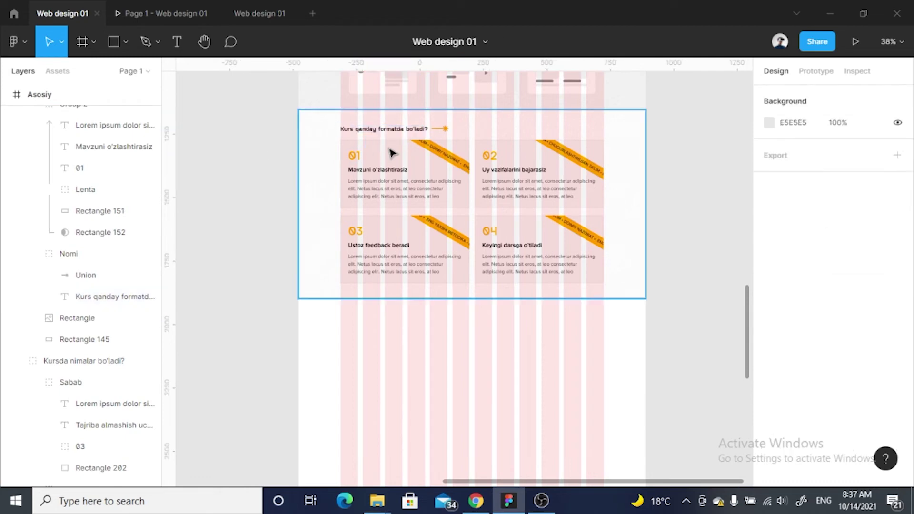
{"action": "left_click", "coordinate": [392, 149]}
{"action": "double_click", "coordinate": [75, 120]}
{"action": "key", "text": "ctrl+v"}
{"action": "key", "text": "Return"}
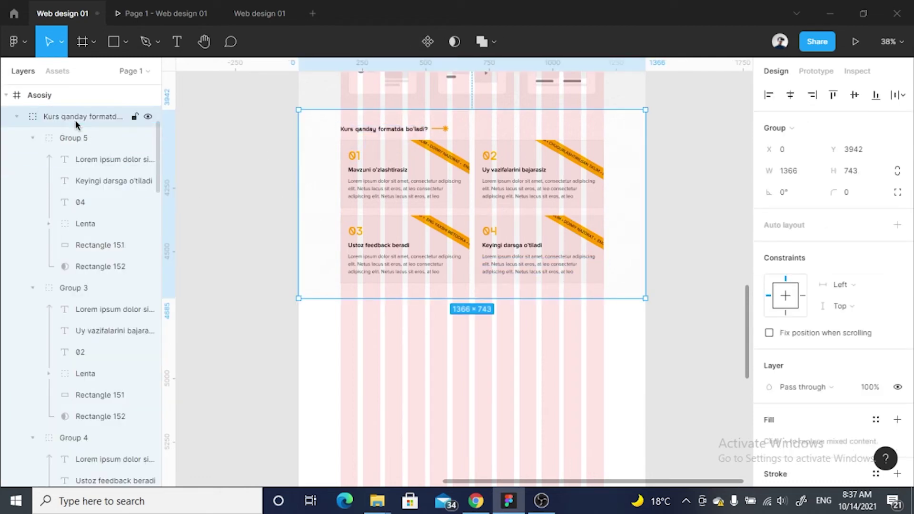
Collapse Groups 5, 3, 4, 2 and the Nomi group in the layer list
{"action": "left_click", "coordinate": [33, 137]}
{"action": "left_click", "coordinate": [33, 160]}
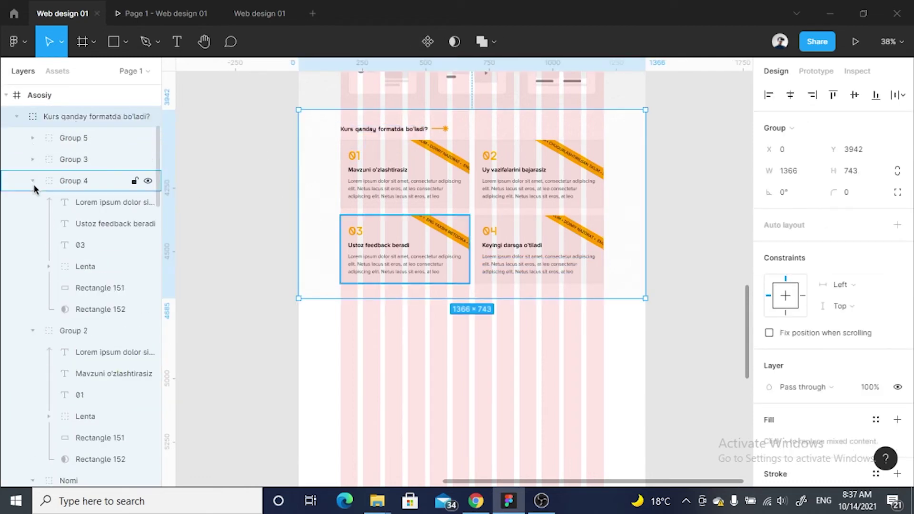
{"action": "left_click", "coordinate": [33, 181]}
{"action": "left_click", "coordinate": [32, 203]}
{"action": "left_click", "coordinate": [33, 223]}
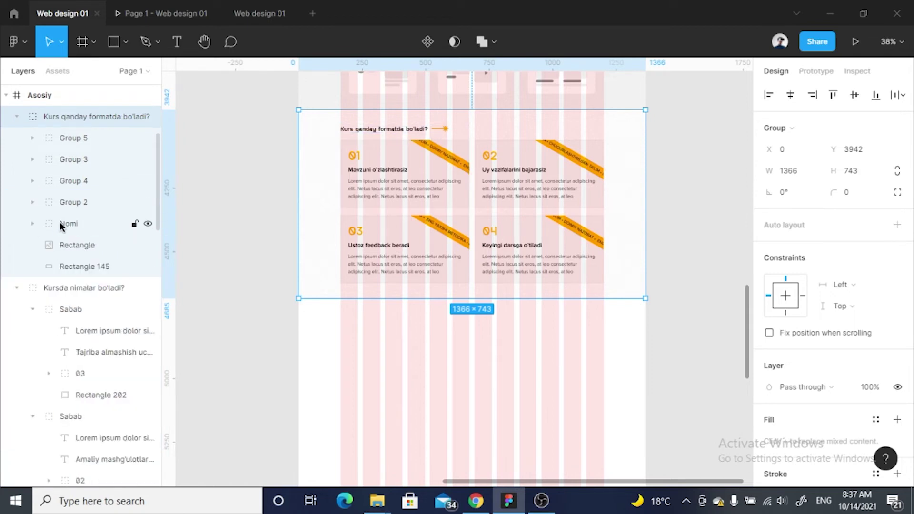
Rename each of the four card groups to 'Format'
{"action": "double_click", "coordinate": [72, 138]}
{"action": "scroll", "coordinate": [329, 200], "scroll_direction": "up", "scroll_amount": 1}
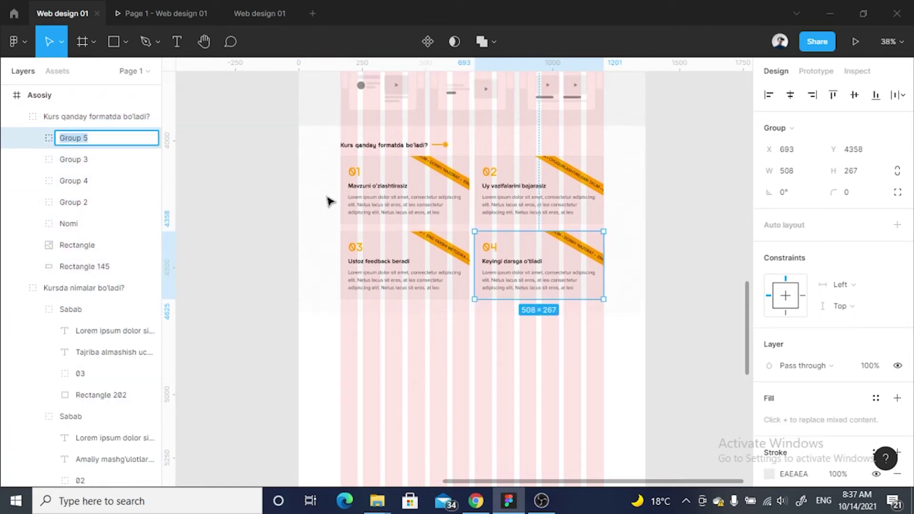
{"action": "scroll", "coordinate": [335, 198], "scroll_direction": "up", "scroll_amount": 1, "text": "ctrl"}
{"action": "type", "text": "Format"}
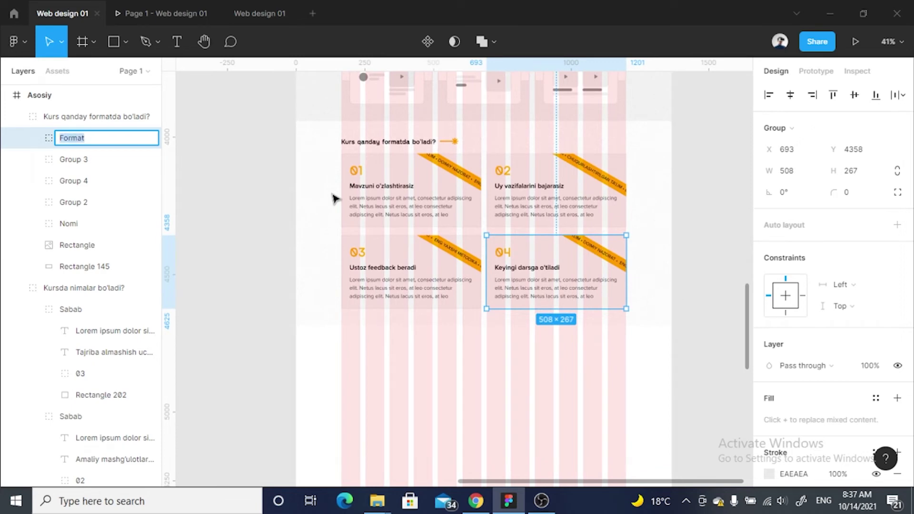
{"action": "double_click", "coordinate": [104, 165]}
{"action": "type", "text": "Format"}
{"action": "left_click", "coordinate": [86, 181]}
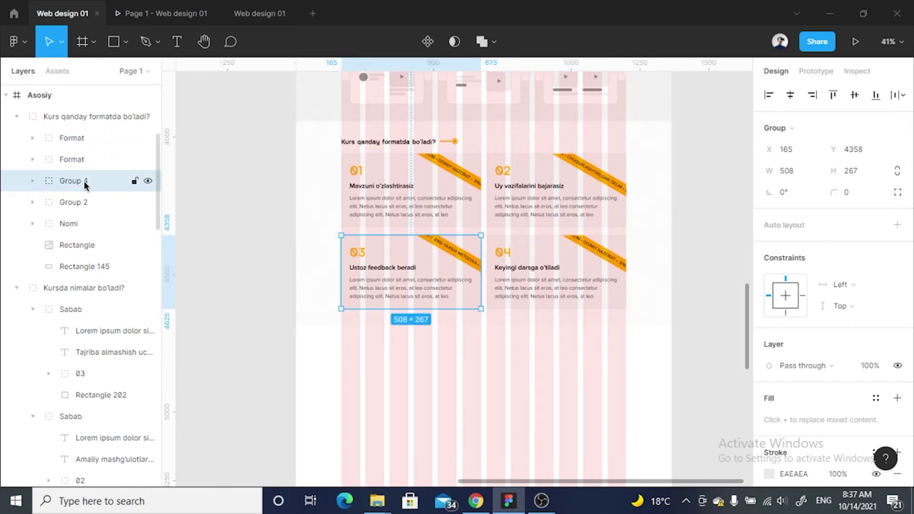
{"action": "double_click", "coordinate": [84, 185]}
{"action": "type", "text": "Format"}
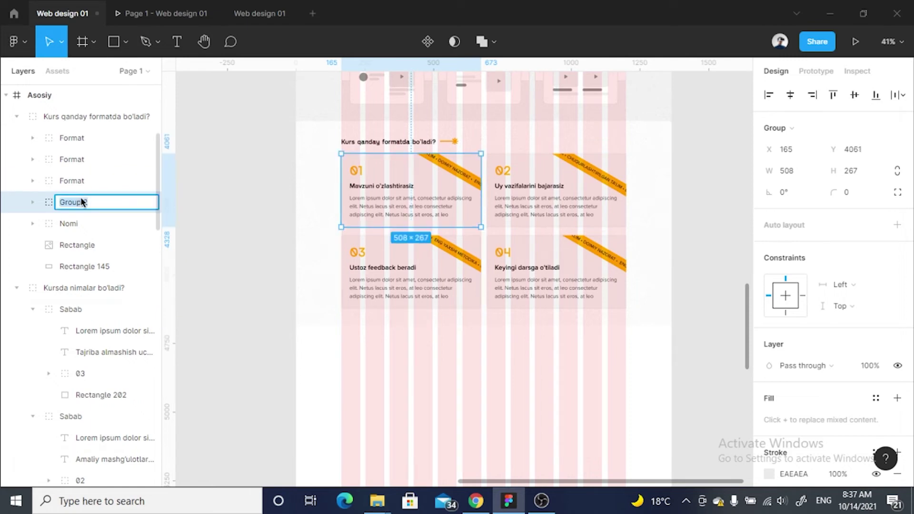
{"action": "type", "text": "Format"}
{"action": "left_click", "coordinate": [234, 260]}
{"action": "scroll", "coordinate": [286, 247], "scroll_direction": "right", "scroll_amount": 1}
{"action": "scroll", "coordinate": [315, 237], "scroll_direction": "right", "scroll_amount": 1}
Alt-drag a copy of the 'Kursda nimalar bo'ladi?' section below the format cards
{"action": "left_click", "coordinate": [478, 245]}
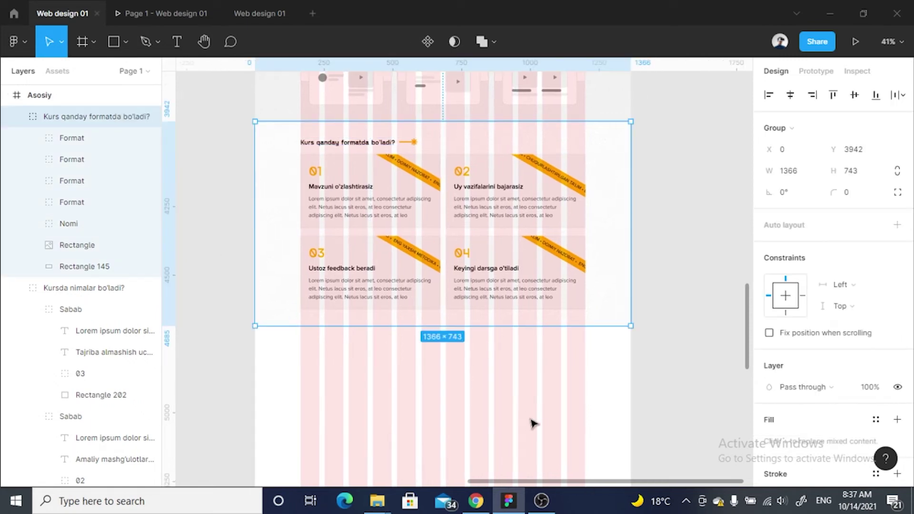
{"action": "left_click", "coordinate": [531, 423]}
{"action": "scroll", "coordinate": [498, 252], "scroll_direction": "down", "scroll_amount": 3, "text": "ctrl"}
{"action": "scroll", "coordinate": [494, 271], "scroll_direction": "down", "scroll_amount": 2, "text": "ctrl"}
{"action": "scroll", "coordinate": [435, 272], "scroll_direction": "up", "scroll_amount": 1}
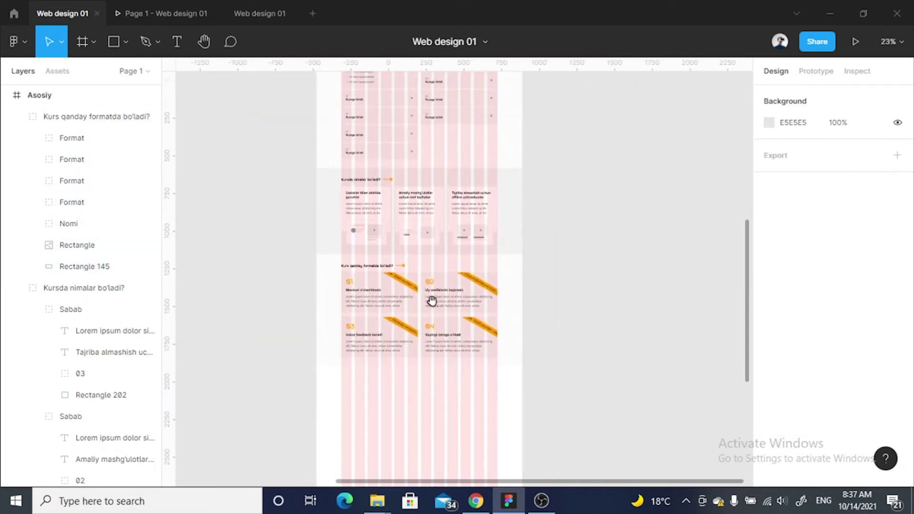
{"action": "scroll", "coordinate": [449, 254], "scroll_direction": "up", "scroll_amount": 3, "text": "ctrl"}
{"action": "scroll", "coordinate": [405, 306], "scroll_direction": "up", "scroll_amount": 1}
{"action": "scroll", "coordinate": [396, 336], "scroll_direction": "up", "scroll_amount": 2}
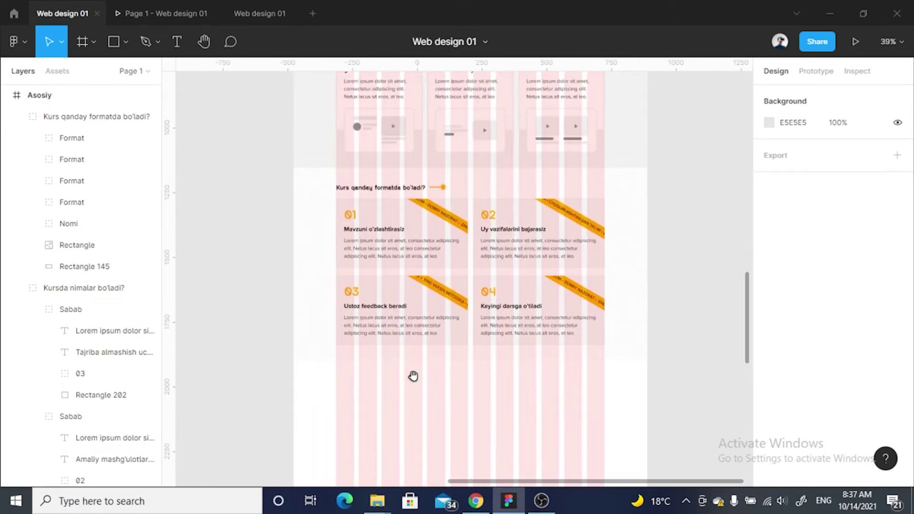
{"action": "scroll", "coordinate": [543, 362], "scroll_direction": "left", "scroll_amount": 3}
{"action": "scroll", "coordinate": [337, 316], "scroll_direction": "right", "scroll_amount": 5}
{"action": "scroll", "coordinate": [412, 286], "scroll_direction": "down", "scroll_amount": 2, "text": "ctrl"}
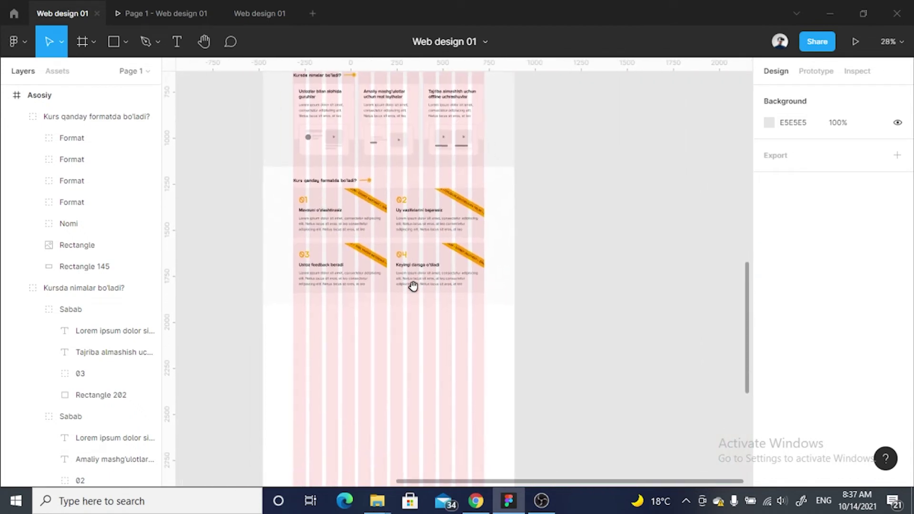
{"action": "scroll", "coordinate": [347, 313], "scroll_direction": "up", "scroll_amount": 2, "text": "ctrl"}
{"action": "scroll", "coordinate": [374, 302], "scroll_direction": "down", "scroll_amount": 1}
{"action": "scroll", "coordinate": [376, 309], "scroll_direction": "up", "scroll_amount": 1}
{"action": "scroll", "coordinate": [376, 307], "scroll_direction": "up", "scroll_amount": 2}
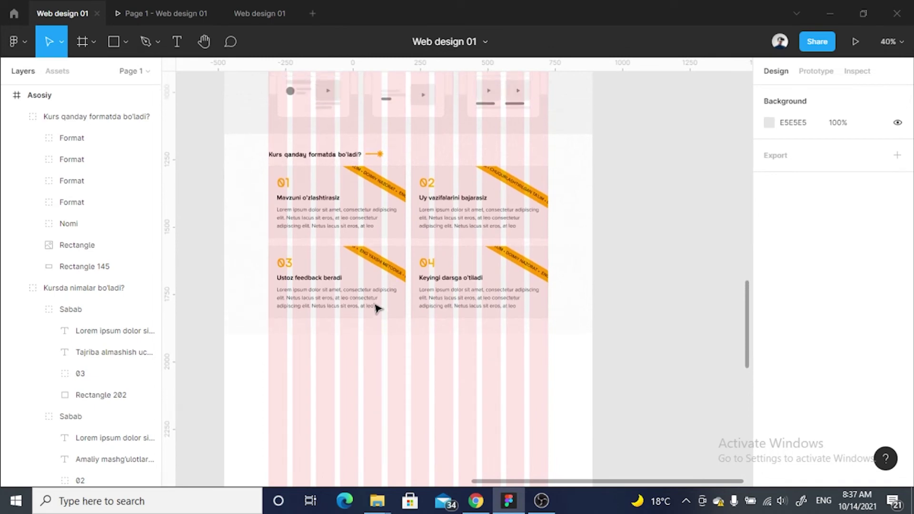
{"action": "scroll", "coordinate": [376, 302], "scroll_direction": "down", "scroll_amount": 3, "text": "ctrl"}
{"action": "left_click", "coordinate": [392, 219]}
{"action": "scroll", "coordinate": [414, 197], "scroll_direction": "down", "scroll_amount": 2}
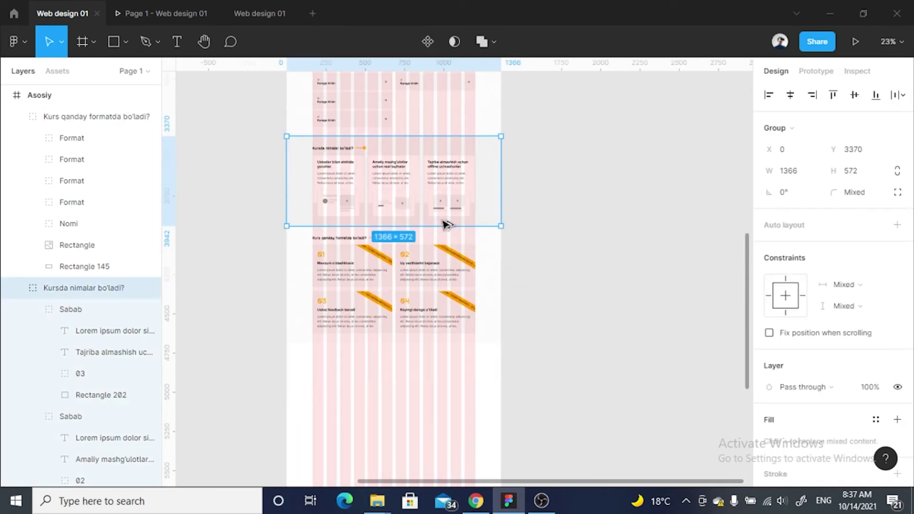
{"action": "left_click_drag", "start_coordinate": [446, 224], "coordinate": [456, 399]}
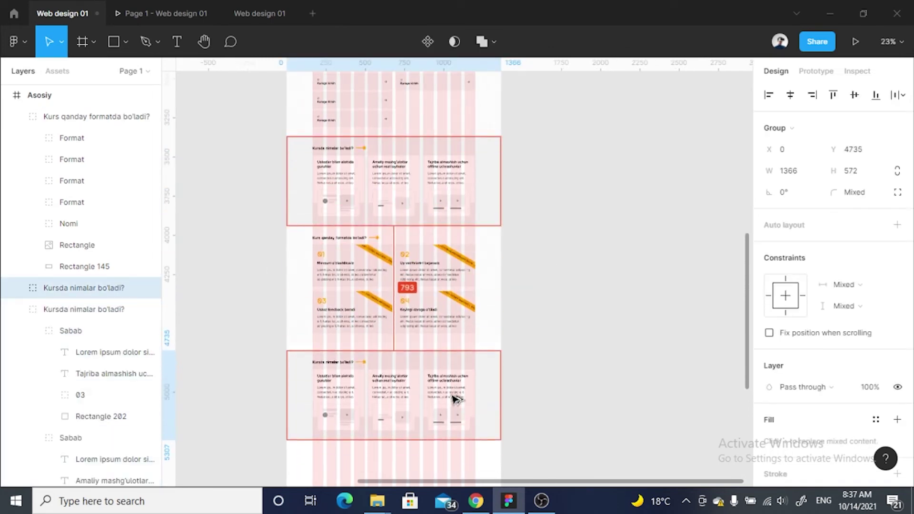
{"action": "left_click", "coordinate": [601, 370]}
{"action": "scroll", "coordinate": [306, 341], "scroll_direction": "down", "scroll_amount": 2}
{"action": "scroll", "coordinate": [320, 313], "scroll_direction": "up", "scroll_amount": 2, "text": "ctrl"}
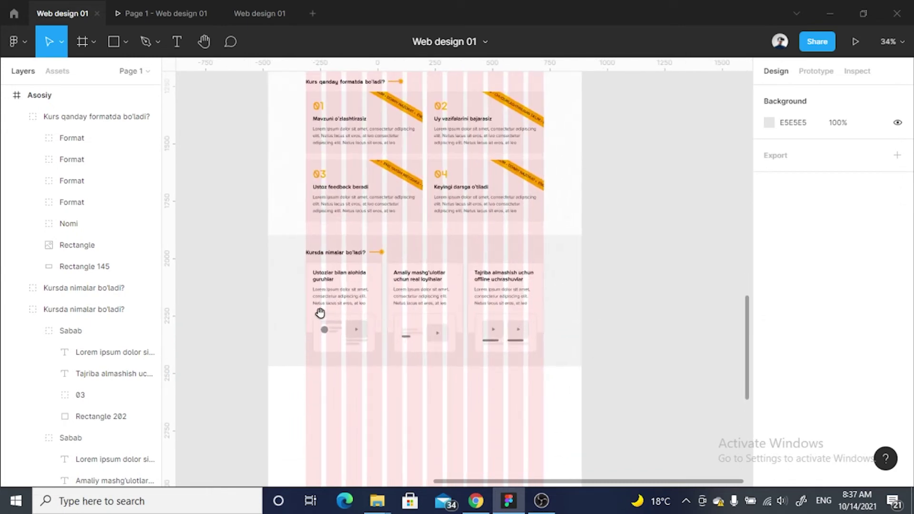
{"action": "scroll", "coordinate": [505, 328], "scroll_direction": "down", "scroll_amount": 2}
{"action": "scroll", "coordinate": [473, 288], "scroll_direction": "up", "scroll_amount": 3, "text": "ctrl"}
Ungroup the copied section and delete its cards, leaving the heading and arrow
{"action": "left_click", "coordinate": [429, 227]}
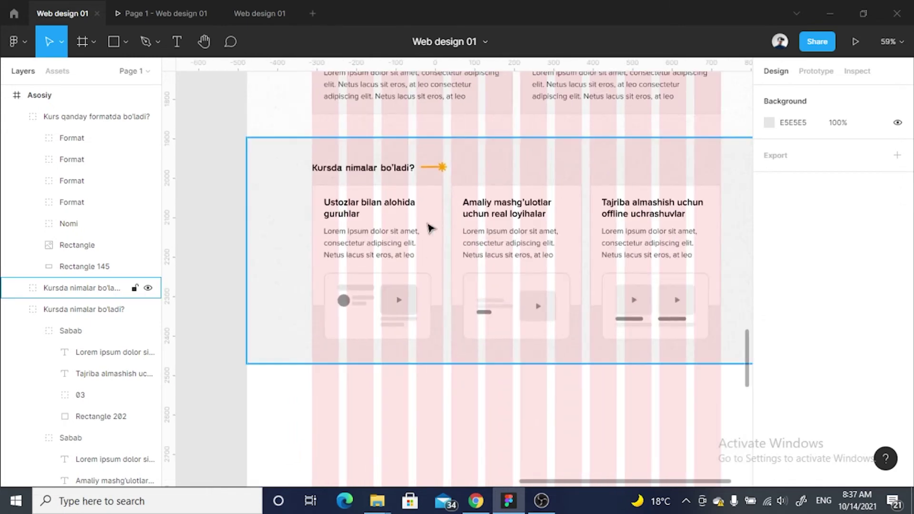
{"action": "right_click", "coordinate": [347, 238]}
{"action": "left_click", "coordinate": [383, 274]}
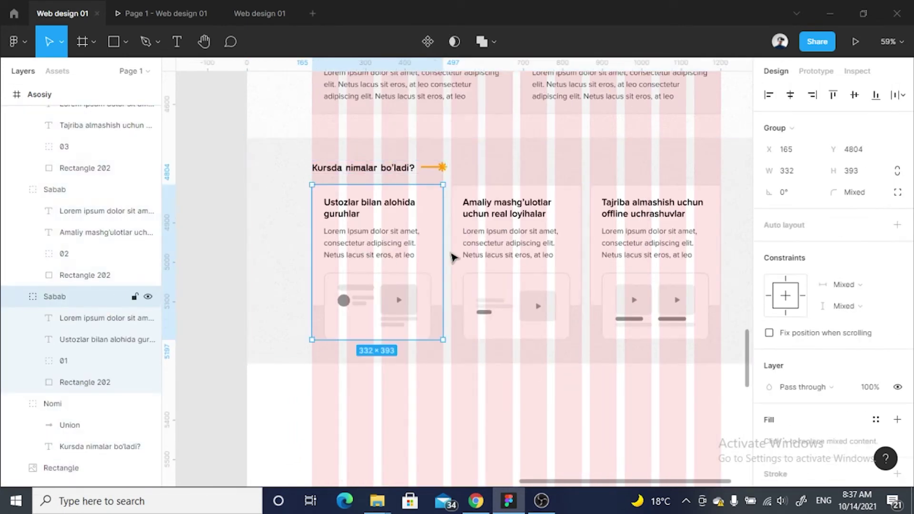
{"action": "left_click", "coordinate": [657, 254], "text": "shift"}
{"action": "key", "text": "Delete"}
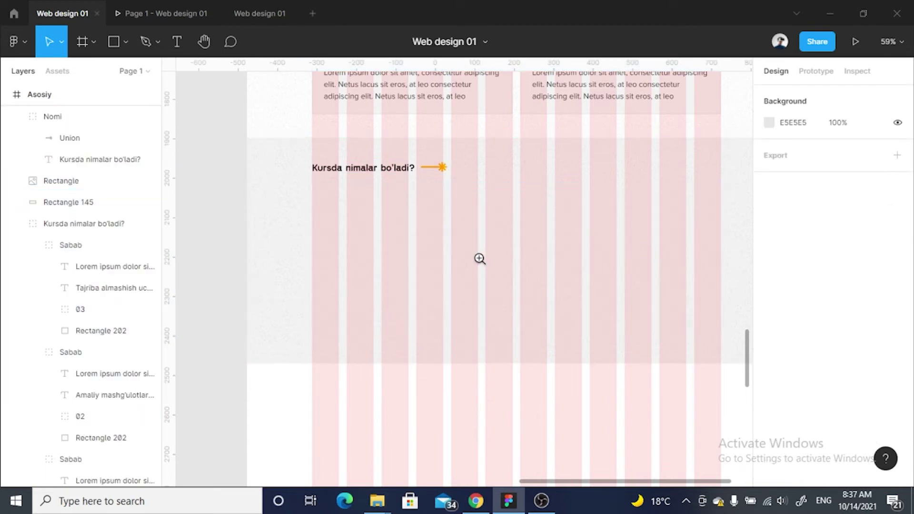
{"action": "scroll", "coordinate": [479, 260], "scroll_direction": "down", "scroll_amount": 3, "text": "ctrl"}
Select the four student result image cards, Rectangles 114–117
{"action": "left_click_drag", "start_coordinate": [394, 237], "coordinate": [455, 368]}
{"action": "scroll", "coordinate": [443, 169], "scroll_direction": "up", "scroll_amount": 2, "text": "ctrl"}
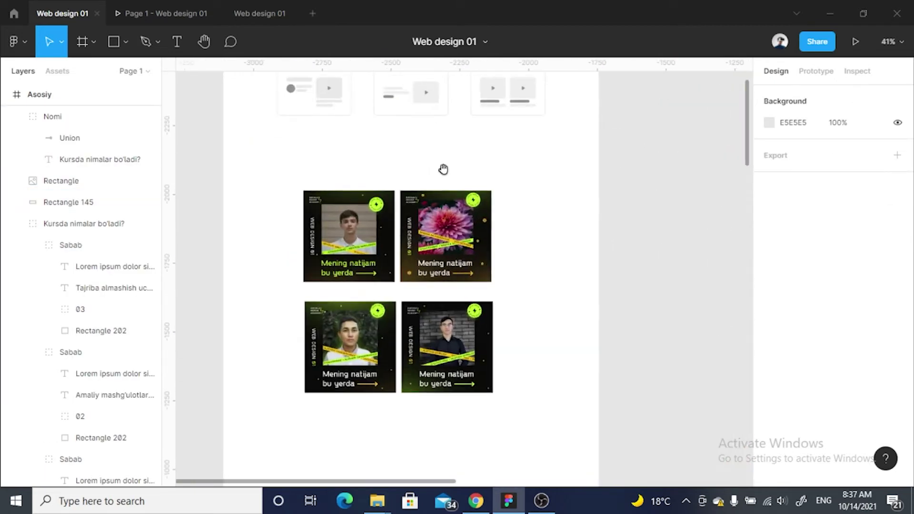
{"action": "scroll", "coordinate": [438, 268], "scroll_direction": "up", "scroll_amount": 3, "text": "ctrl"}
{"action": "scroll", "coordinate": [405, 224], "scroll_direction": "up", "scroll_amount": 2, "text": "ctrl"}
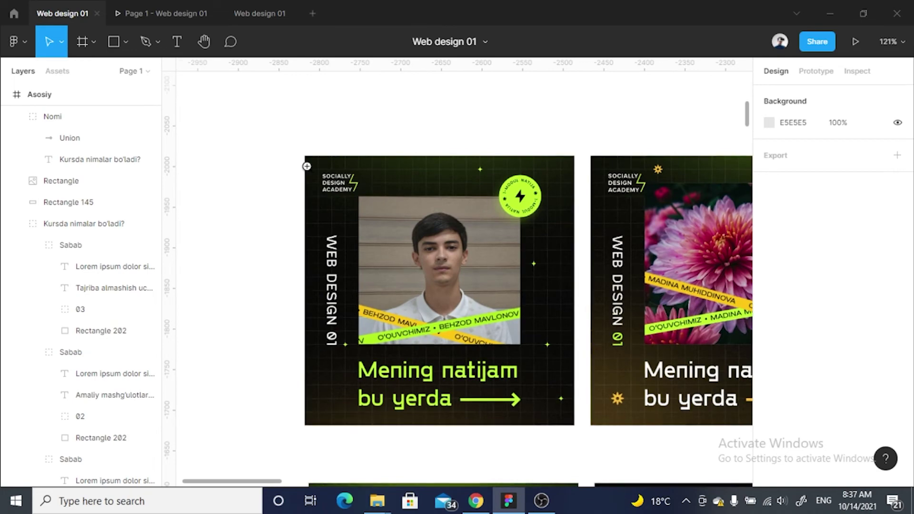
{"action": "scroll", "coordinate": [369, 180], "scroll_direction": "down", "scroll_amount": 2, "text": "ctrl"}
{"action": "scroll", "coordinate": [369, 179], "scroll_direction": "down", "scroll_amount": 1, "text": "ctrl"}
{"action": "scroll", "coordinate": [404, 196], "scroll_direction": "down", "scroll_amount": 1, "text": "ctrl"}
{"action": "scroll", "coordinate": [442, 214], "scroll_direction": "down", "scroll_amount": 3, "text": "ctrl"}
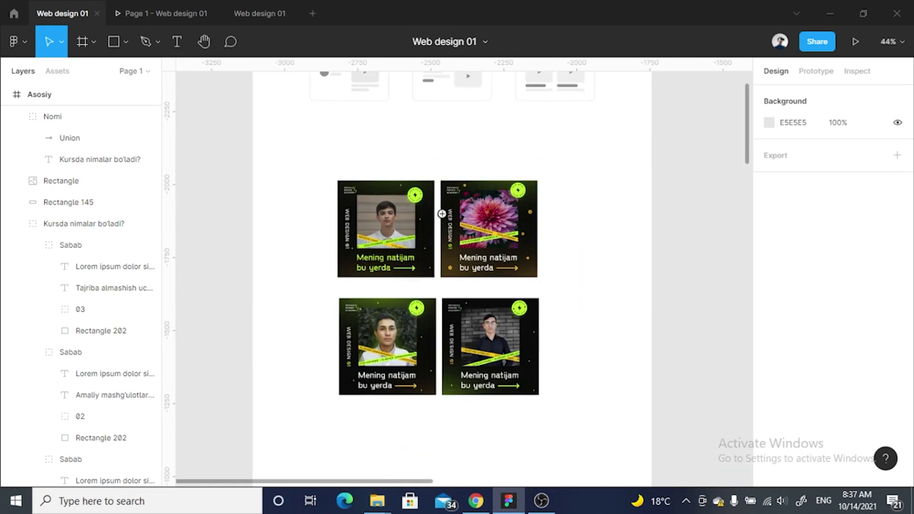
{"action": "left_click_drag", "start_coordinate": [591, 200], "coordinate": [359, 429]}
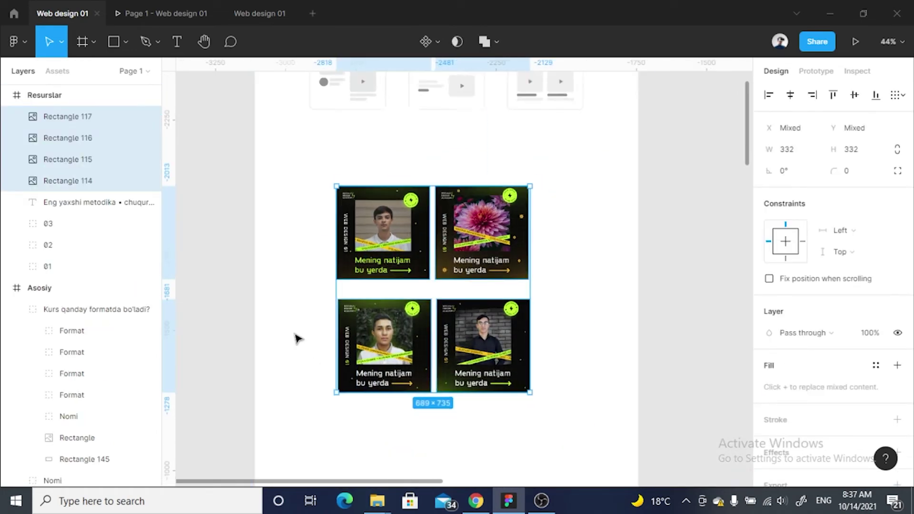
{"action": "scroll", "coordinate": [297, 338], "scroll_direction": "down", "scroll_amount": 3, "text": "ctrl"}
{"action": "scroll", "coordinate": [551, 308], "scroll_direction": "down", "scroll_amount": 5}
{"action": "scroll", "coordinate": [429, 271], "scroll_direction": "down", "scroll_amount": 5}
{"action": "scroll", "coordinate": [257, 280], "scroll_direction": "up", "scroll_amount": 2, "text": "ctrl"}
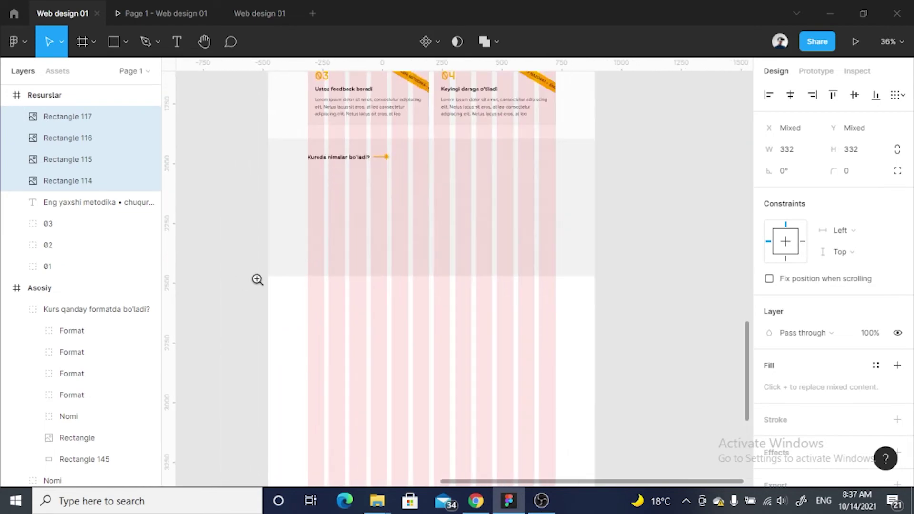
{"action": "scroll", "coordinate": [393, 332], "scroll_direction": "up", "scroll_amount": 1, "text": "ctrl"}
{"action": "scroll", "coordinate": [320, 370], "scroll_direction": "down", "scroll_amount": 1}
{"action": "scroll", "coordinate": [321, 369], "scroll_direction": "up", "scroll_amount": 1, "text": "ctrl"}
Paste the student cards into the Asosiy frame and move them to its left
{"action": "left_click", "coordinate": [276, 341]}
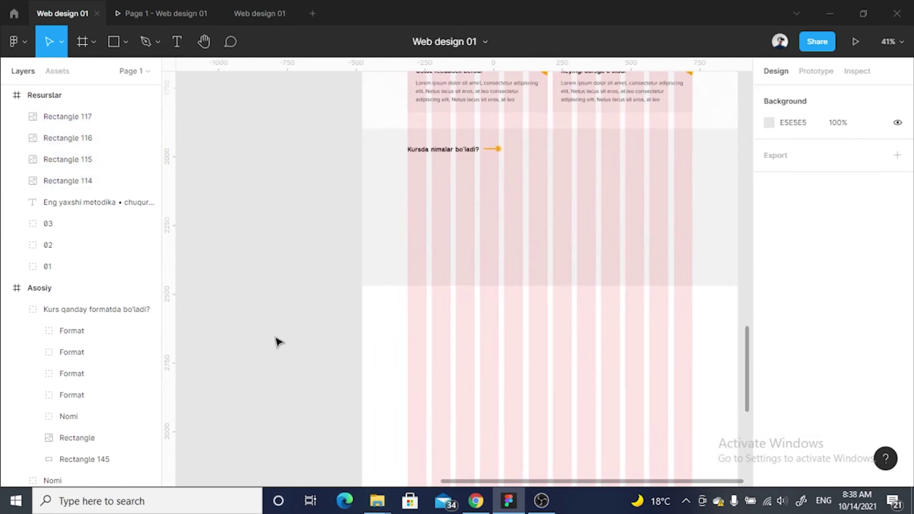
{"action": "key", "text": "ctrl+v"}
{"action": "mouse_move", "coordinate": [434, 227]}
{"action": "left_mouse_down"}
{"action": "mouse_move", "coordinate": [331, 228]}
{"action": "mouse_move", "coordinate": [171, 257]}
{"action": "left_mouse_up"}
{"action": "left_click", "coordinate": [288, 198]}
{"action": "scroll", "coordinate": [324, 196], "scroll_direction": "left", "scroll_amount": 3}
{"action": "scroll", "coordinate": [311, 180], "scroll_direction": "up", "scroll_amount": 3, "text": "ctrl"}
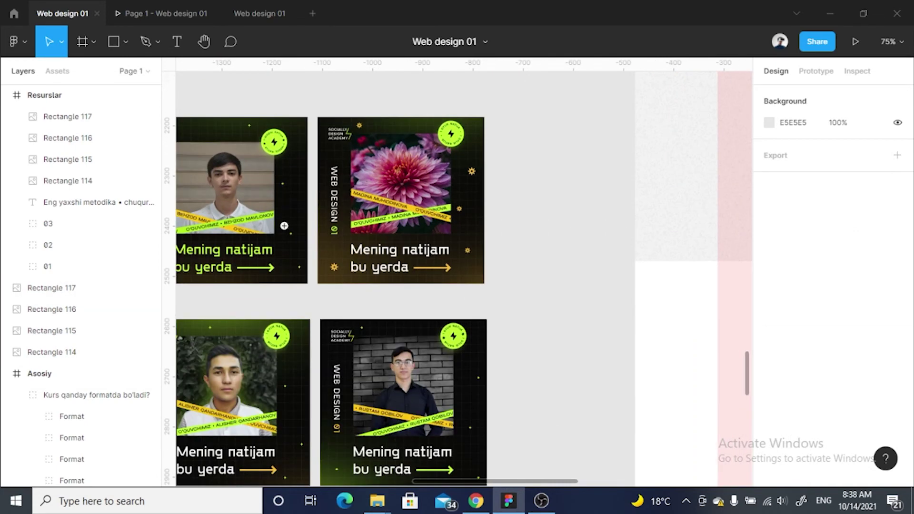
{"action": "scroll", "coordinate": [270, 239], "scroll_direction": "down", "scroll_amount": 3, "text": "ctrl"}
{"action": "left_click", "coordinate": [269, 239]}
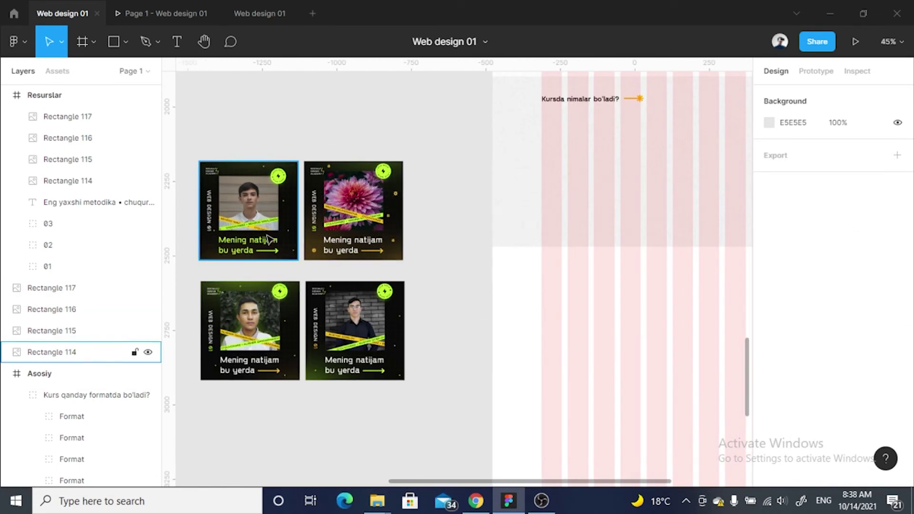
{"action": "left_click", "coordinate": [453, 157]}
{"action": "scroll", "coordinate": [457, 167], "scroll_direction": "up", "scroll_amount": 2}
{"action": "scroll", "coordinate": [457, 167], "scroll_direction": "right", "scroll_amount": 1}
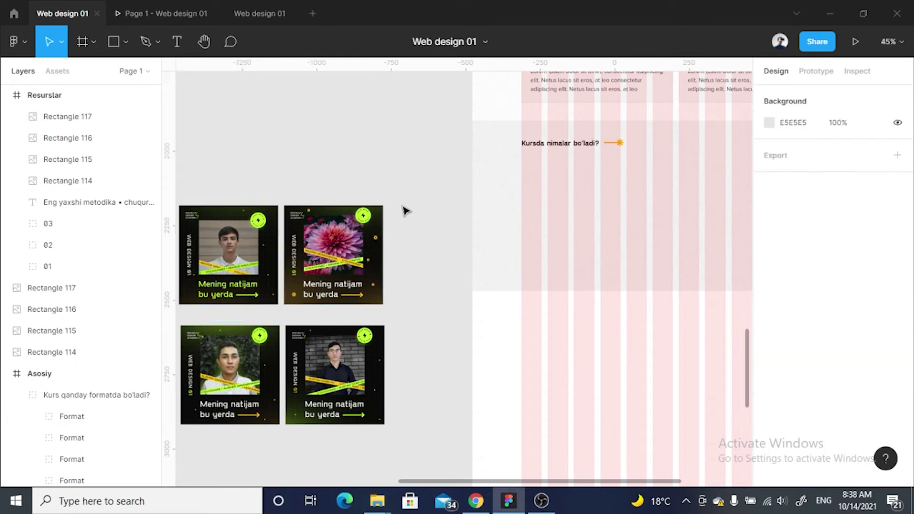
{"action": "scroll", "coordinate": [419, 219], "scroll_direction": "up", "scroll_amount": 2, "text": "ctrl"}
Paste Rectangle 114 under the heading, aligned to its left edge and nudged up
{"action": "left_click", "coordinate": [486, 213]}
{"action": "key", "text": "ctrl+v"}
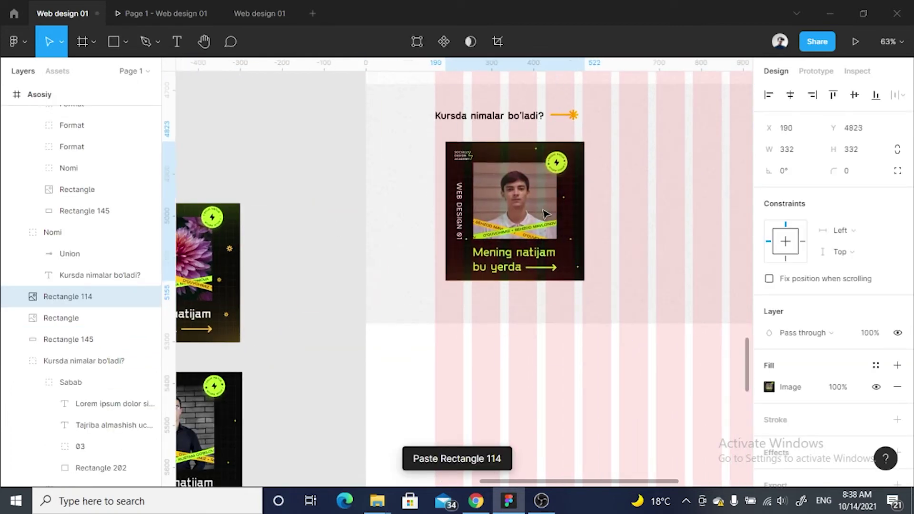
{"action": "left_click_drag", "start_coordinate": [545, 213], "coordinate": [534, 214]}
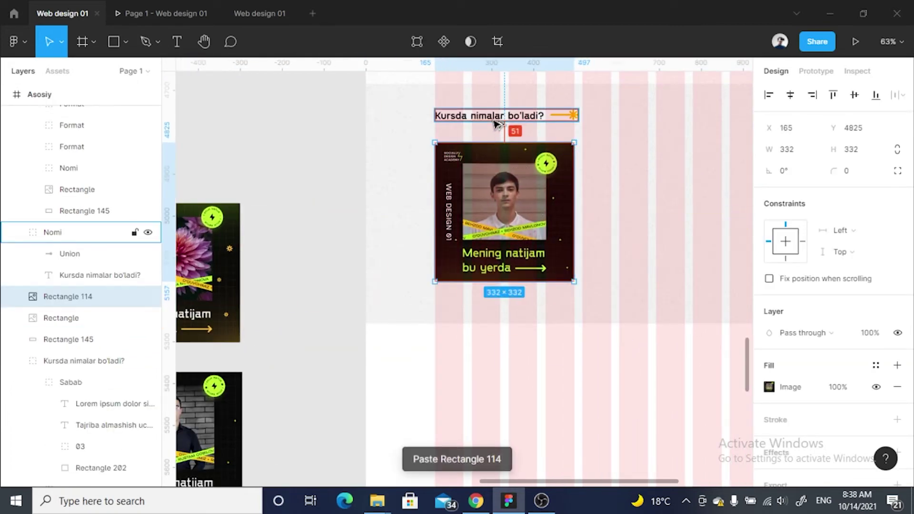
{"action": "key", "text": "shift+Up"}
{"action": "key", "text": "shift+Up"}
{"action": "key", "text": "Up"}
{"action": "scroll", "coordinate": [496, 134], "scroll_direction": "up", "scroll_amount": 1}
{"action": "scroll", "coordinate": [496, 134], "scroll_direction": "right", "scroll_amount": 1}
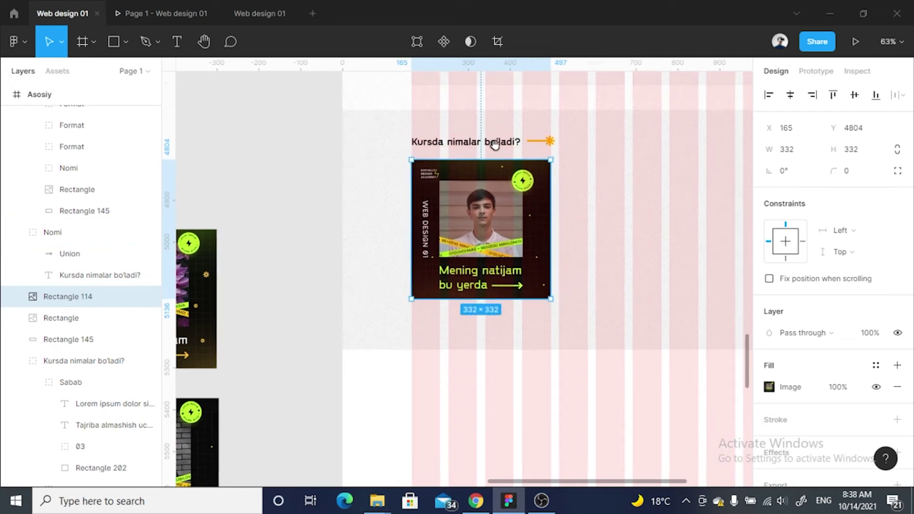
{"action": "scroll", "coordinate": [419, 204], "scroll_direction": "down", "scroll_amount": 2, "text": "ctrl"}
{"action": "scroll", "coordinate": [350, 241], "scroll_direction": "left", "scroll_amount": 2}
{"action": "scroll", "coordinate": [349, 241], "scroll_direction": "down", "scroll_amount": 3, "text": "ctrl"}
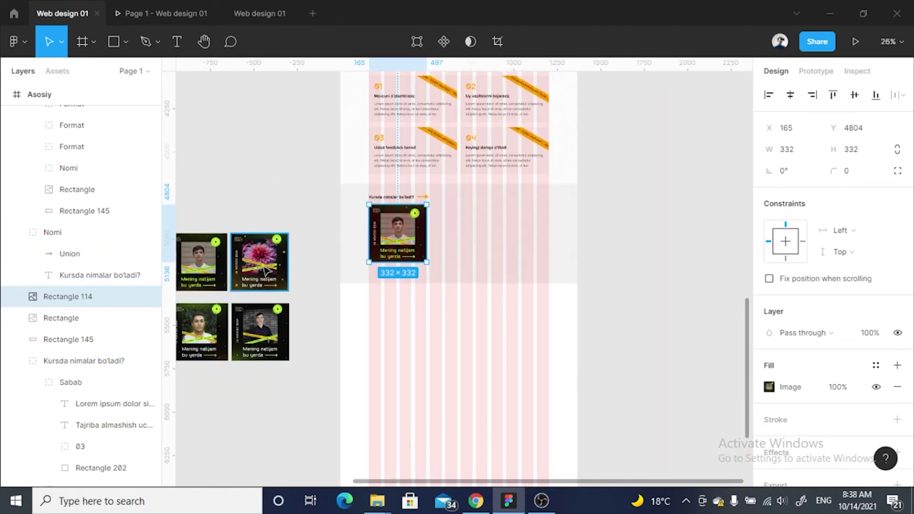
Place the flower image card beside the first card with an even gap
{"action": "double_click", "coordinate": [266, 270]}
{"action": "left_click", "coordinate": [740, 166]}
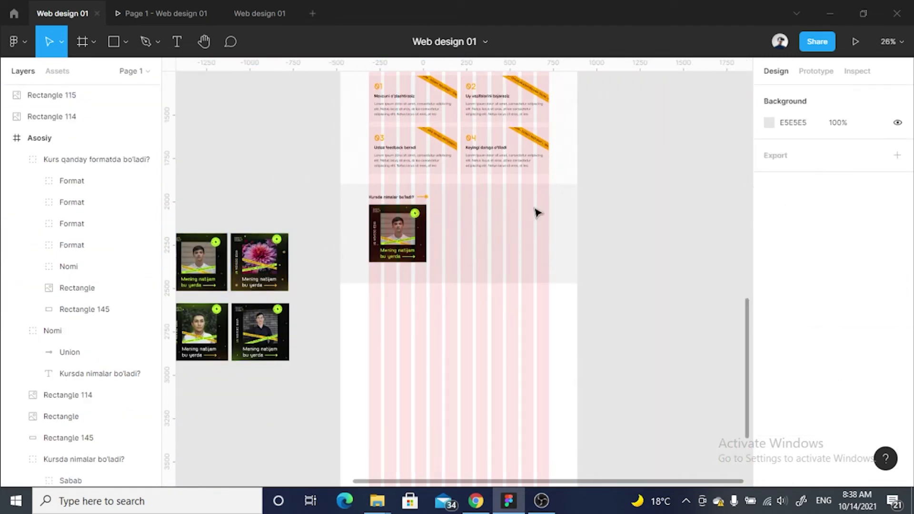
{"action": "left_click_drag", "start_coordinate": [259, 262], "coordinate": [466, 242]}
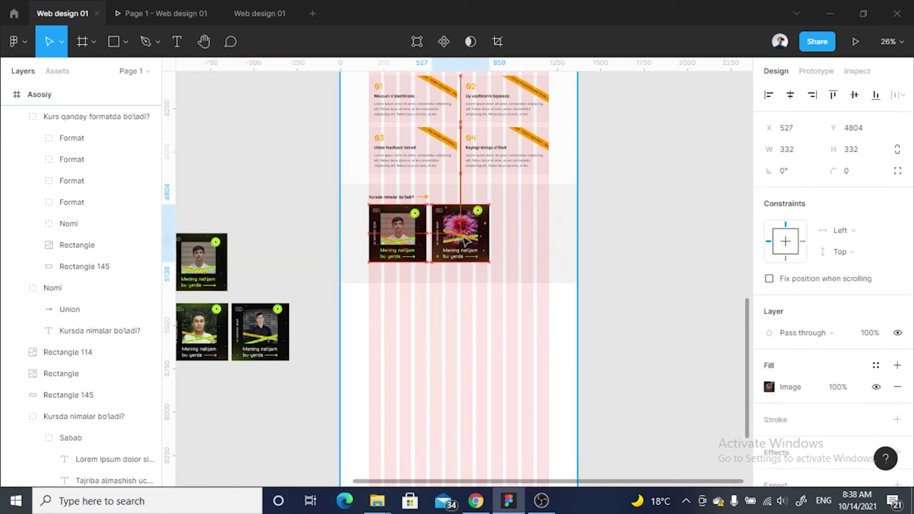
{"action": "scroll", "coordinate": [466, 242], "scroll_direction": "up", "scroll_amount": 5, "text": "ctrl"}
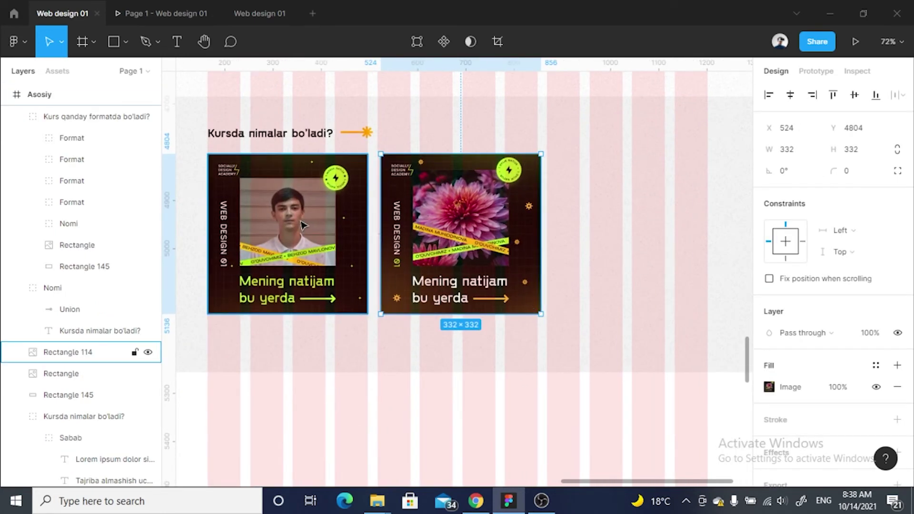
{"action": "key", "text": "Right"}
{"action": "key", "text": "Right"}
{"action": "key", "text": "Right"}
{"action": "scroll", "coordinate": [414, 376], "scroll_direction": "down", "scroll_amount": 5, "text": "ctrl"}
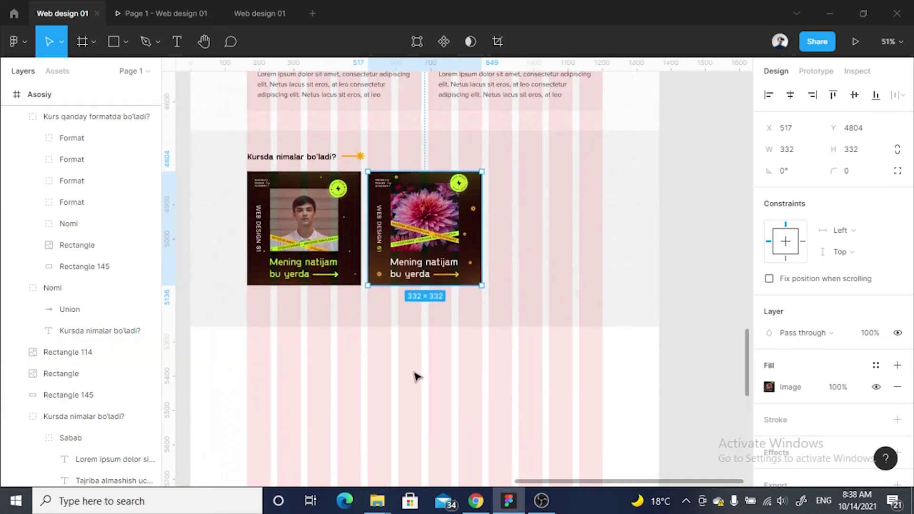
{"action": "scroll", "coordinate": [604, 290], "scroll_direction": "left", "scroll_amount": 5}
Bring the green-portrait card into the row as the third card, level with the others
{"action": "left_click_drag", "start_coordinate": [352, 327], "coordinate": [721, 213]}
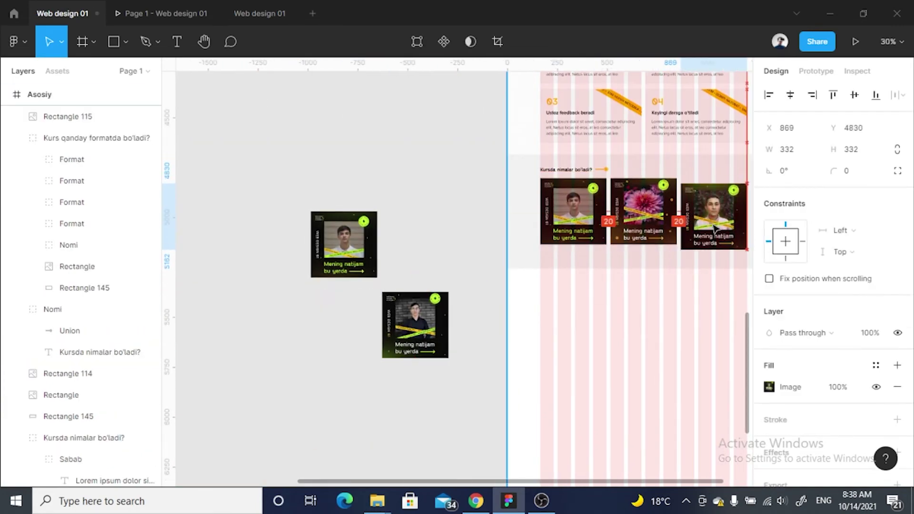
{"action": "scroll", "coordinate": [673, 196], "scroll_direction": "up", "scroll_amount": 5, "text": "ctrl"}
{"action": "key", "text": "ctrl+d"}
{"action": "left_click_drag", "start_coordinate": [672, 196], "coordinate": [673, 185]}
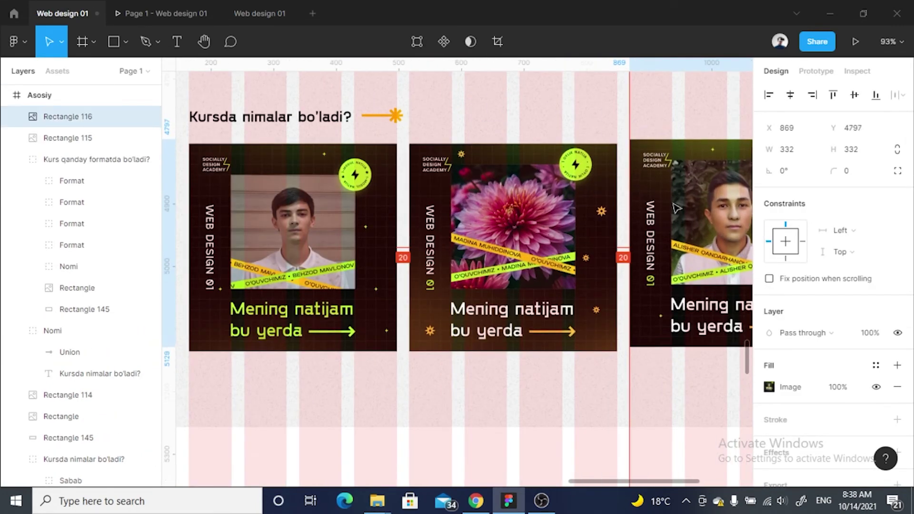
{"action": "scroll", "coordinate": [429, 257], "scroll_direction": "down", "scroll_amount": 3, "text": "ctrl"}
Add the dark-portrait card as the fourth card, evening out the spacing
{"action": "mouse_move", "coordinate": [195, 310]}
{"action": "left_mouse_down"}
{"action": "mouse_move", "coordinate": [580, 167]}
{"action": "mouse_move", "coordinate": [553, 231]}
{"action": "mouse_move", "coordinate": [501, 236]}
{"action": "left_mouse_up"}
{"action": "scroll", "coordinate": [580, 168], "scroll_direction": "up", "scroll_amount": 3, "text": "ctrl"}
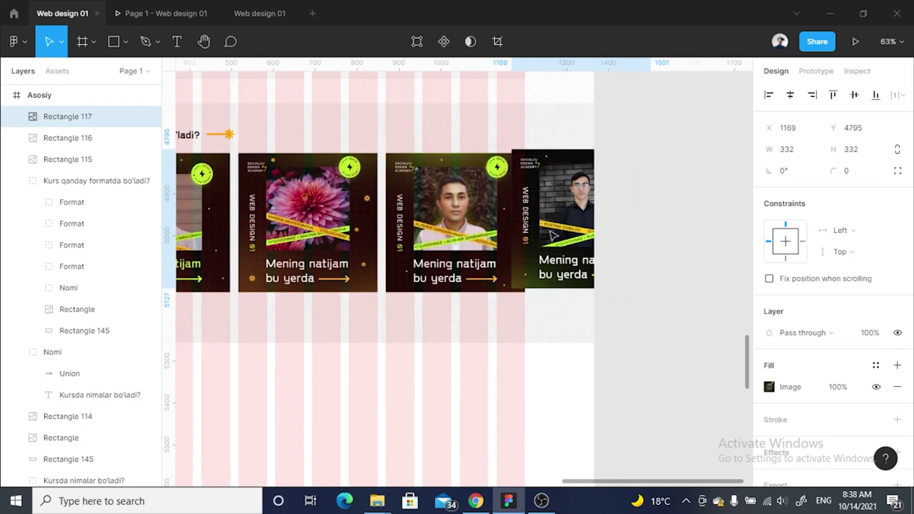
{"action": "key", "text": "shift+Right"}
{"action": "key", "text": "shift+Right"}
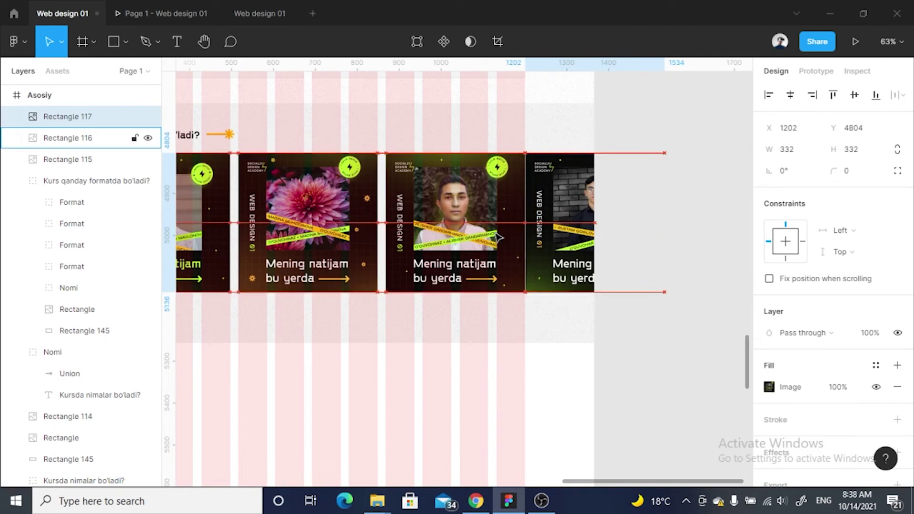
{"action": "key", "text": "shift+Right"}
{"action": "key", "text": "shift+Right"}
{"action": "key", "text": "shift+Right"}
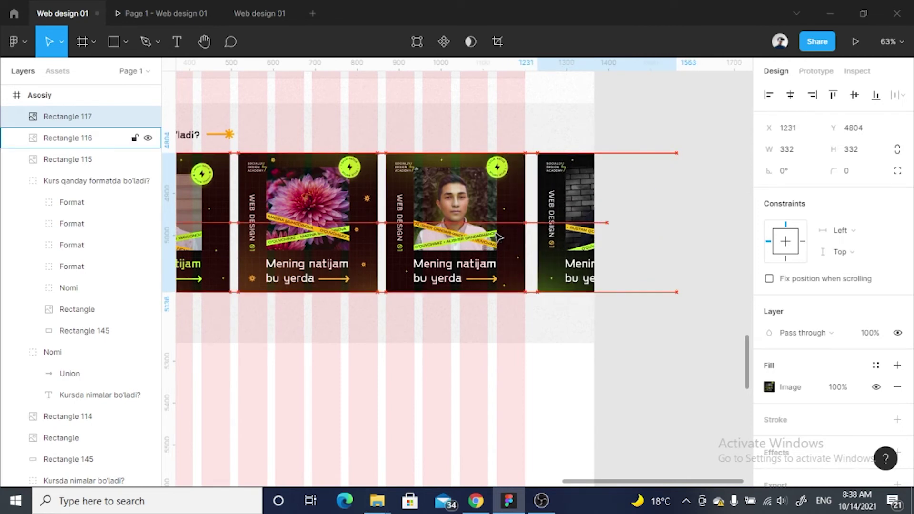
{"action": "scroll", "coordinate": [501, 237], "scroll_direction": "down", "scroll_amount": 3, "text": "ctrl"}
{"action": "left_click", "coordinate": [551, 404]}
{"action": "left_click_drag", "start_coordinate": [687, 233], "coordinate": [725, 236]}
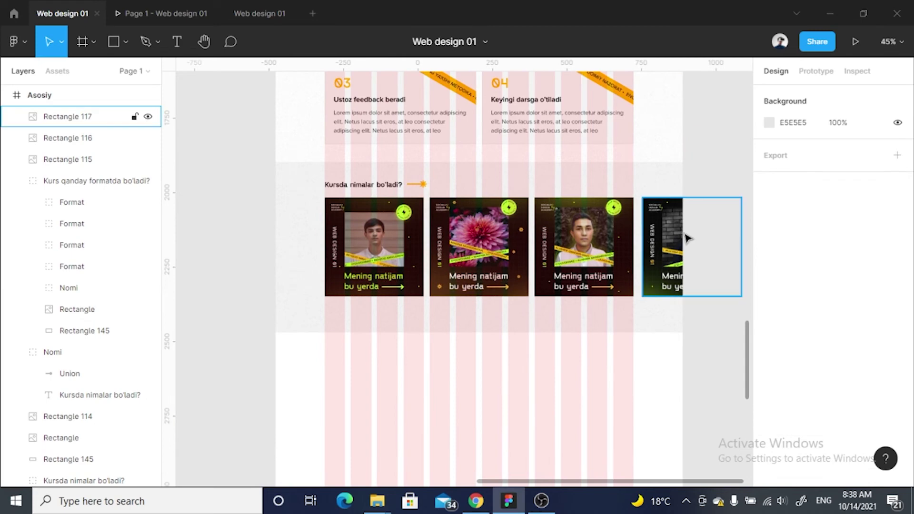
{"action": "left_click_drag", "start_coordinate": [448, 353], "coordinate": [393, 347]}
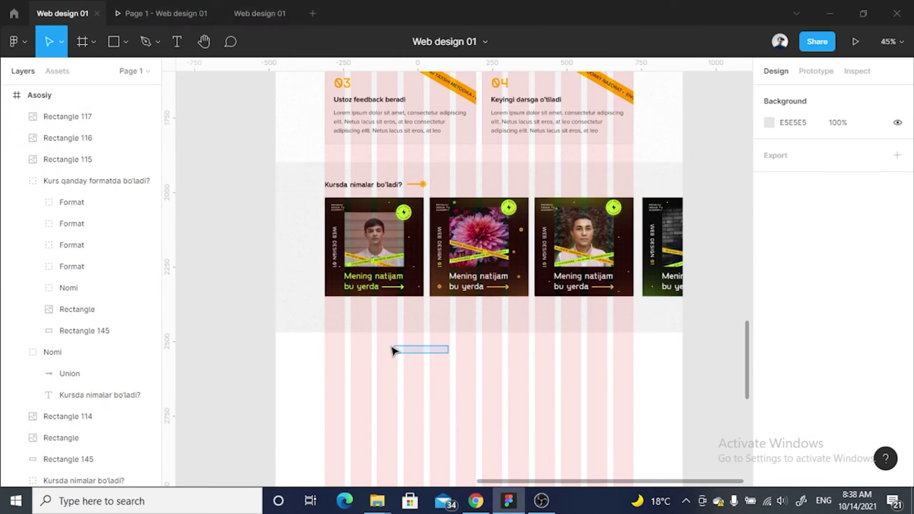
{"action": "scroll", "coordinate": [631, 186], "scroll_direction": "up", "scroll_amount": 3, "text": "ctrl"}
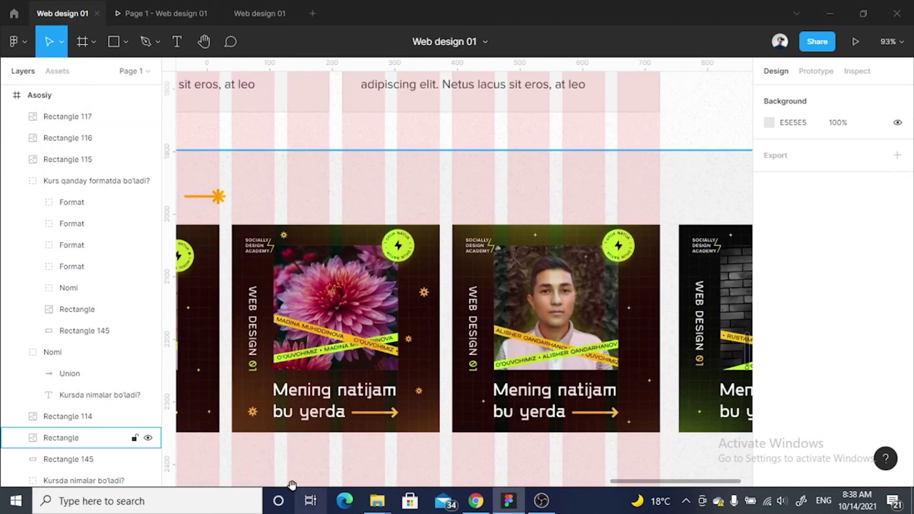
Search Tabler Icons for 'left', copy the arrow-left icon, and return to Figma
{"action": "left_click", "coordinate": [475, 501]}
{"action": "triple_click", "coordinate": [336, 199]}
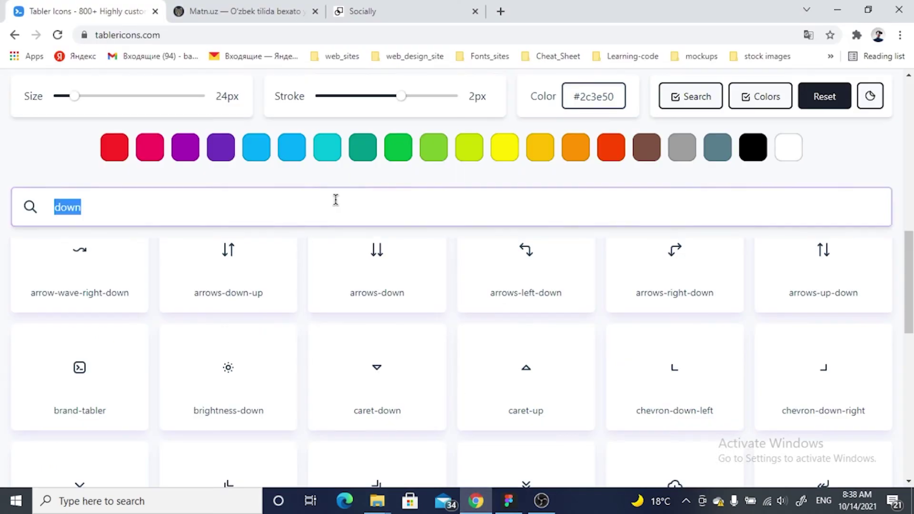
{"action": "type", "text": "left"}
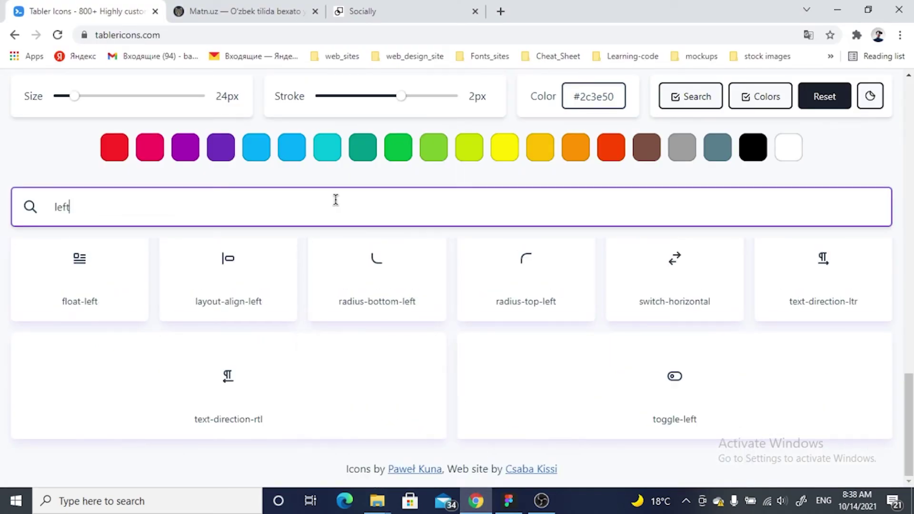
{"action": "scroll", "coordinate": [419, 330], "scroll_direction": "up", "scroll_amount": 5}
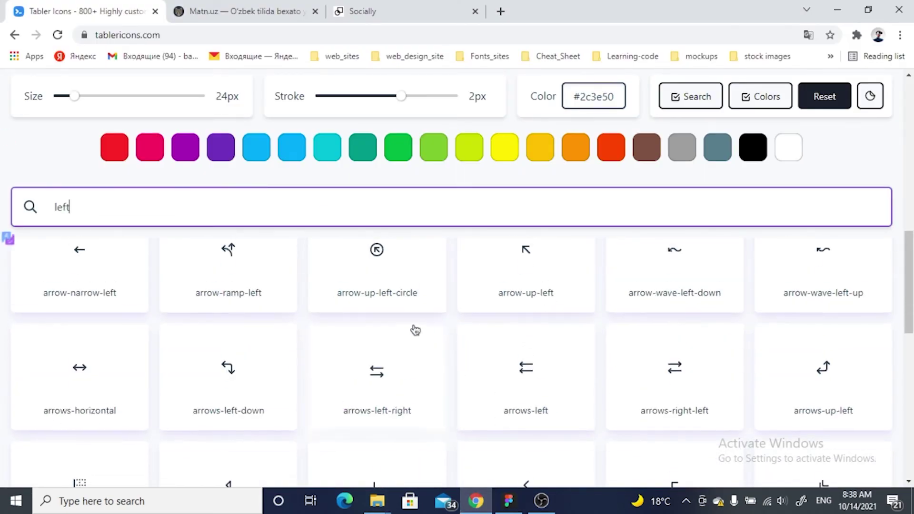
{"action": "scroll", "coordinate": [552, 318], "scroll_direction": "up", "scroll_amount": 5}
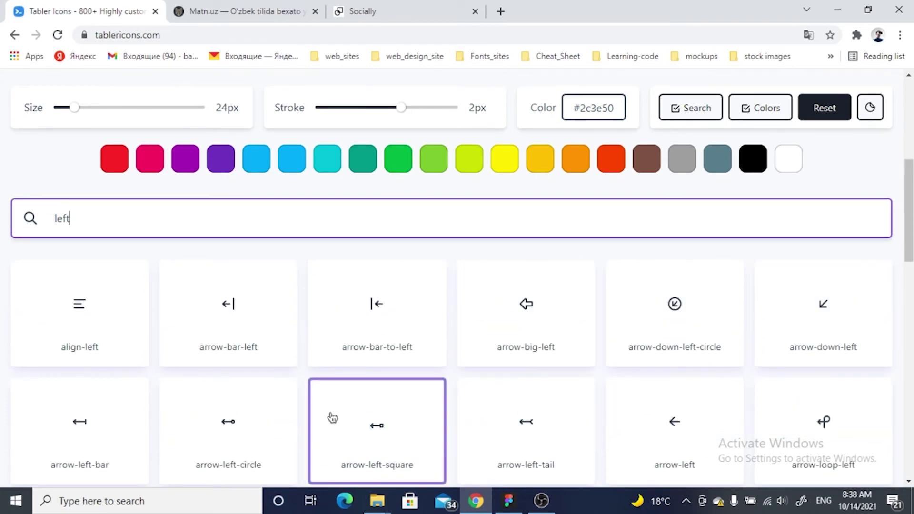
{"action": "left_click", "coordinate": [700, 410]}
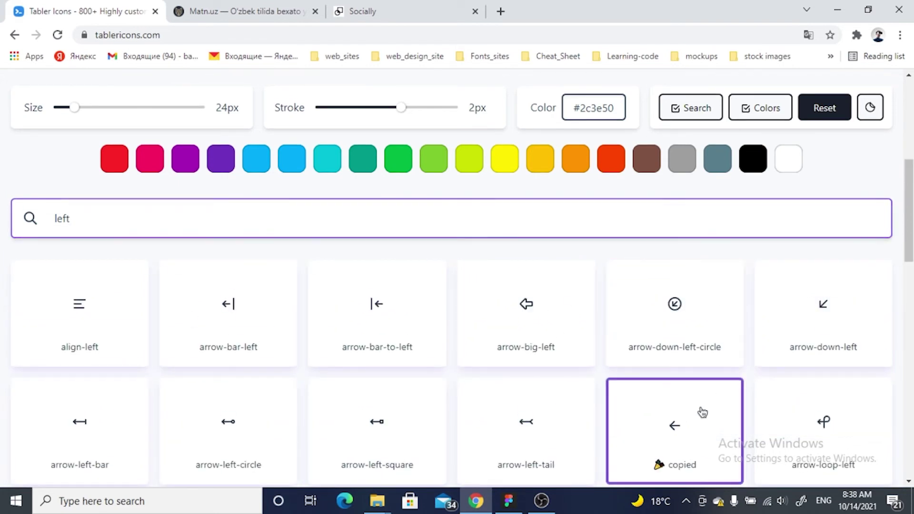
{"action": "key", "text": "alt+Tab"}
Paste the arrow-left icon on the heading line at right and make it solid black
{"action": "left_click", "coordinate": [550, 230]}
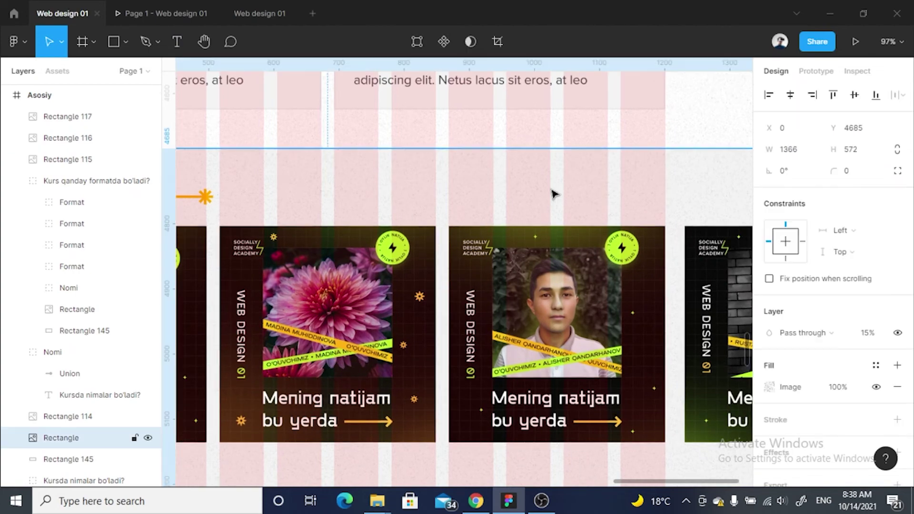
{"action": "key", "text": "ctrl+v"}
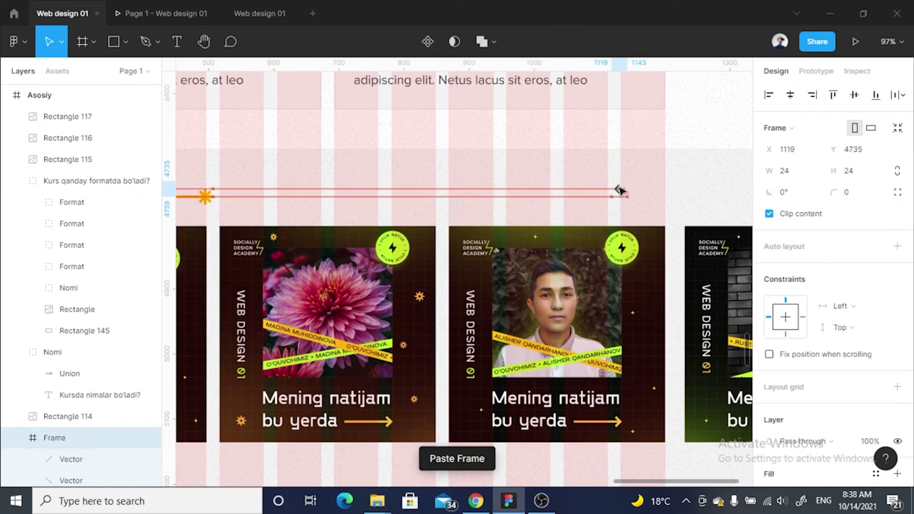
{"action": "left_click_drag", "start_coordinate": [458, 275], "coordinate": [611, 193]}
{"action": "scroll", "coordinate": [612, 191], "scroll_direction": "up", "scroll_amount": 5}
{"action": "scroll", "coordinate": [834, 310], "scroll_direction": "down", "scroll_amount": 5}
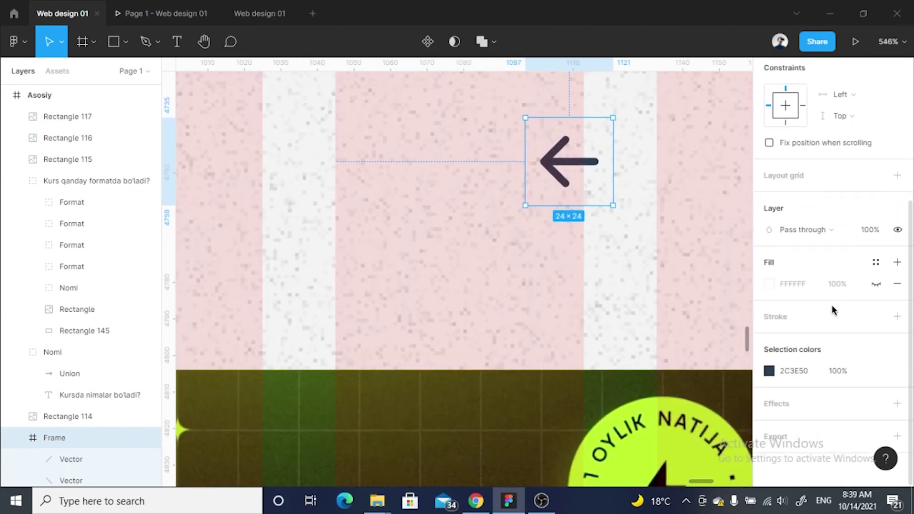
{"action": "type", "text": "0"}
{"action": "key", "text": "Return"}
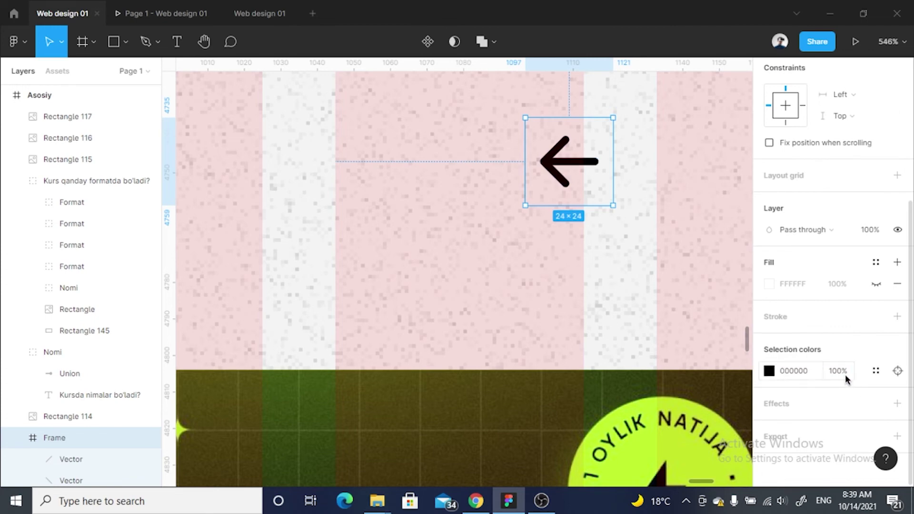
{"action": "left_click", "coordinate": [845, 374]}
{"action": "type", "text": "75"}
{"action": "key", "text": "Return"}
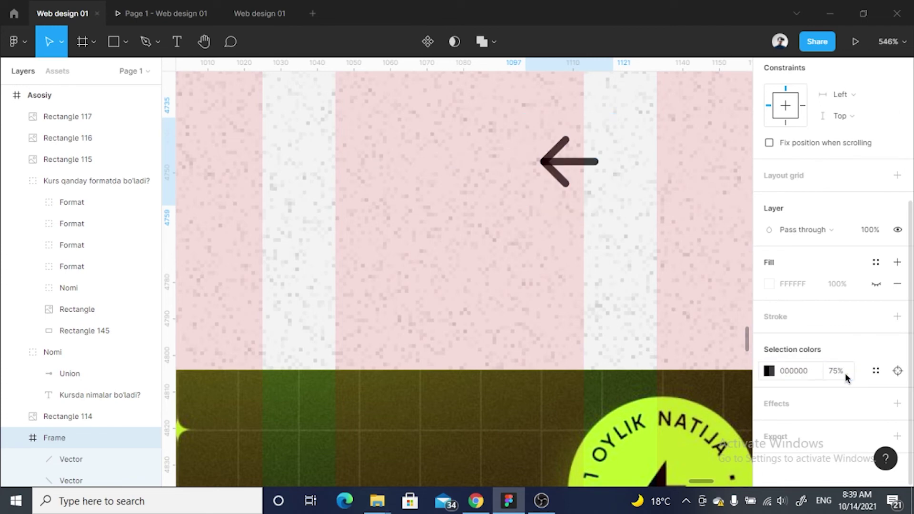
{"action": "key", "text": "ctrl+z"}
Duplicate the arrow beside it and flip the copy horizontally to point right
{"action": "left_click_drag", "start_coordinate": [577, 168], "coordinate": [688, 167]}
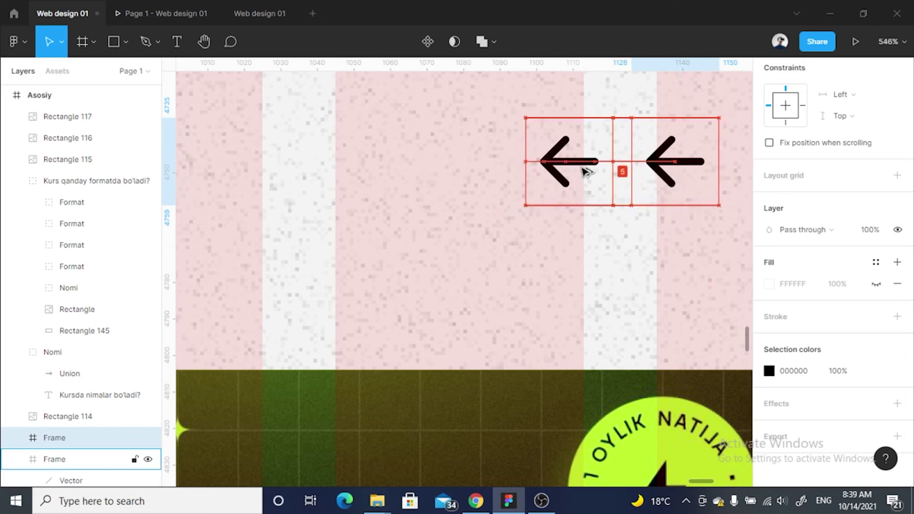
{"action": "scroll", "coordinate": [583, 165], "scroll_direction": "right", "scroll_amount": 2}
{"action": "right_click", "coordinate": [635, 173]}
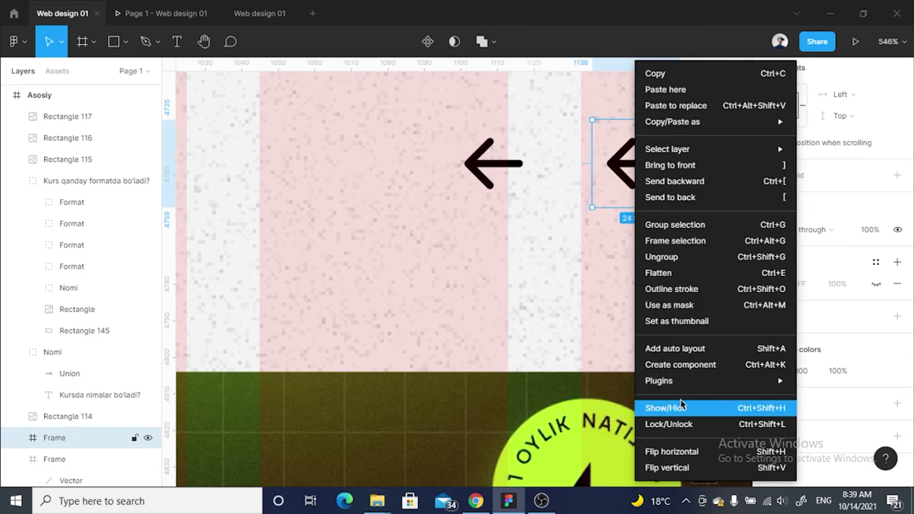
{"action": "left_click", "coordinate": [686, 452]}
{"action": "scroll", "coordinate": [521, 294], "scroll_direction": "down", "scroll_amount": 3}
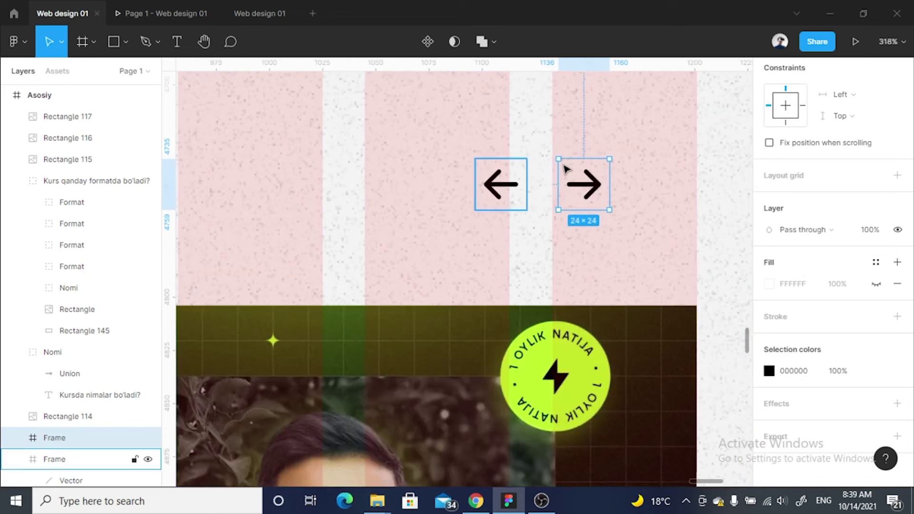
{"action": "scroll", "coordinate": [582, 191], "scroll_direction": "up", "scroll_amount": 3}
{"action": "left_click", "coordinate": [502, 188]}
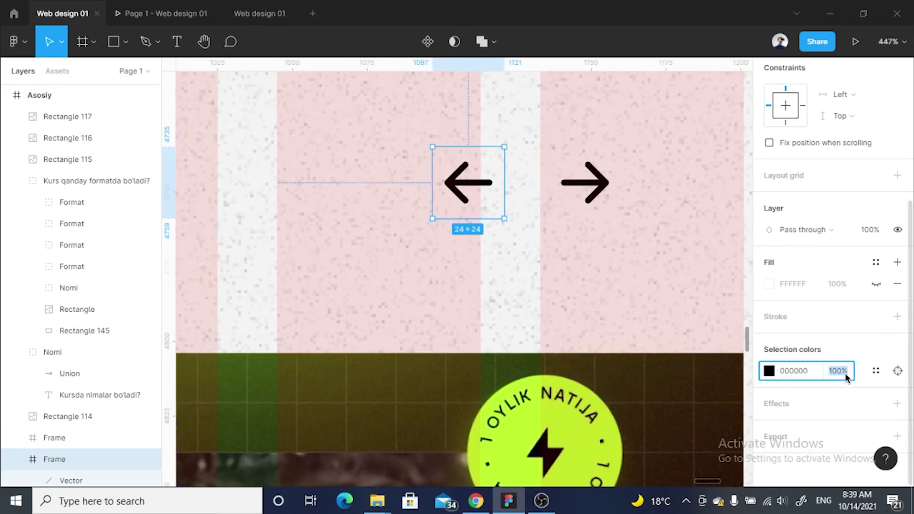
{"action": "type", "text": "50"}
{"action": "key", "text": "Return"}
{"action": "scroll", "coordinate": [433, 219], "scroll_direction": "up", "scroll_amount": 3}
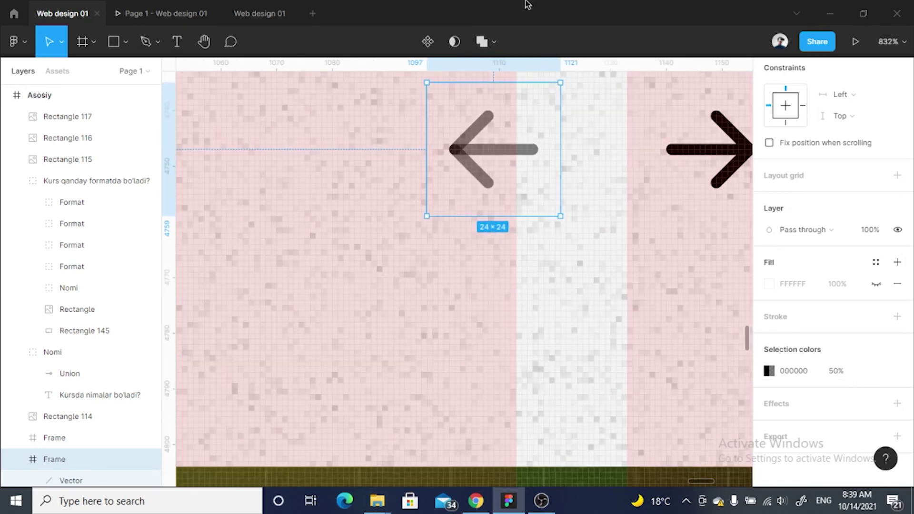
{"action": "scroll", "coordinate": [467, 188], "scroll_direction": "up", "scroll_amount": 2}
{"action": "scroll", "coordinate": [460, 144], "scroll_direction": "up", "scroll_amount": 3}
{"action": "scroll", "coordinate": [450, 192], "scroll_direction": "down", "scroll_amount": 2}
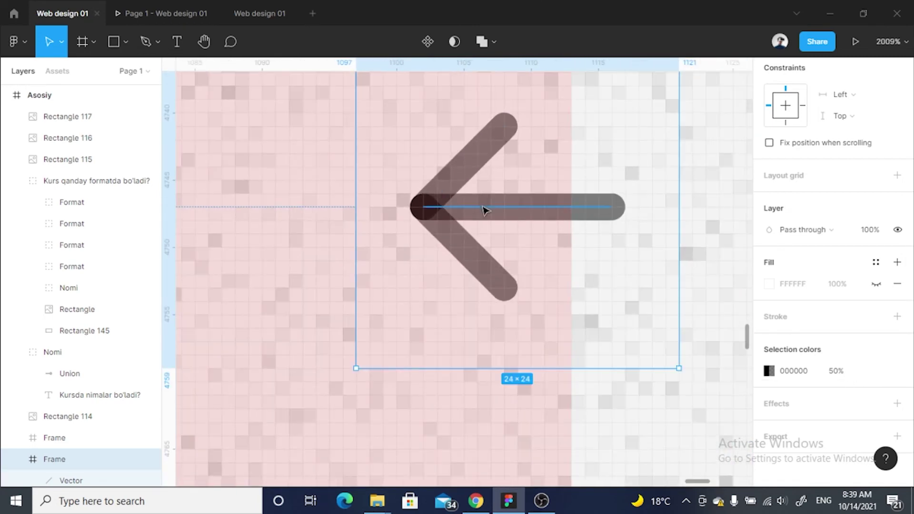
{"action": "key", "text": "ctrl+z"}
{"action": "left_click", "coordinate": [482, 42]}
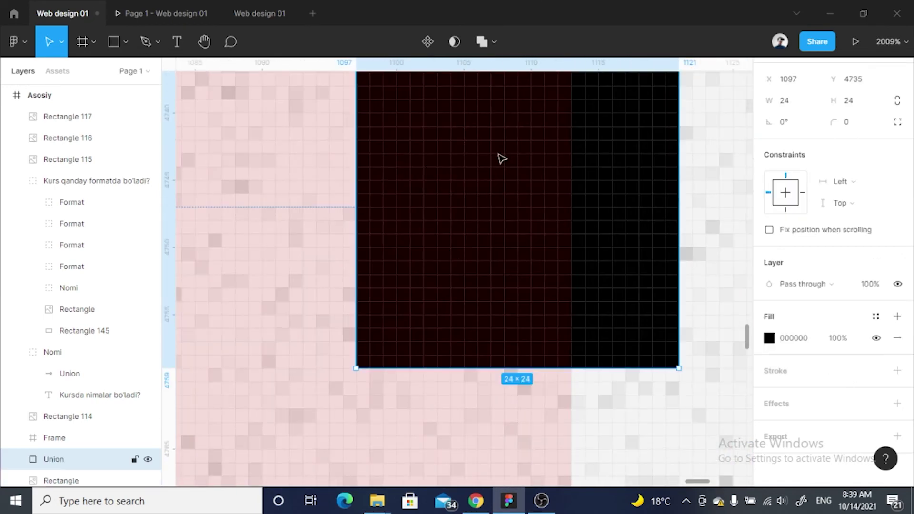
{"action": "key", "text": "ctrl+z"}
{"action": "double_click", "coordinate": [490, 206]}
{"action": "left_click", "coordinate": [474, 166], "text": "shift"}
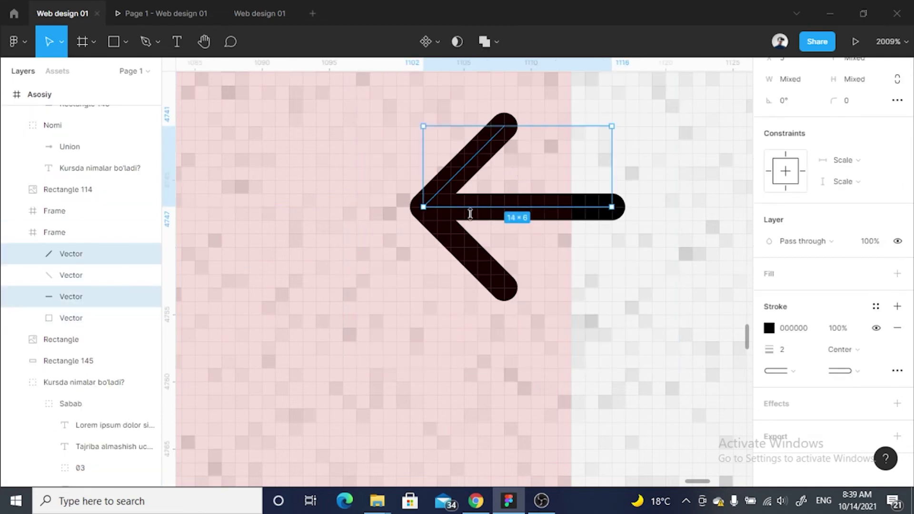
{"action": "left_click", "coordinate": [474, 254], "text": "shift"}
{"action": "left_click", "coordinate": [482, 42]}
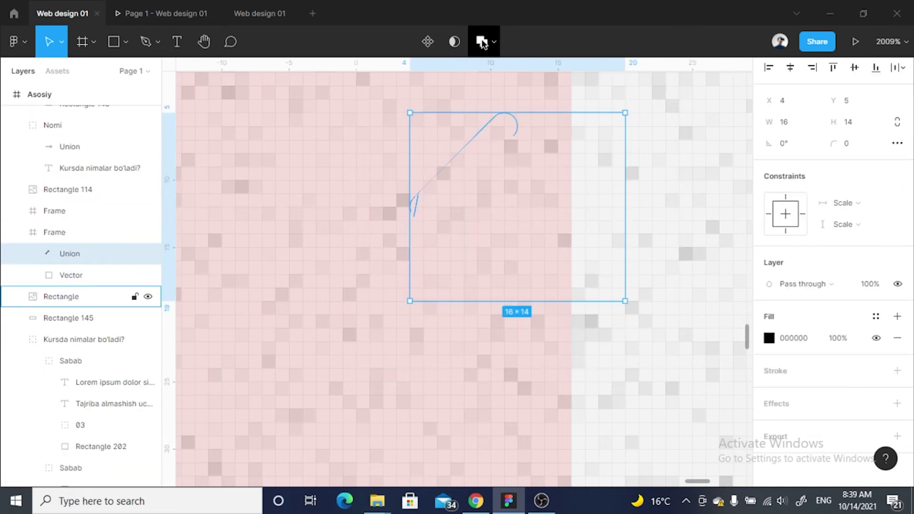
{"action": "key", "text": "ctrl+z"}
{"action": "left_click", "coordinate": [60, 339]}
{"action": "scroll", "coordinate": [415, 189], "scroll_direction": "up", "scroll_amount": 3}
{"action": "scroll", "coordinate": [416, 189], "scroll_direction": "down", "scroll_amount": 5}
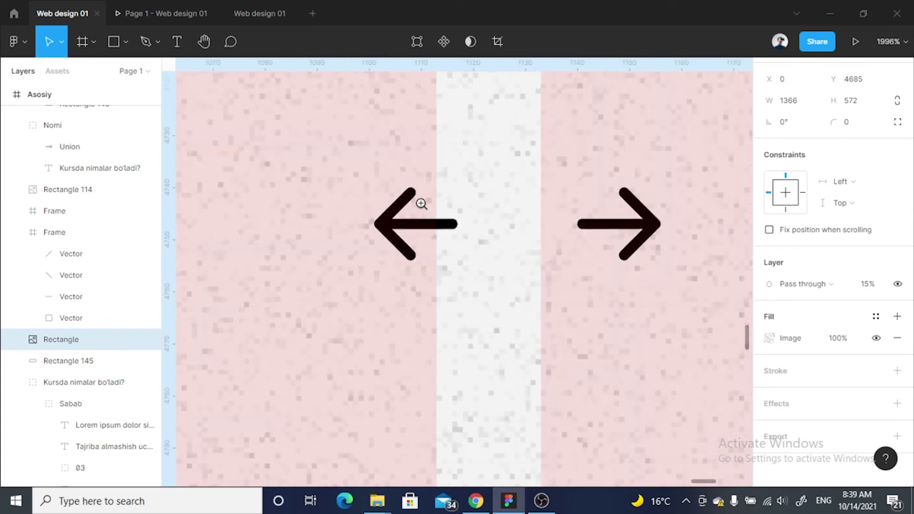
{"action": "left_click", "coordinate": [417, 217]}
{"action": "mouse_move", "coordinate": [807, 404]}
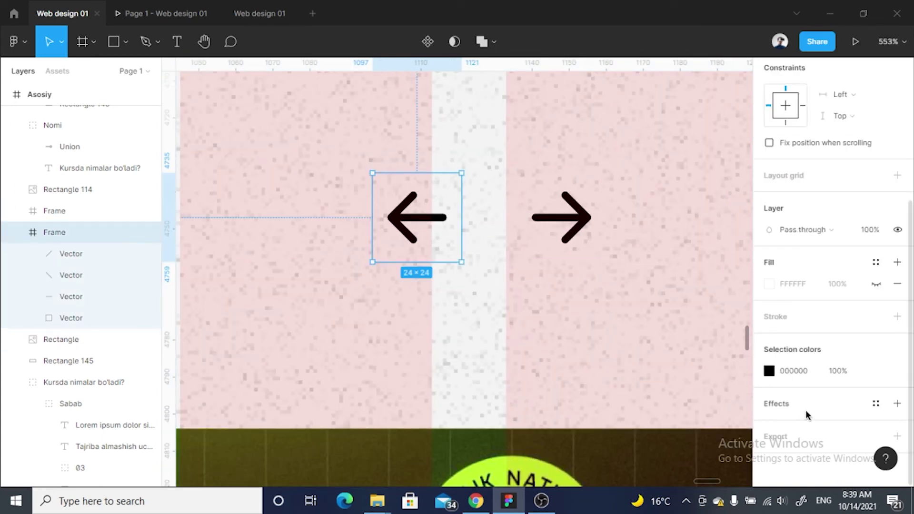
{"action": "scroll", "coordinate": [547, 261], "scroll_direction": "down", "scroll_amount": 1}
{"action": "scroll", "coordinate": [546, 261], "scroll_direction": "up", "scroll_amount": 1}
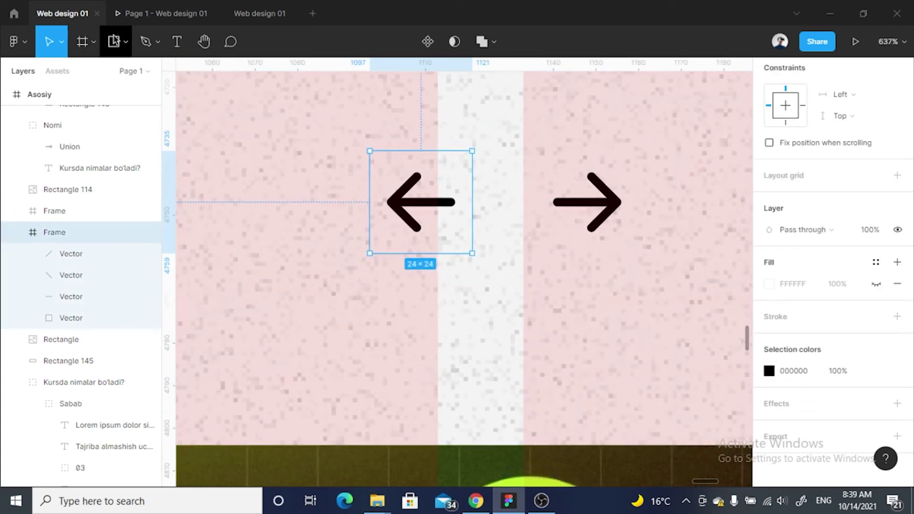
Draw a temporary rectangle below the left arrow, filled 000000 at 50% opacity
{"action": "left_click_drag", "start_coordinate": [370, 287], "coordinate": [472, 367]}
{"action": "scroll", "coordinate": [531, 391], "scroll_direction": "up", "scroll_amount": 1}
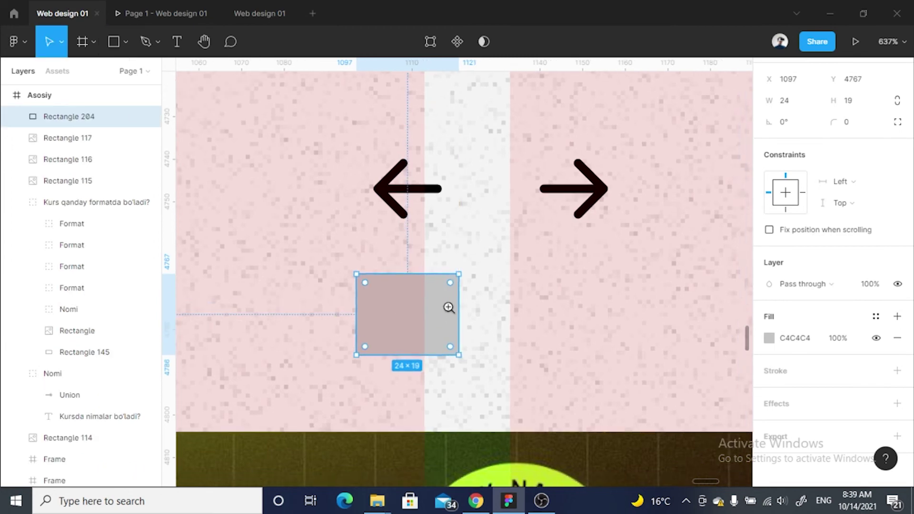
{"action": "type", "text": "0"}
{"action": "key", "text": "Tab"}
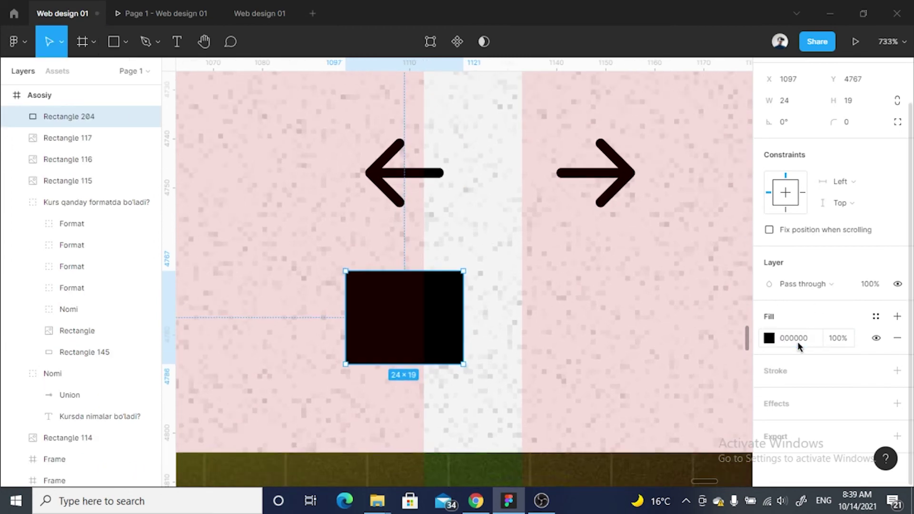
{"action": "type", "text": "50"}
{"action": "key", "text": "Return"}
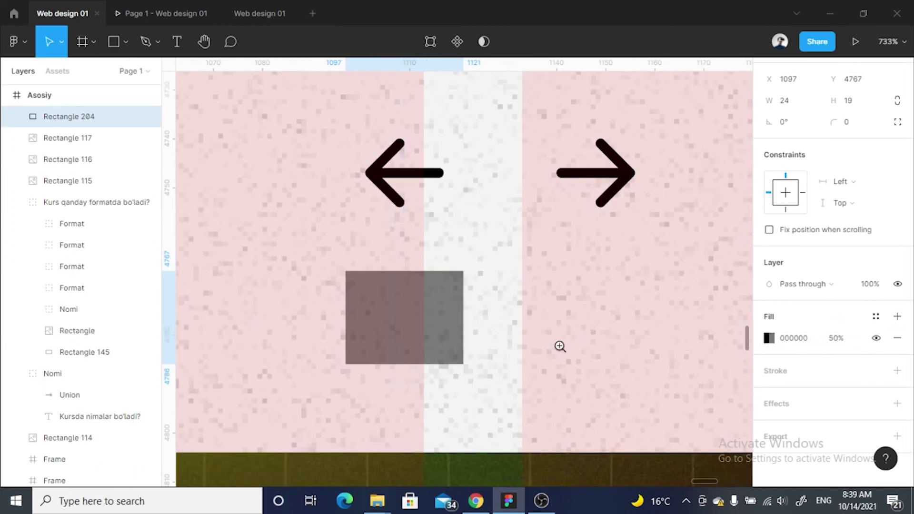
{"action": "scroll", "coordinate": [405, 321], "scroll_direction": "up", "scroll_amount": 2}
Eyedrop the rectangle's translucent grey into the left arrow's selection colour
{"action": "left_click", "coordinate": [394, 113]}
{"action": "scroll", "coordinate": [421, 359], "scroll_direction": "up", "scroll_amount": 2}
{"action": "scroll", "coordinate": [438, 355], "scroll_direction": "up", "scroll_amount": 1}
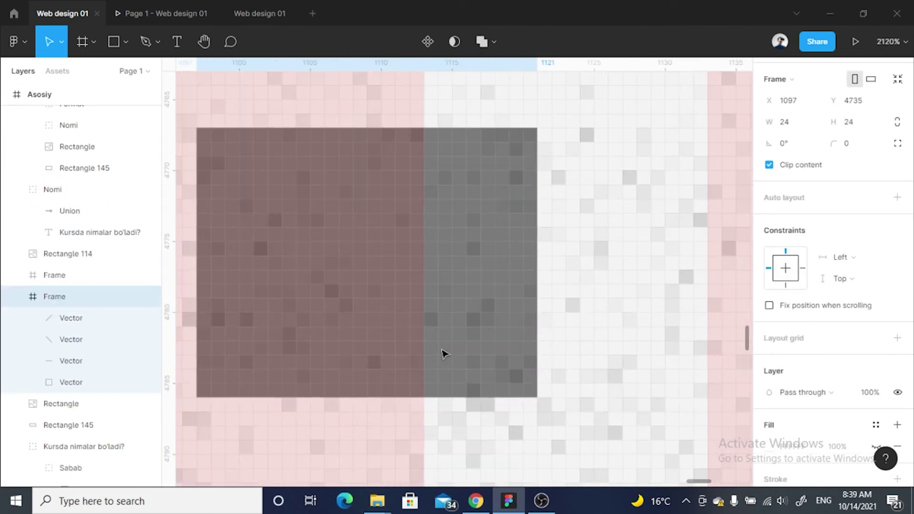
{"action": "key", "text": "i"}
{"action": "key", "text": "Escape"}
{"action": "scroll", "coordinate": [450, 248], "scroll_direction": "down", "scroll_amount": 5}
{"action": "left_click", "coordinate": [448, 254]}
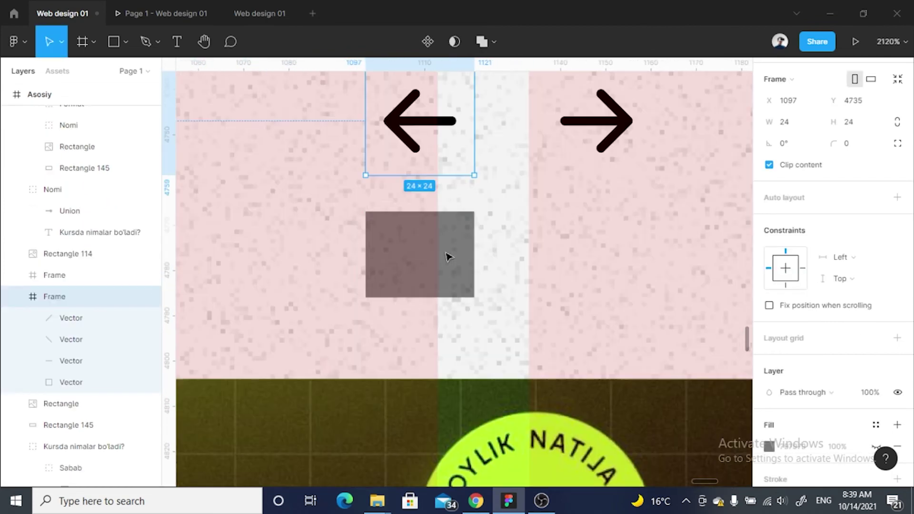
{"action": "scroll", "coordinate": [427, 165], "scroll_direction": "up", "scroll_amount": 1}
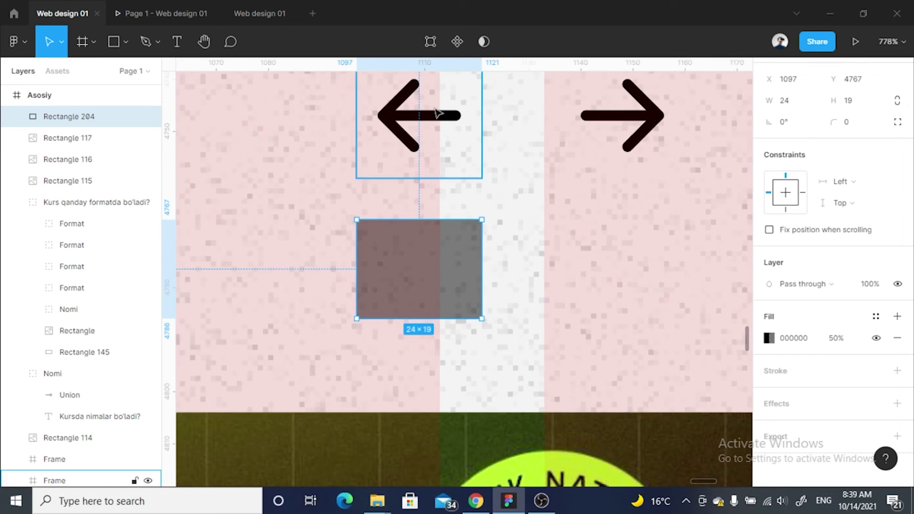
{"action": "left_click", "coordinate": [435, 114]}
{"action": "scroll", "coordinate": [872, 267], "scroll_direction": "down", "scroll_amount": 3}
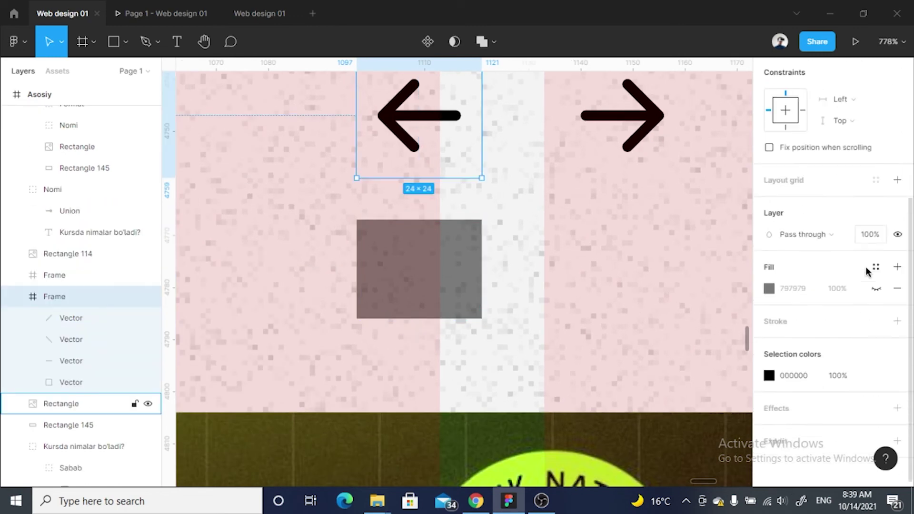
{"action": "left_click", "coordinate": [770, 371]}
{"action": "left_click", "coordinate": [607, 334]}
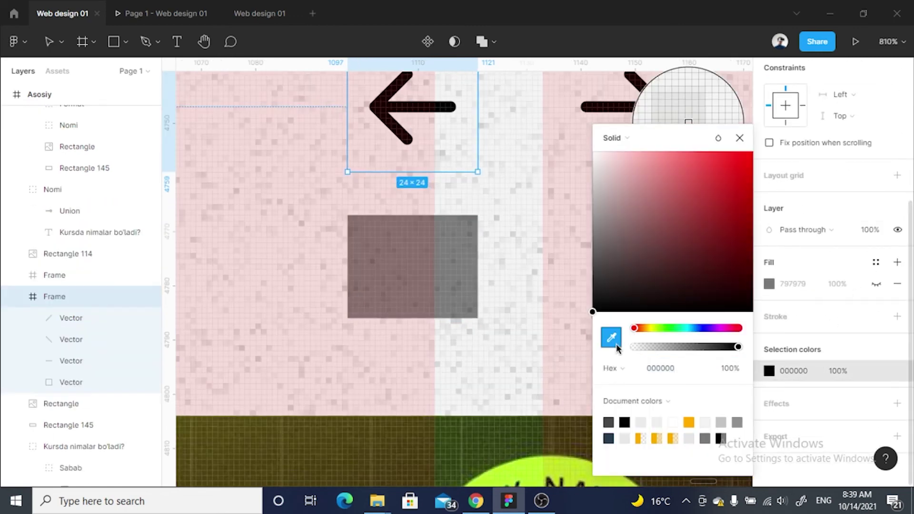
{"action": "left_click", "coordinate": [465, 259]}
{"action": "left_click", "coordinate": [495, 271]}
Delete the temporary grey rectangle
{"action": "left_click", "coordinate": [457, 269]}
{"action": "key", "text": "Delete"}
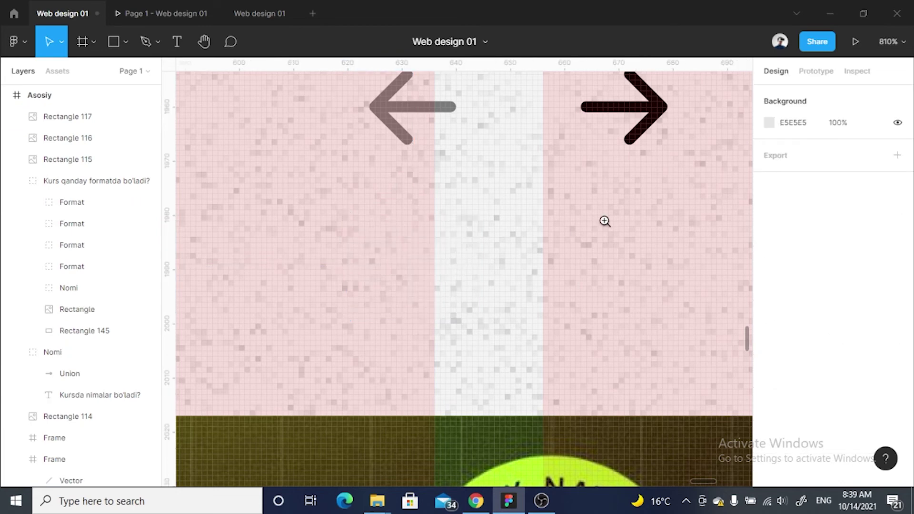
{"action": "scroll", "coordinate": [610, 210], "scroll_direction": "down", "scroll_amount": 3}
Group the left and right arrow frames into a group named O'tkazgich
{"action": "left_click", "coordinate": [495, 153]}
{"action": "left_click", "coordinate": [651, 143], "text": "shift"}
{"action": "scroll", "coordinate": [614, 167], "scroll_direction": "down", "scroll_amount": 5}
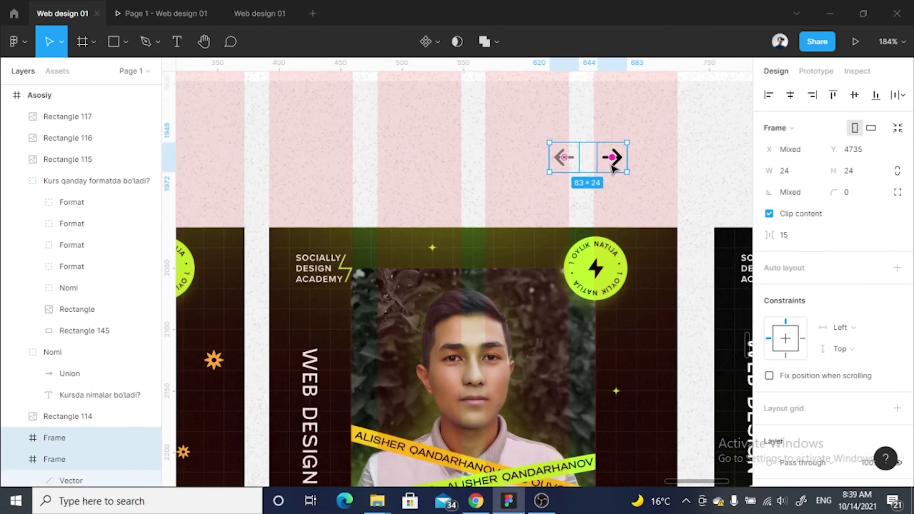
{"action": "key", "text": "ctrl+g"}
{"action": "type", "text": "O'tkazgich"}
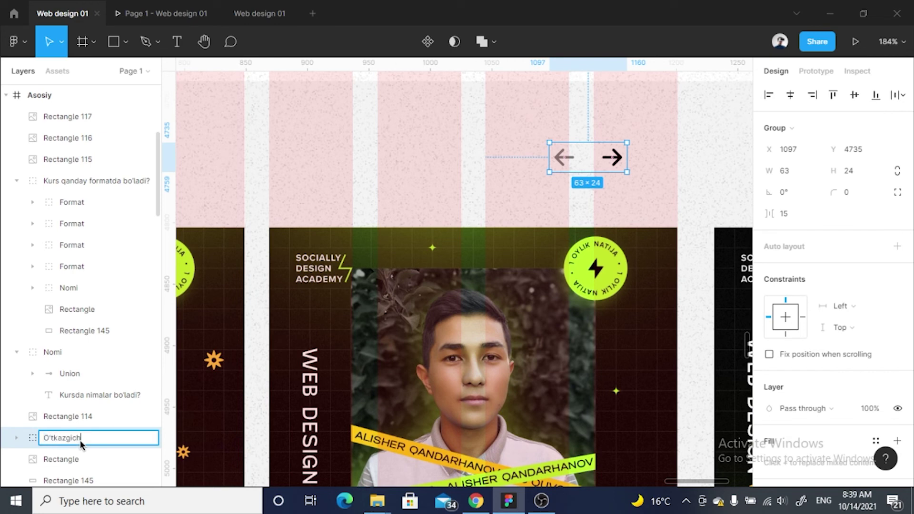
{"action": "key", "text": "Return"}
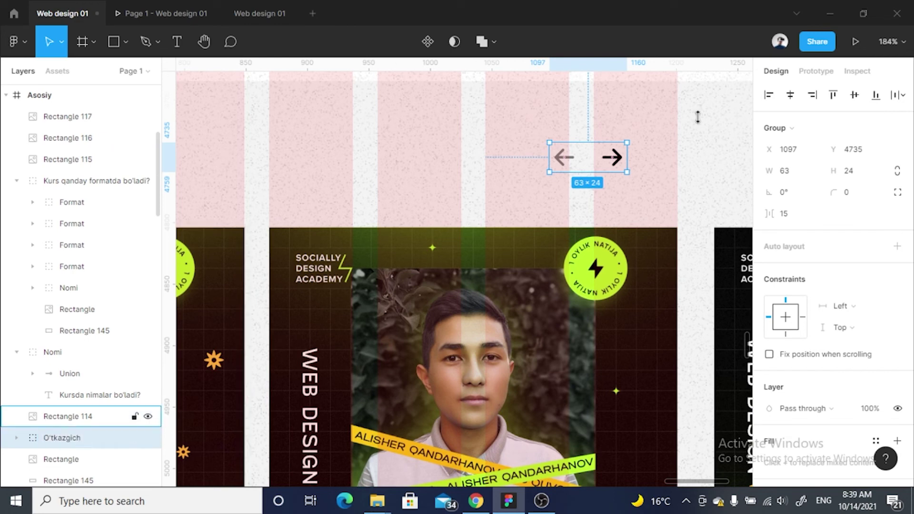
{"action": "left_click_drag", "start_coordinate": [671, 207], "coordinate": [564, 219]}
Move the arrow group right and bottom-align it with the section heading
{"action": "left_click_drag", "start_coordinate": [512, 183], "coordinate": [556, 179]}
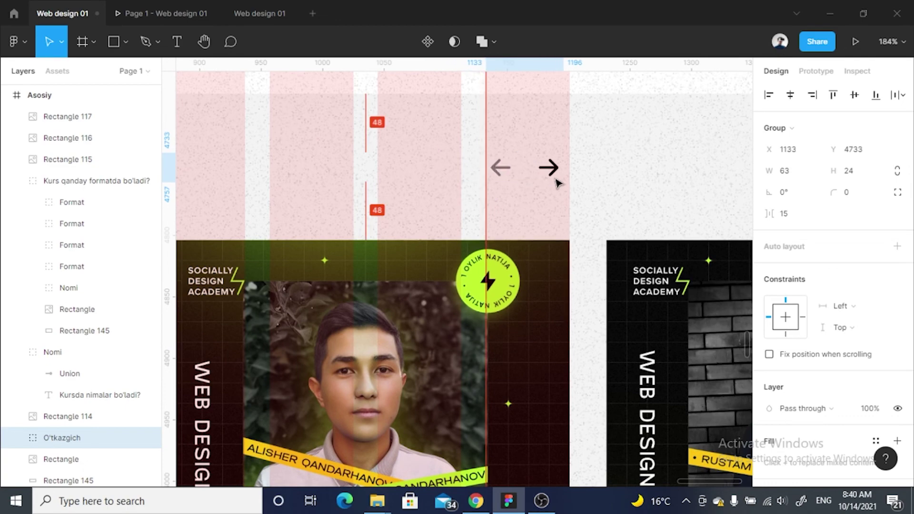
{"action": "scroll", "coordinate": [555, 179], "scroll_direction": "down", "scroll_amount": 5}
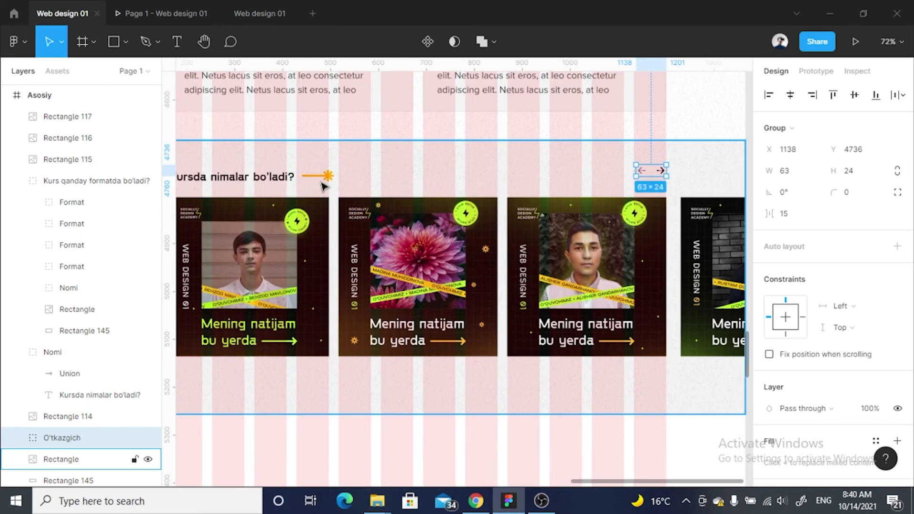
{"action": "left_click", "coordinate": [328, 178], "text": "shift"}
{"action": "left_click", "coordinate": [876, 95]}
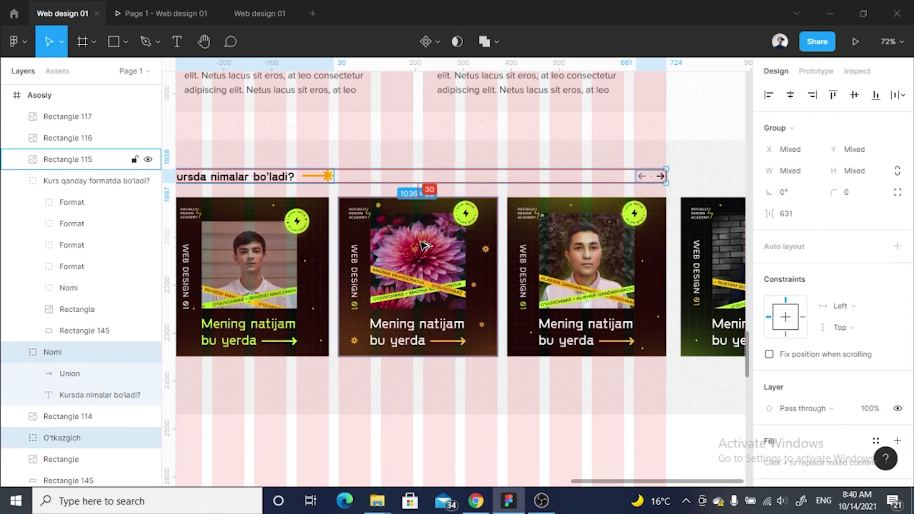
Shorten the results section background frame to 511 px tall
{"action": "scroll", "coordinate": [571, 286], "scroll_direction": "down", "scroll_amount": 3}
{"action": "scroll", "coordinate": [539, 376], "scroll_direction": "up", "scroll_amount": 1}
{"action": "left_click", "coordinate": [500, 325]}
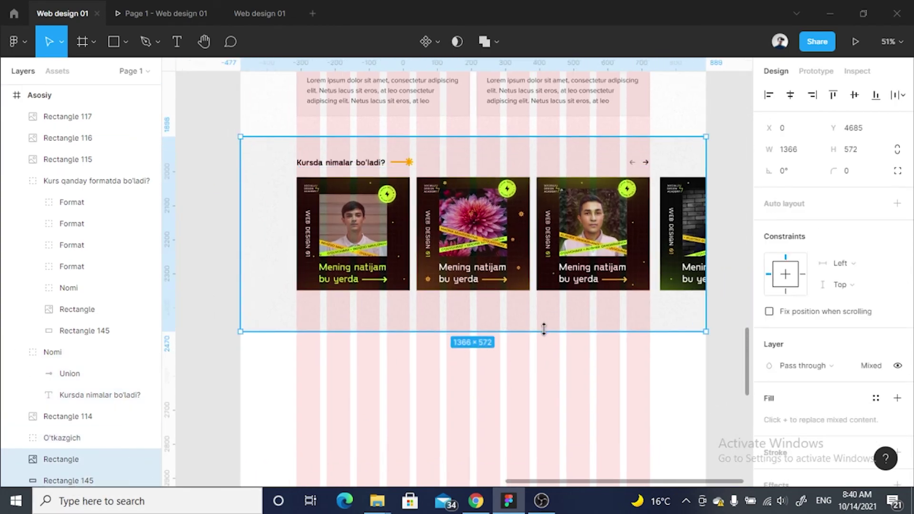
{"action": "left_click_drag", "start_coordinate": [544, 329], "coordinate": [544, 313]}
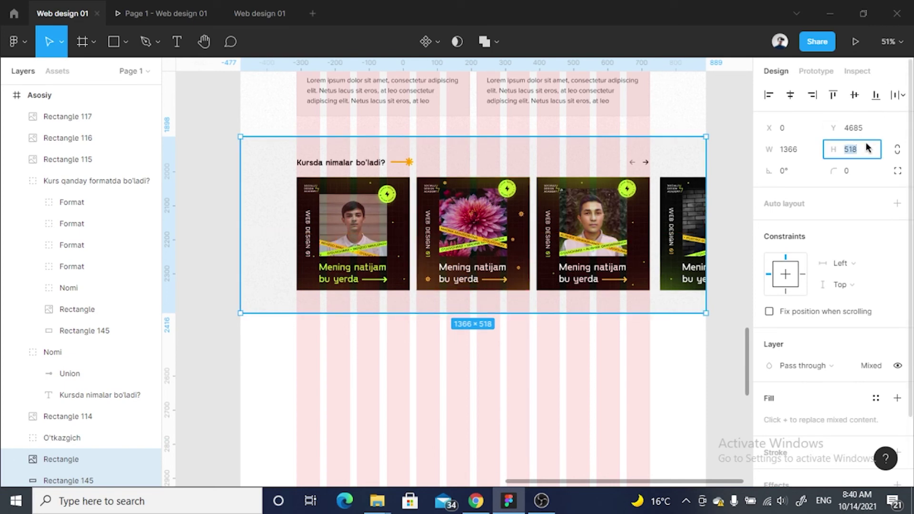
{"action": "type", "text": "511"}
{"action": "key", "text": "Return"}
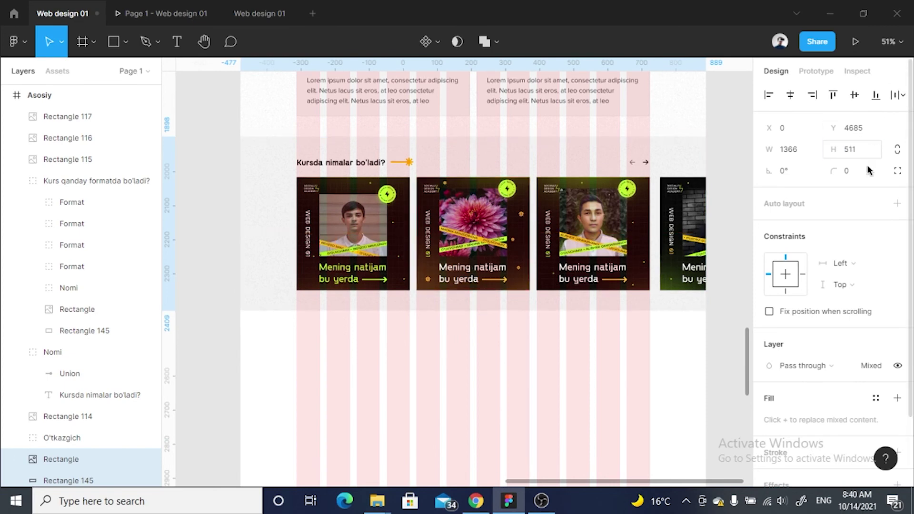
{"action": "left_click", "coordinate": [490, 364]}
Edit the heading text and nudge the orange arrow line right to follow it
{"action": "left_click", "coordinate": [362, 193], "text": "ctrl"}
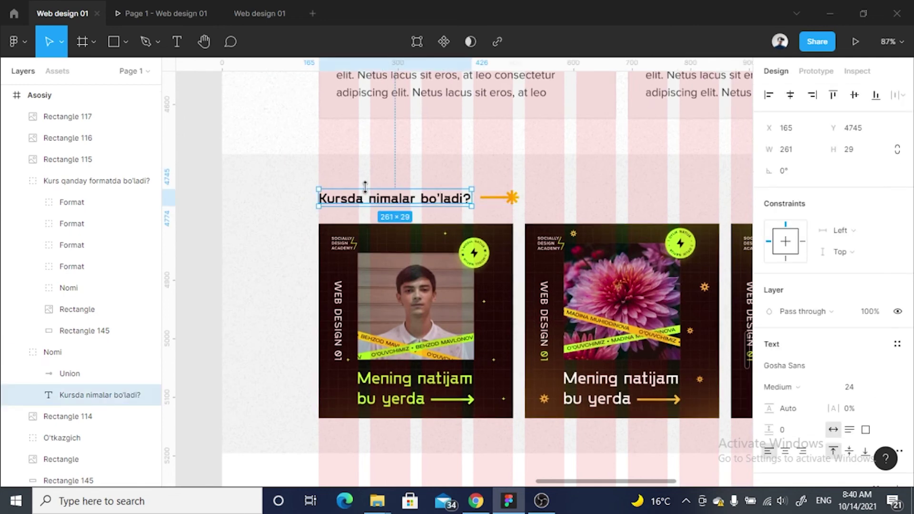
{"action": "scroll", "coordinate": [392, 190], "scroll_direction": "up", "scroll_amount": 5}
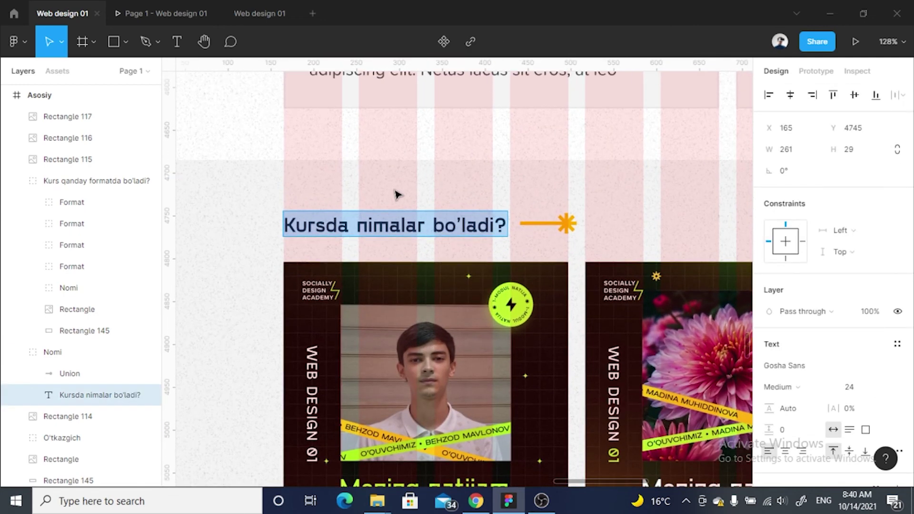
{"action": "type", "text": "Kursda o’qiyot"}
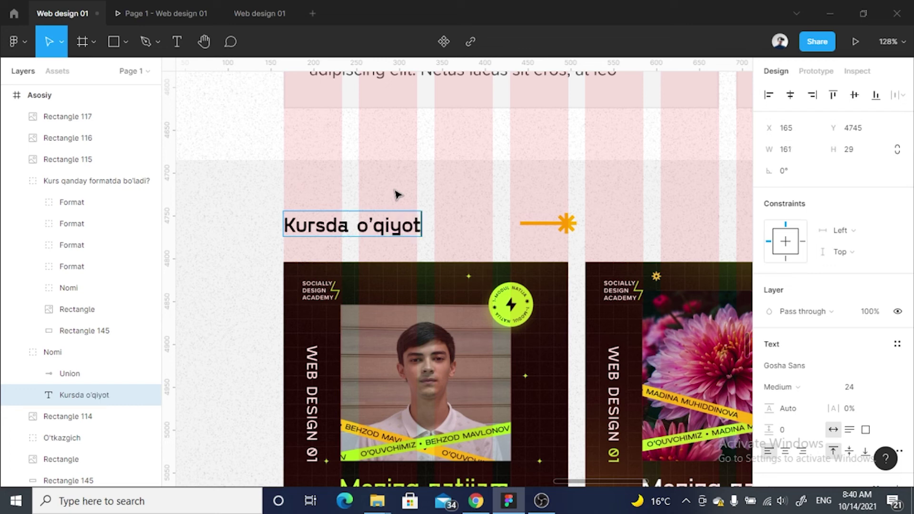
{"action": "type", "text": "gan o’quvchilarimiz natijalari"}
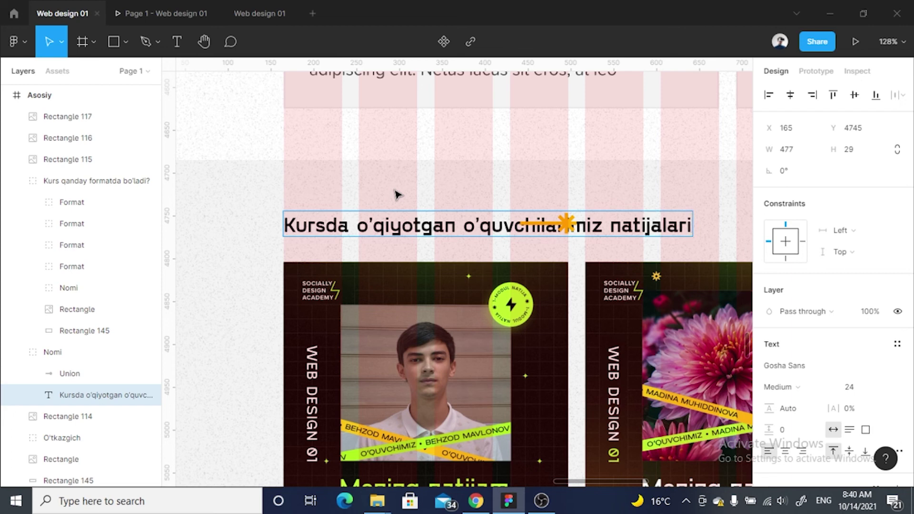
{"action": "left_click", "coordinate": [548, 223]}
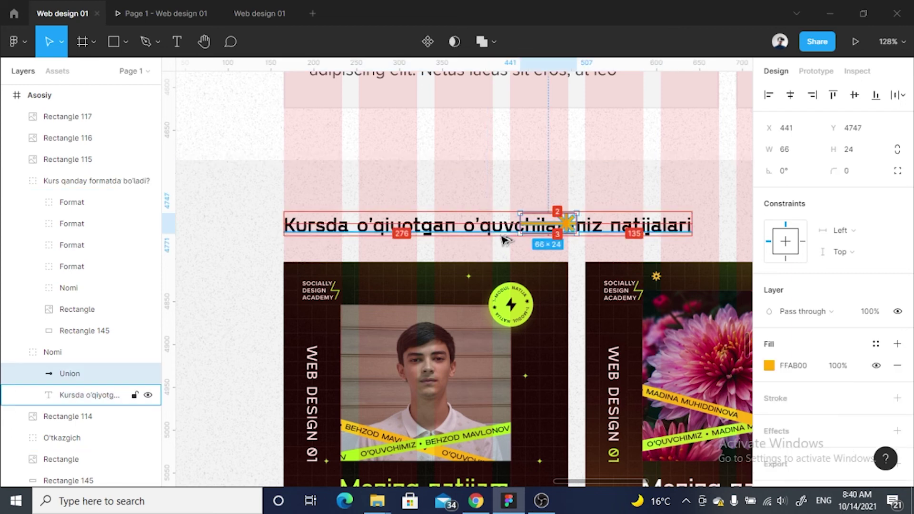
{"action": "key", "text": "shift+Right"}
{"action": "key", "text": "shift+Right"}
{"action": "key", "text": "shift+Right"}
{"action": "key", "text": "shift+Right"}
{"action": "key", "text": "shift+Right"}
{"action": "key", "text": "shift+Right"}
{"action": "key", "text": "shift+Right"}
{"action": "key", "text": "shift+Right"}
{"action": "key", "text": "shift+Right"}
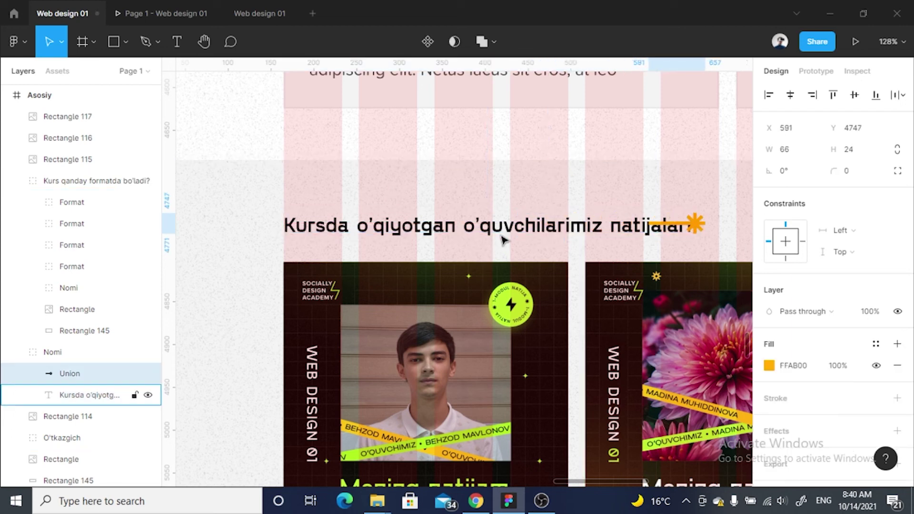
{"action": "key", "text": "shift+Right"}
{"action": "key", "text": "shift+Right"}
{"action": "key", "text": "shift+Right"}
{"action": "key", "text": "shift+Right"}
{"action": "key", "text": "shift+Right"}
{"action": "key", "text": "shift+Right"}
{"action": "key", "text": "shift+Right"}
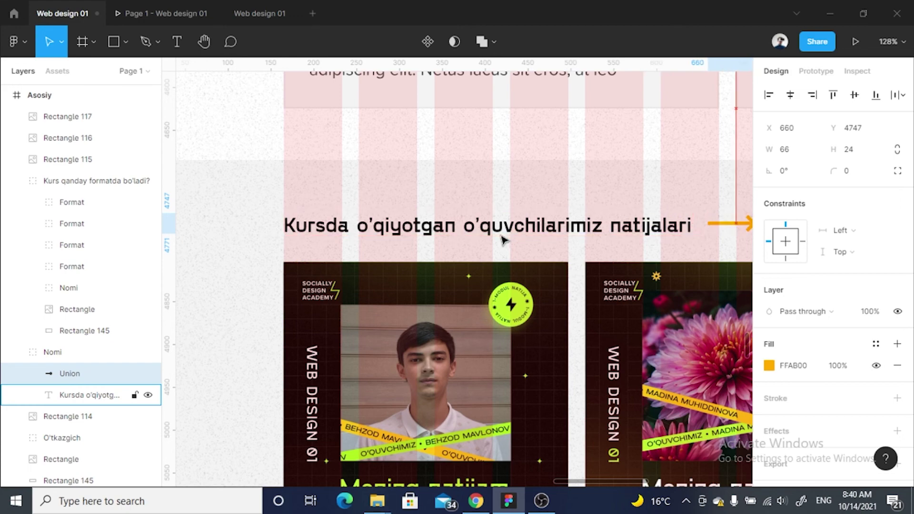
{"action": "scroll", "coordinate": [504, 238], "scroll_direction": "down", "scroll_amount": 5}
Marquee-select all the student results section layers and group them
{"action": "left_click", "coordinate": [331, 229]}
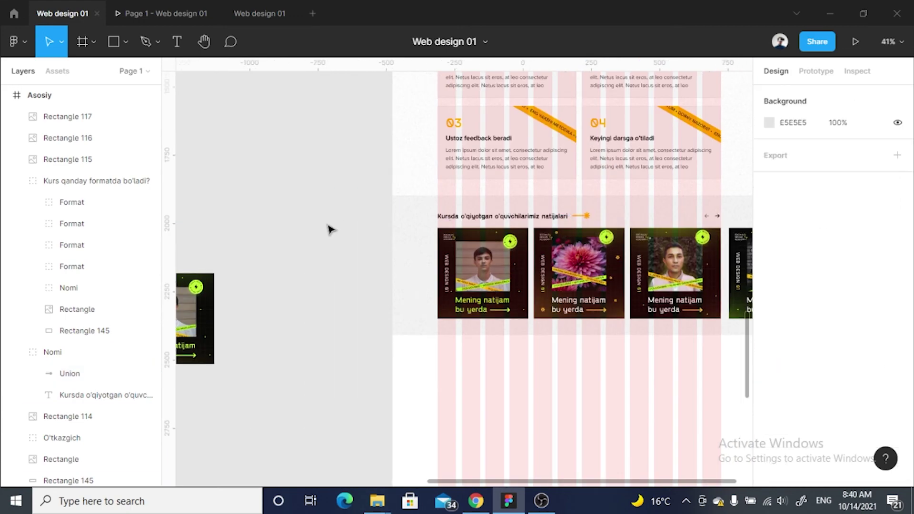
{"action": "scroll", "coordinate": [331, 229], "scroll_direction": "right", "scroll_amount": 3}
{"action": "left_click_drag", "start_coordinate": [721, 355], "coordinate": [283, 194]}
{"action": "key", "text": "ctrl+g"}
Rename the group to the heading text 'Kursda o'qiyotgan o'quvchilarimiz natijalari'
{"action": "double_click", "coordinate": [433, 204]}
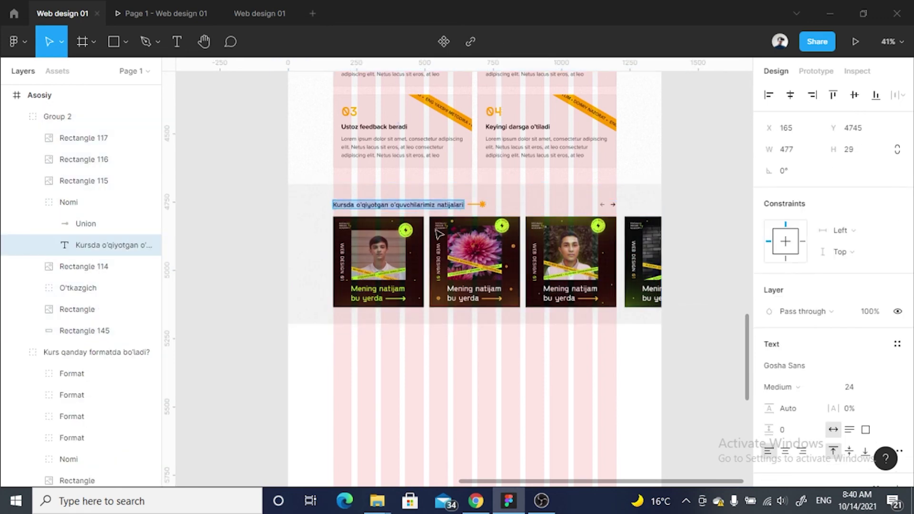
{"action": "key", "text": "ctrl+c"}
{"action": "left_click", "coordinate": [474, 391]}
{"action": "left_click", "coordinate": [425, 212]}
{"action": "double_click", "coordinate": [79, 122]}
{"action": "key", "text": "ctrl+v"}
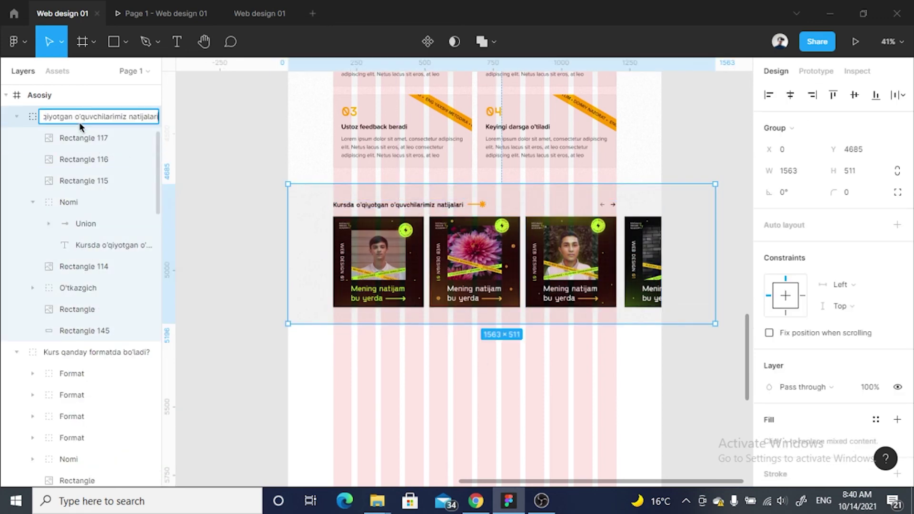
{"action": "key", "text": "Return"}
{"action": "left_click", "coordinate": [239, 187]}
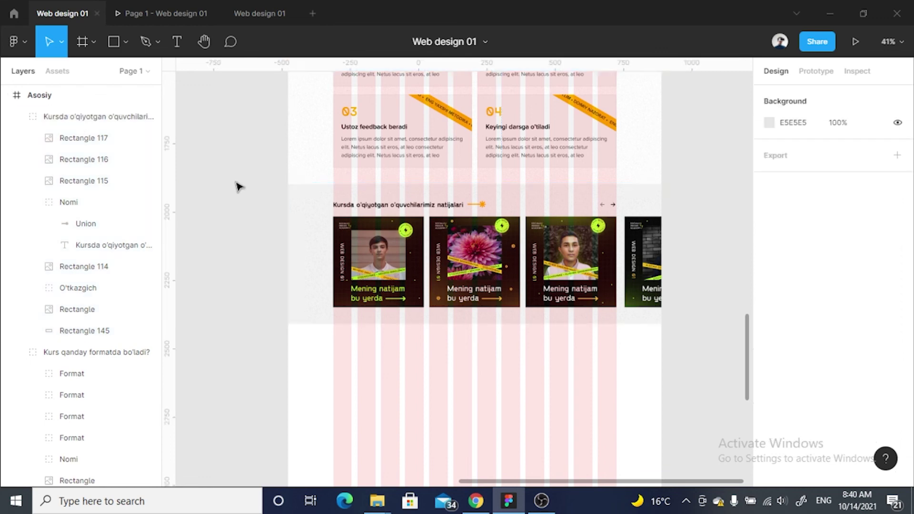
{"action": "scroll", "coordinate": [239, 186], "scroll_direction": "down", "scroll_amount": 5}
{"action": "left_click_drag", "start_coordinate": [275, 353], "coordinate": [284, 391]}
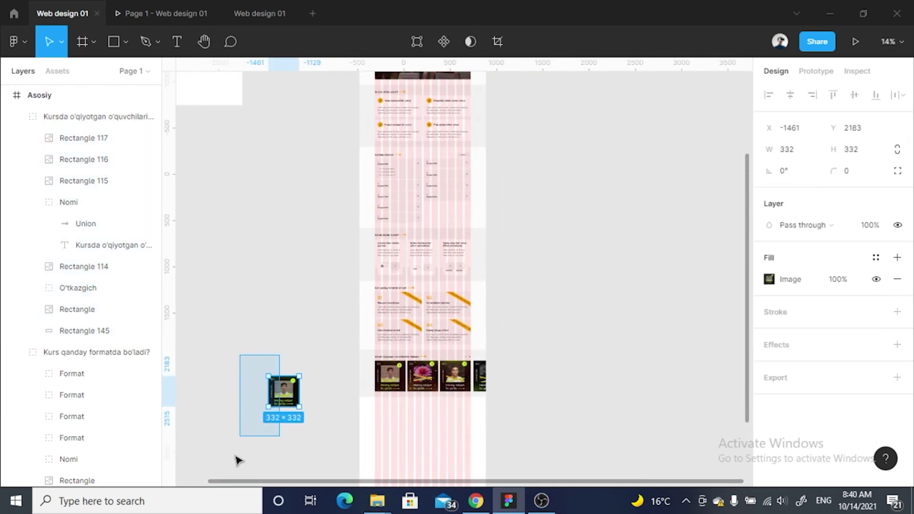
Delete the stray 332×332 card image lying outside the page frame
{"action": "key", "text": "Delete"}
{"action": "scroll", "coordinate": [510, 216], "scroll_direction": "up", "scroll_amount": 2}
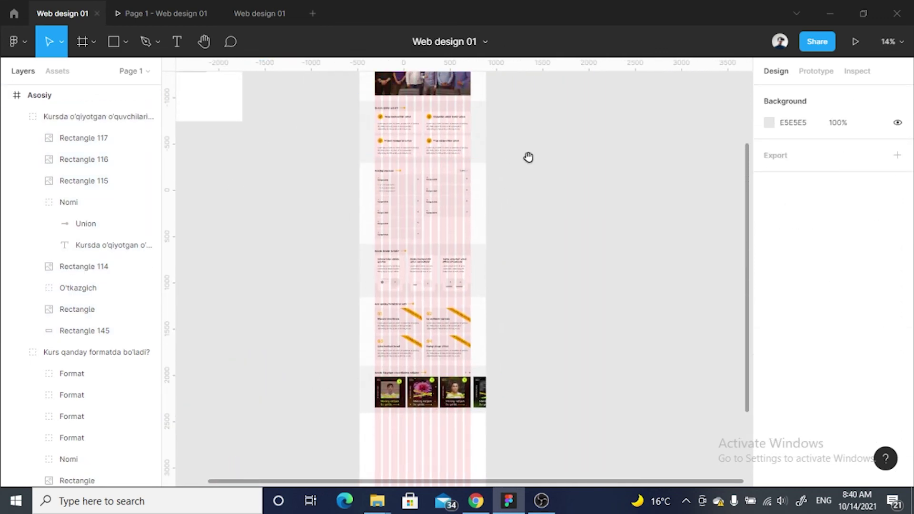
{"action": "scroll", "coordinate": [529, 157], "scroll_direction": "up", "scroll_amount": 5}
{"action": "scroll", "coordinate": [541, 225], "scroll_direction": "down", "scroll_amount": 1}
Pan and zoom around the Asosiy frame to review the whole page layout
{"action": "left_click", "coordinate": [382, 93]}
{"action": "scroll", "coordinate": [388, 100], "scroll_direction": "down", "scroll_amount": 3}
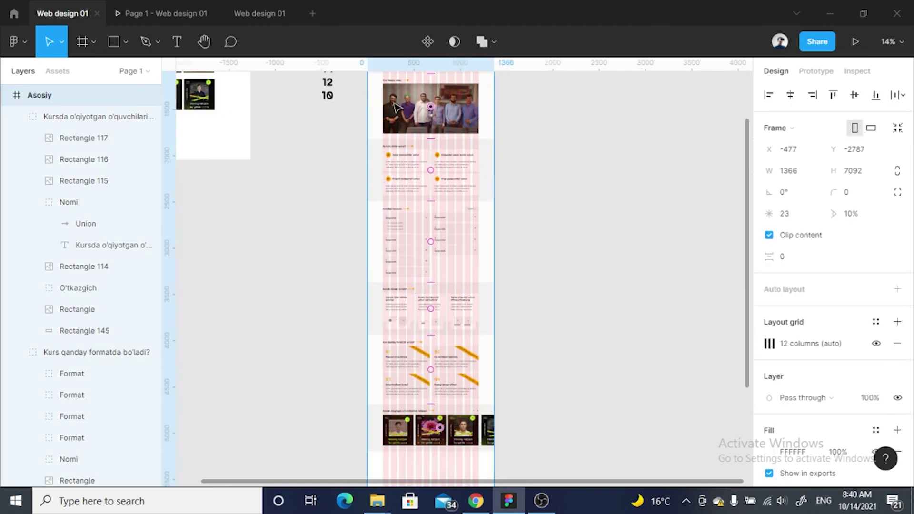
{"action": "scroll", "coordinate": [396, 107], "scroll_direction": "down", "scroll_amount": 5}
{"action": "scroll", "coordinate": [414, 334], "scroll_direction": "down", "scroll_amount": 2}
{"action": "scroll", "coordinate": [356, 310], "scroll_direction": "up", "scroll_amount": 2}
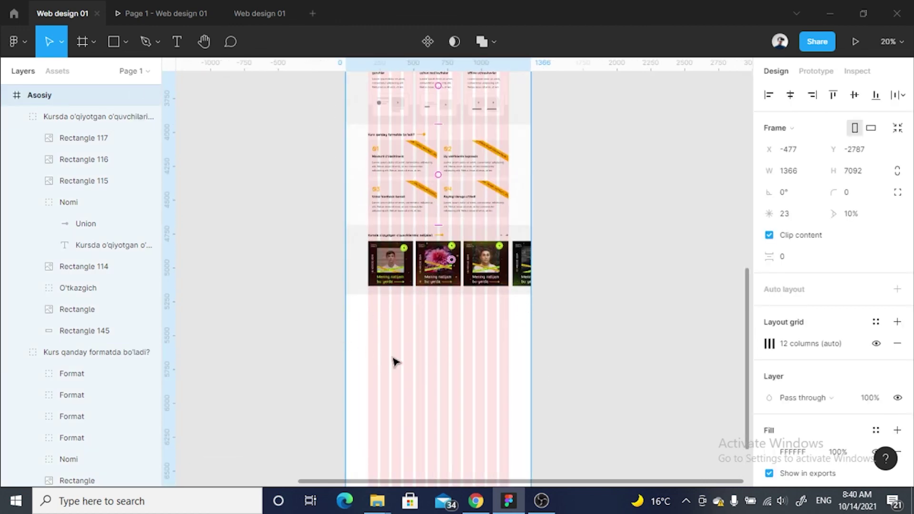
{"action": "scroll", "coordinate": [395, 362], "scroll_direction": "down", "scroll_amount": 1}
{"action": "scroll", "coordinate": [389, 312], "scroll_direction": "up", "scroll_amount": 2}
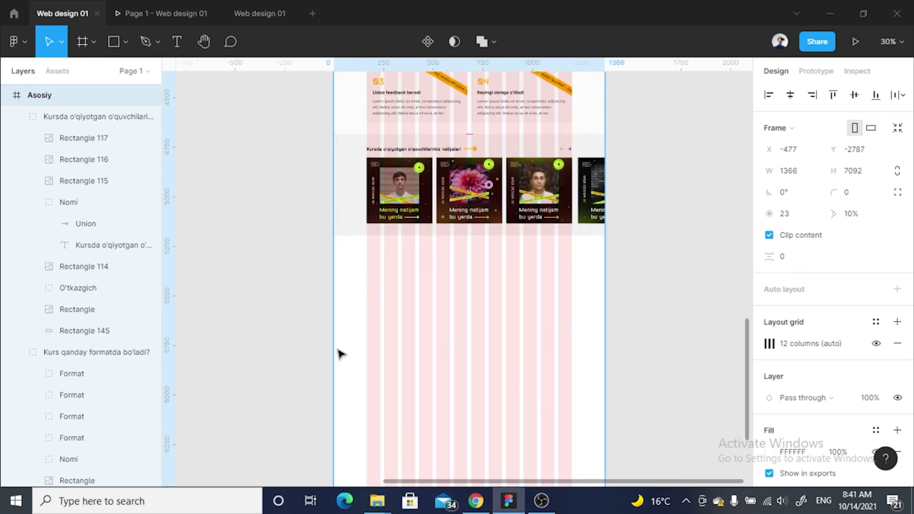
{"action": "left_click", "coordinate": [619, 355]}
{"action": "scroll", "coordinate": [553, 273], "scroll_direction": "down", "scroll_amount": 3}
{"action": "scroll", "coordinate": [415, 321], "scroll_direction": "up", "scroll_amount": 2}
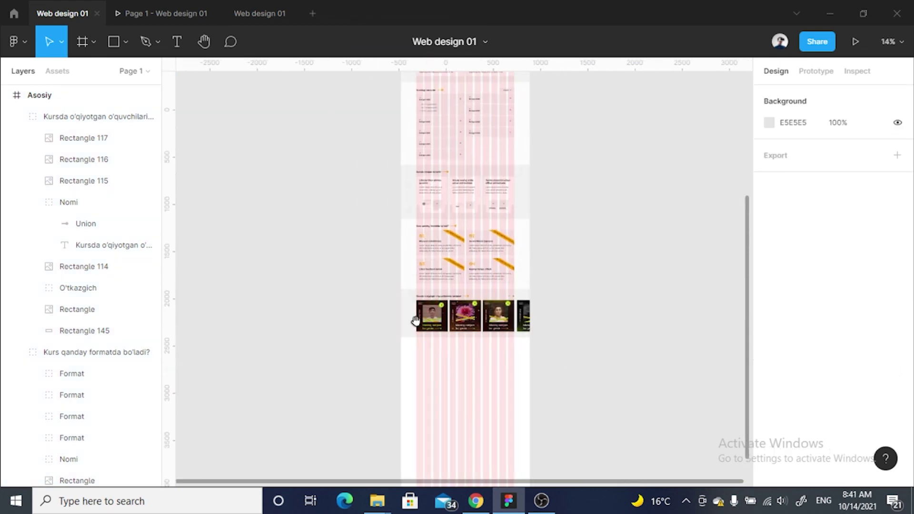
{"action": "scroll", "coordinate": [502, 297], "scroll_direction": "up", "scroll_amount": 3}
{"action": "scroll", "coordinate": [481, 238], "scroll_direction": "up", "scroll_amount": 3}
{"action": "scroll", "coordinate": [480, 237], "scroll_direction": "up", "scroll_amount": 1}
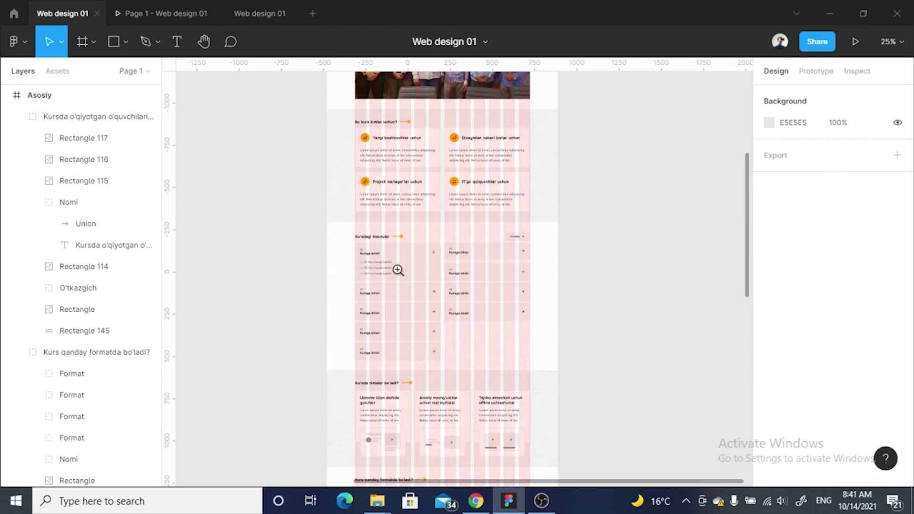
{"action": "scroll", "coordinate": [397, 270], "scroll_direction": "up", "scroll_amount": 3}
{"action": "scroll", "coordinate": [396, 270], "scroll_direction": "up", "scroll_amount": 1}
{"action": "scroll", "coordinate": [429, 245], "scroll_direction": "down", "scroll_amount": 2}
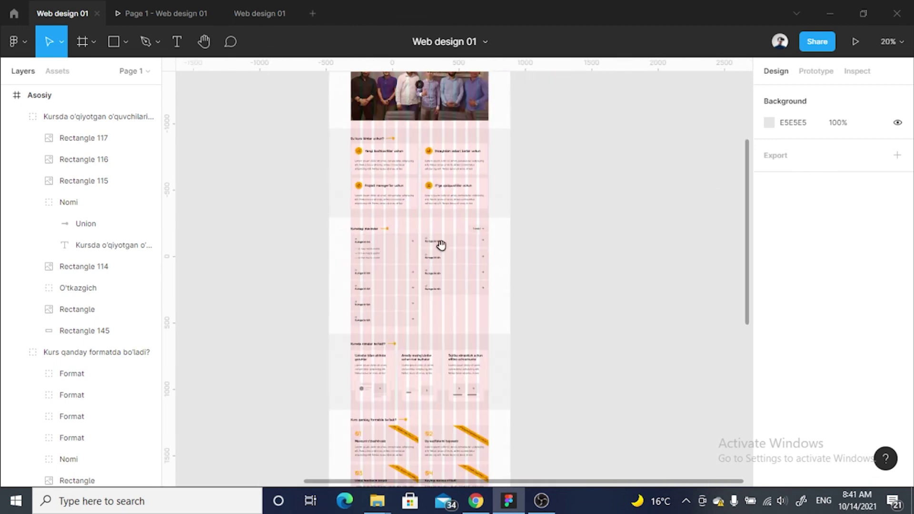
{"action": "scroll", "coordinate": [502, 288], "scroll_direction": "down", "scroll_amount": 2}
{"action": "scroll", "coordinate": [524, 249], "scroll_direction": "down", "scroll_amount": 2}
{"action": "scroll", "coordinate": [463, 229], "scroll_direction": "down", "scroll_amount": 1}
{"action": "scroll", "coordinate": [462, 229], "scroll_direction": "down", "scroll_amount": 1}
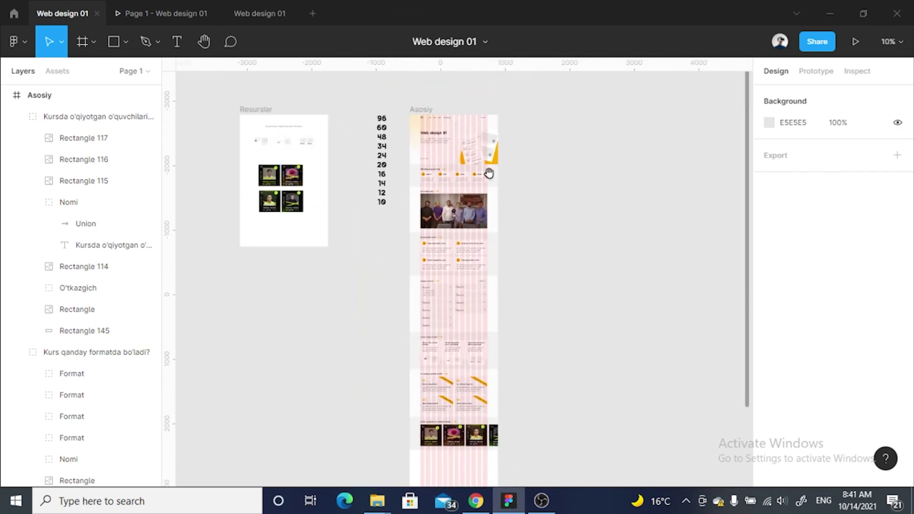
{"action": "scroll", "coordinate": [433, 139], "scroll_direction": "down", "scroll_amount": 1}
{"action": "scroll", "coordinate": [526, 184], "scroll_direction": "up", "scroll_amount": 1}
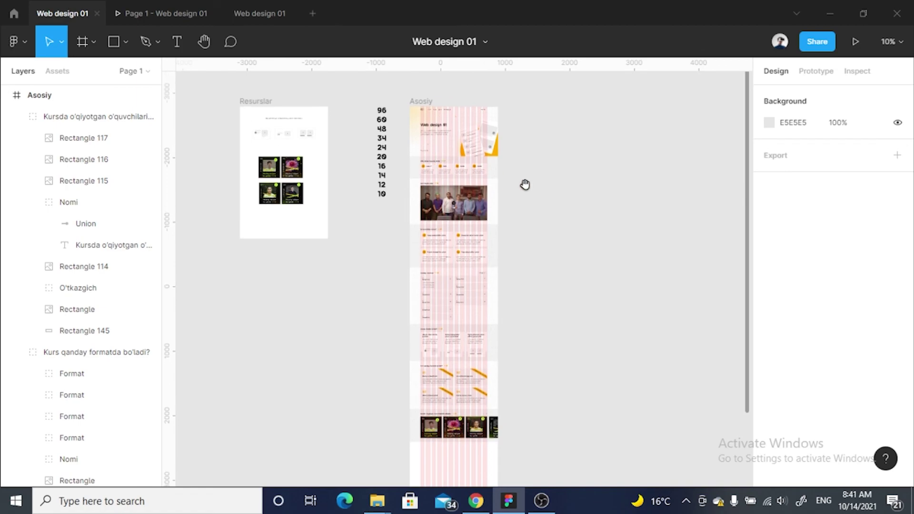
Scroll the Page 1 - Web design 01 prototype preview down to the student results row
{"action": "left_click", "coordinate": [162, 13]}
{"action": "scroll", "coordinate": [428, 238], "scroll_direction": "up", "scroll_amount": 2}
{"action": "scroll", "coordinate": [587, 407], "scroll_direction": "up", "scroll_amount": 5}
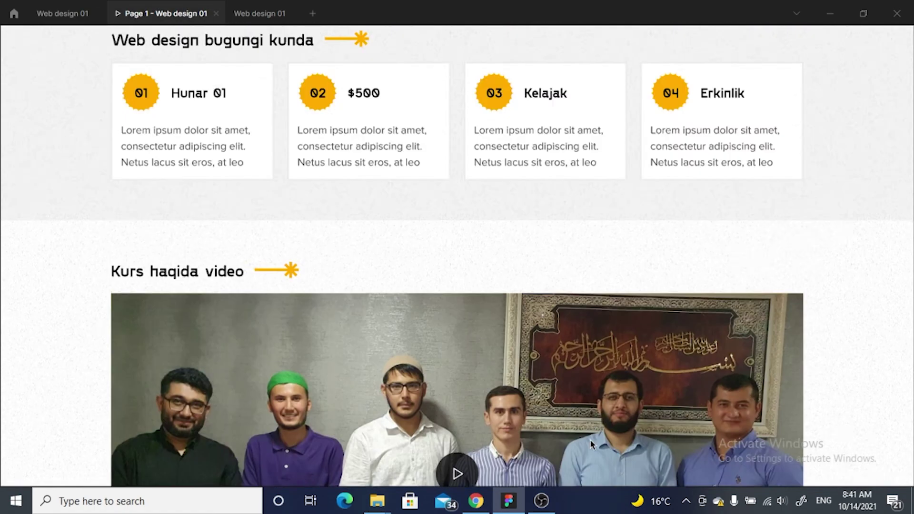
{"action": "scroll", "coordinate": [590, 439], "scroll_direction": "up", "scroll_amount": 5}
{"action": "scroll", "coordinate": [600, 352], "scroll_direction": "down", "scroll_amount": 5}
{"action": "scroll", "coordinate": [595, 267], "scroll_direction": "down", "scroll_amount": 8}
{"action": "scroll", "coordinate": [596, 201], "scroll_direction": "down", "scroll_amount": 3}
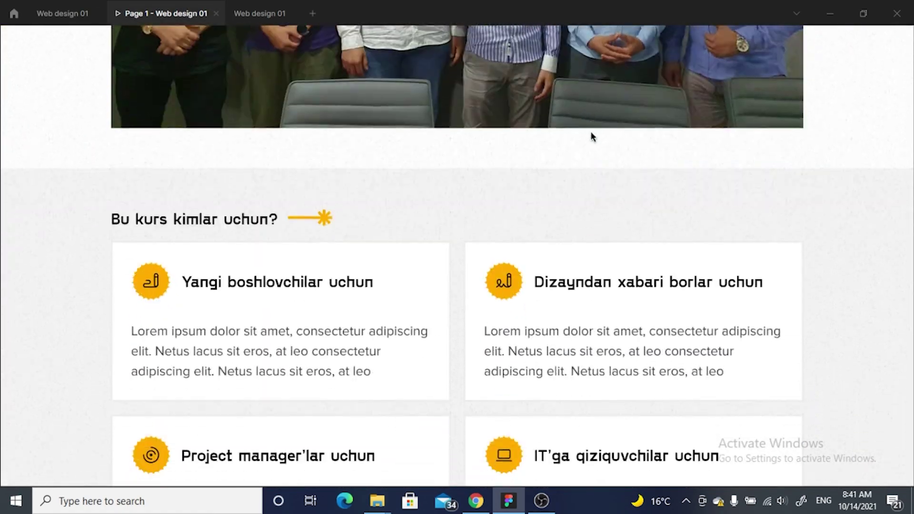
{"action": "scroll", "coordinate": [592, 190], "scroll_direction": "down", "scroll_amount": 6}
{"action": "scroll", "coordinate": [586, 200], "scroll_direction": "down", "scroll_amount": 3}
{"action": "scroll", "coordinate": [562, 133], "scroll_direction": "down", "scroll_amount": 5}
{"action": "scroll", "coordinate": [550, 126], "scroll_direction": "down", "scroll_amount": 6}
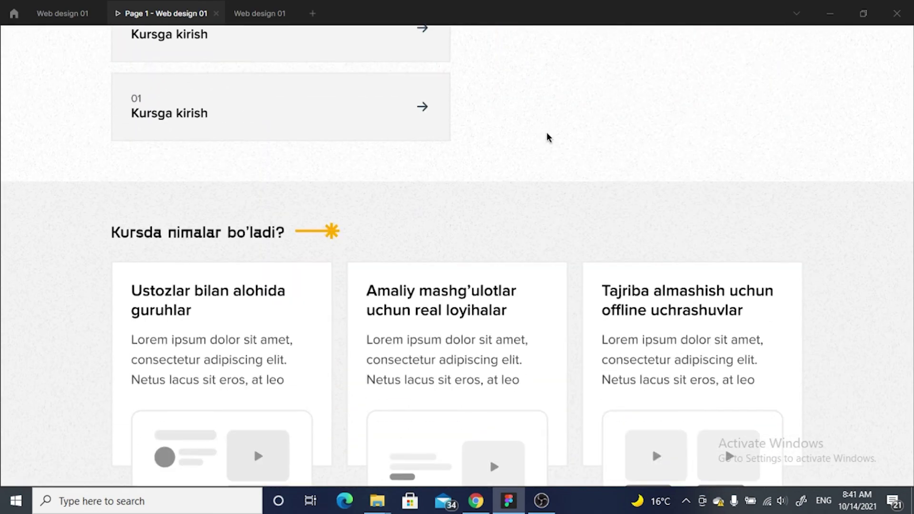
{"action": "scroll", "coordinate": [529, 181], "scroll_direction": "down", "scroll_amount": 1}
{"action": "scroll", "coordinate": [515, 153], "scroll_direction": "down", "scroll_amount": 2}
{"action": "scroll", "coordinate": [582, 162], "scroll_direction": "down", "scroll_amount": 5}
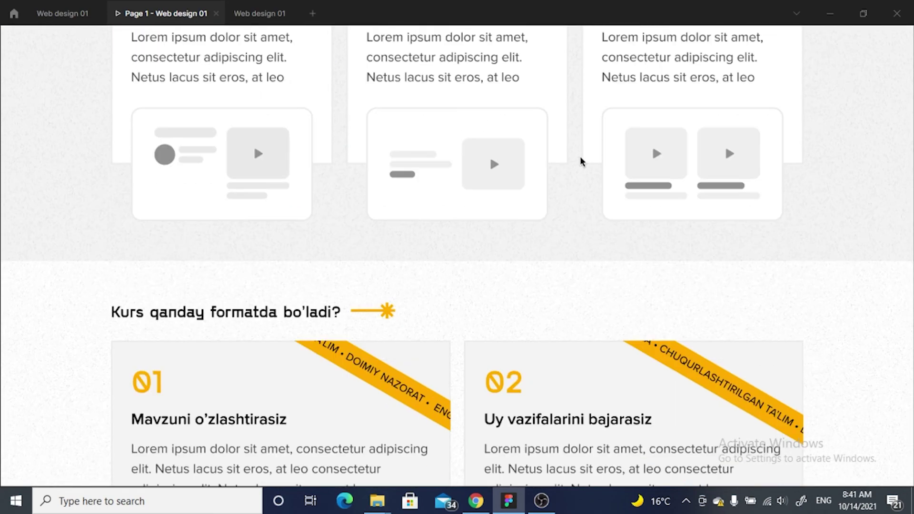
{"action": "scroll", "coordinate": [569, 153], "scroll_direction": "down", "scroll_amount": 3}
{"action": "scroll", "coordinate": [569, 143], "scroll_direction": "down", "scroll_amount": 2}
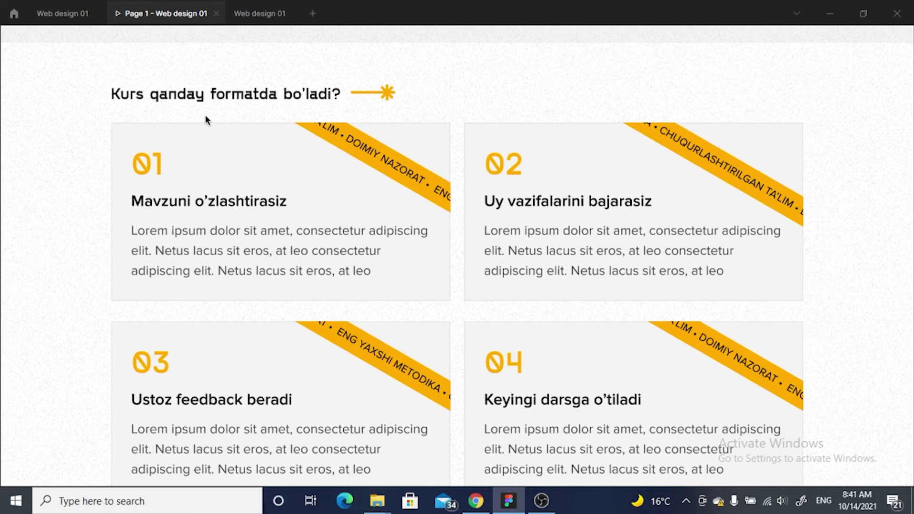
{"action": "scroll", "coordinate": [486, 181], "scroll_direction": "down", "scroll_amount": 1}
{"action": "scroll", "coordinate": [603, 174], "scroll_direction": "down", "scroll_amount": 6}
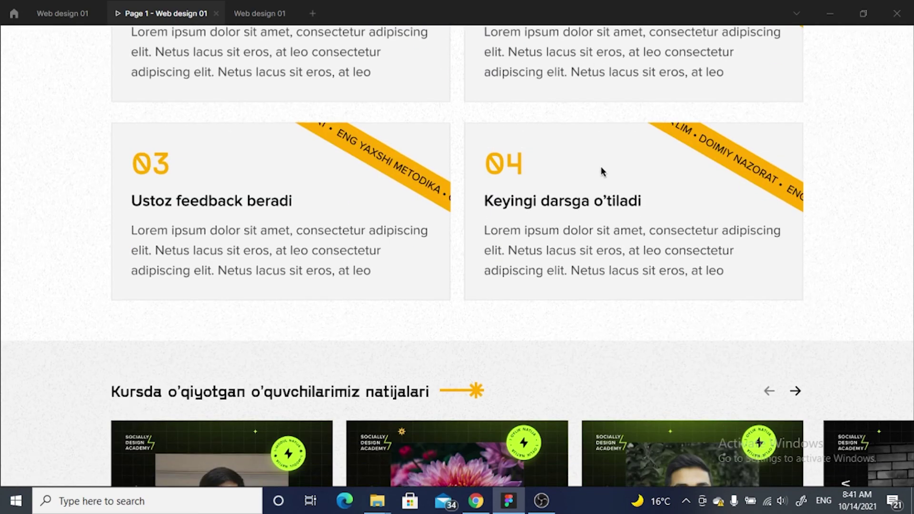
{"action": "scroll", "coordinate": [564, 305], "scroll_direction": "down", "scroll_amount": 1}
{"action": "scroll", "coordinate": [564, 305], "scroll_direction": "down", "scroll_amount": 6}
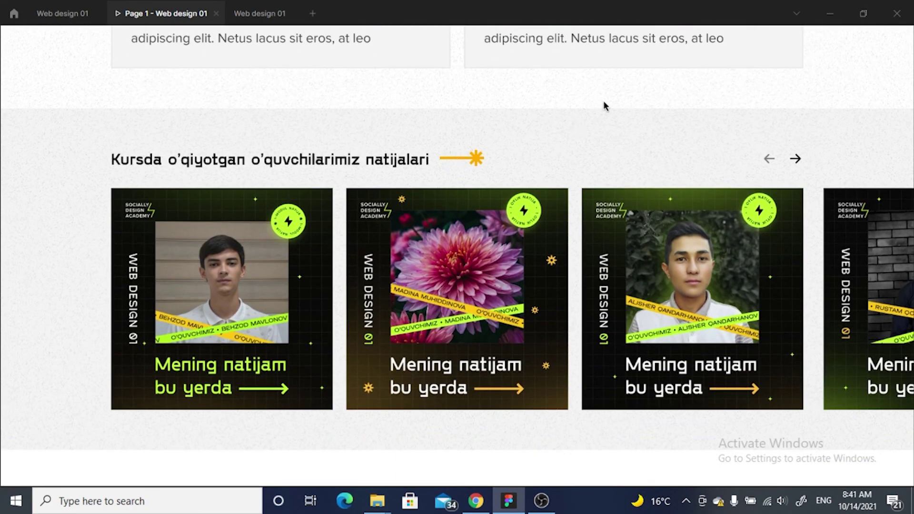
{"action": "scroll", "coordinate": [609, 119], "scroll_direction": "down", "scroll_amount": 2}
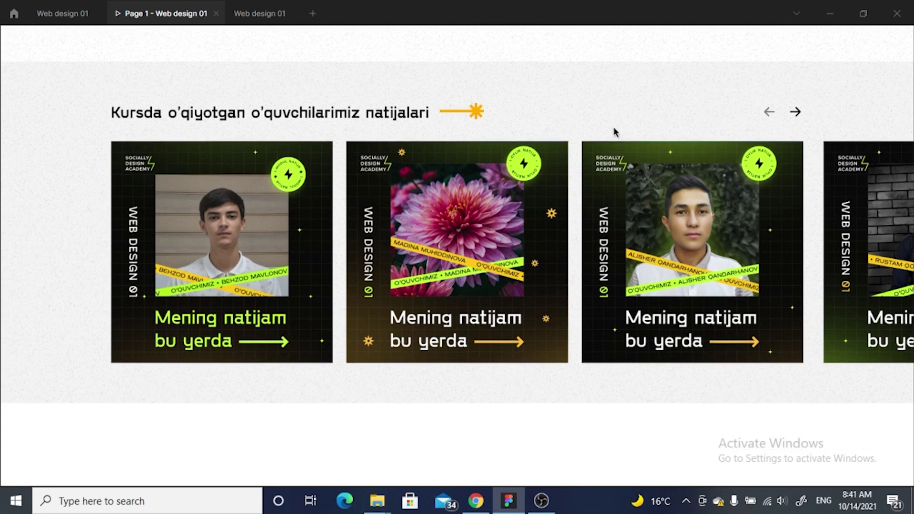
{"action": "scroll", "coordinate": [591, 245], "scroll_direction": "up", "scroll_amount": 1}
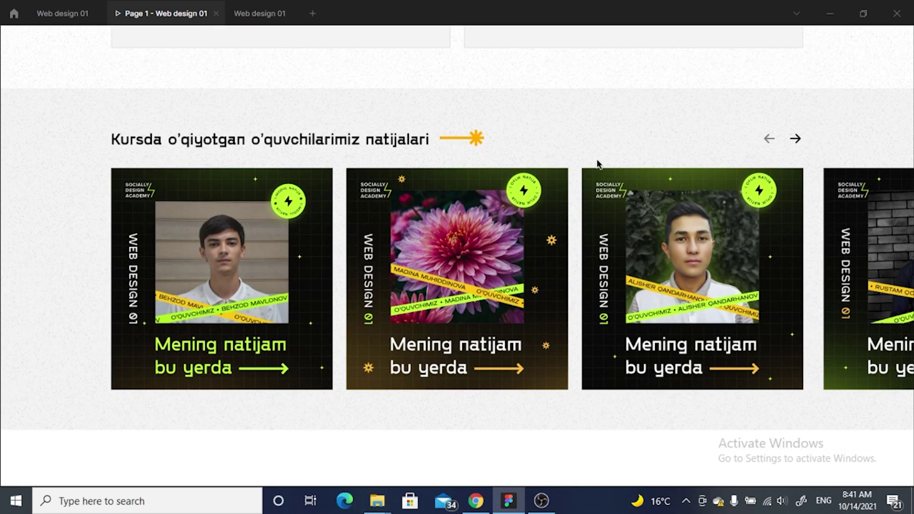
{"action": "scroll", "coordinate": [599, 163], "scroll_direction": "up", "scroll_amount": 2}
{"action": "scroll", "coordinate": [595, 218], "scroll_direction": "up", "scroll_amount": 1}
{"action": "scroll", "coordinate": [592, 241], "scroll_direction": "up", "scroll_amount": 1}
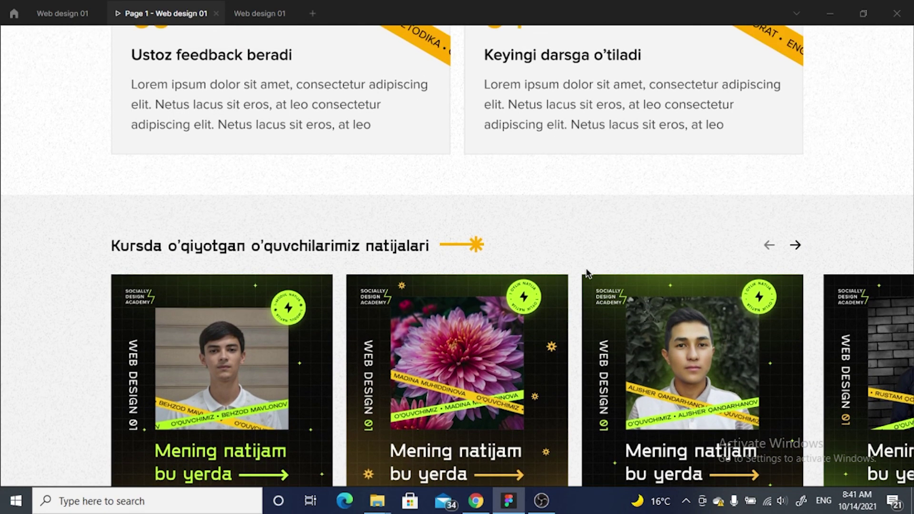
{"action": "scroll", "coordinate": [586, 271], "scroll_direction": "down", "scroll_amount": 3}
{"action": "scroll", "coordinate": [586, 169], "scroll_direction": "down", "scroll_amount": 5}
{"action": "scroll", "coordinate": [618, 330], "scroll_direction": "down", "scroll_amount": 5}
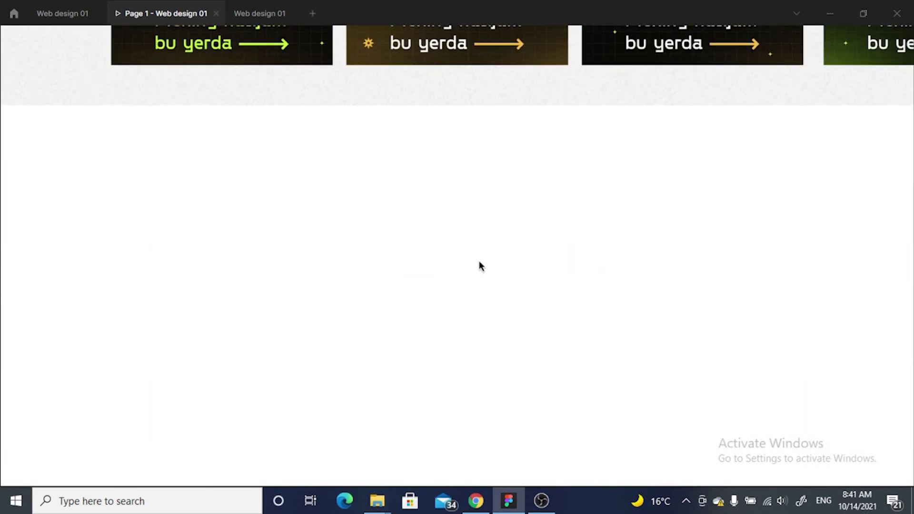